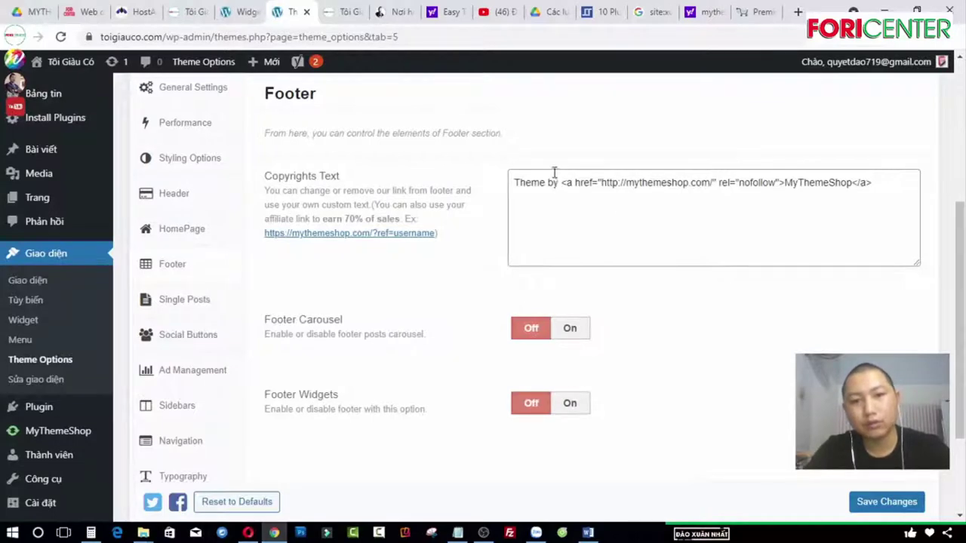
# Replace "Theme by" in the footer's Copyrights Text with "Thiết kế bởi"
pyautogui.click(350, 12)
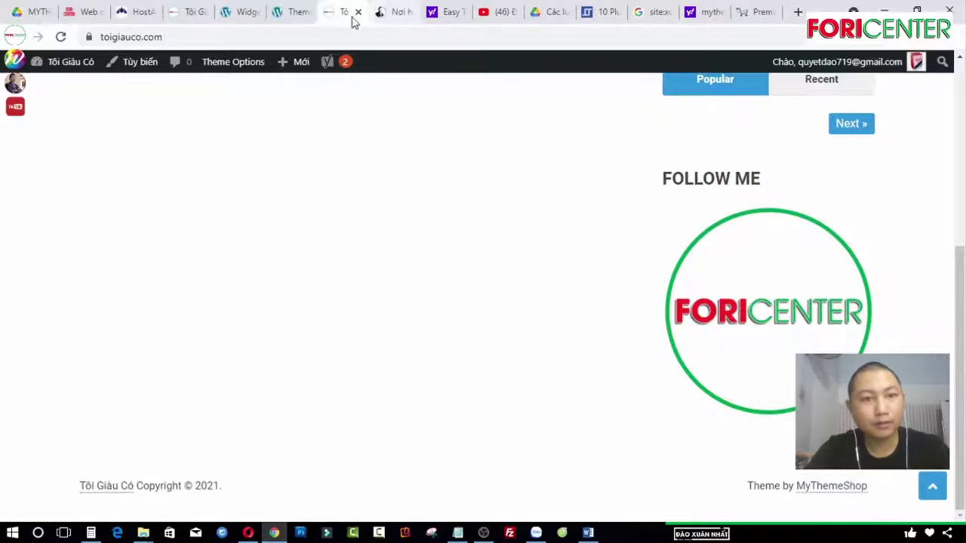
pyautogui.click(285, 14)
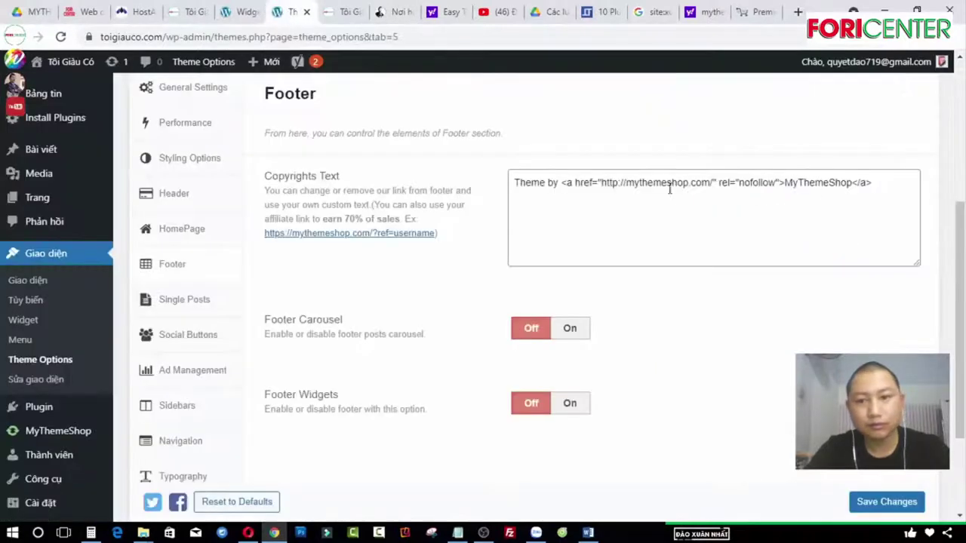
pyautogui.moveTo(558, 183); pyautogui.dragTo(513, 187)
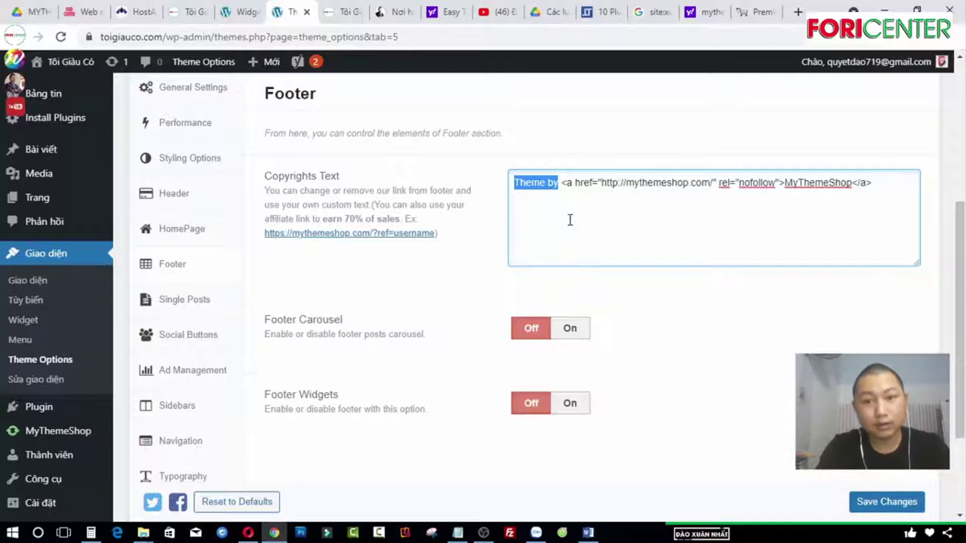
pyautogui.click(531, 184)
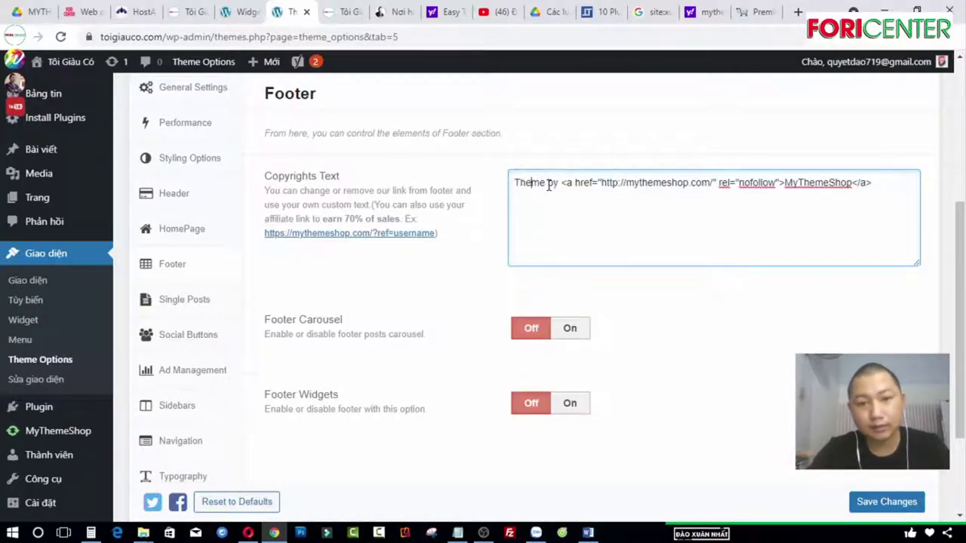
pyautogui.moveTo(558, 183); pyautogui.dragTo(512, 183)
pyautogui.write('Thiết ')
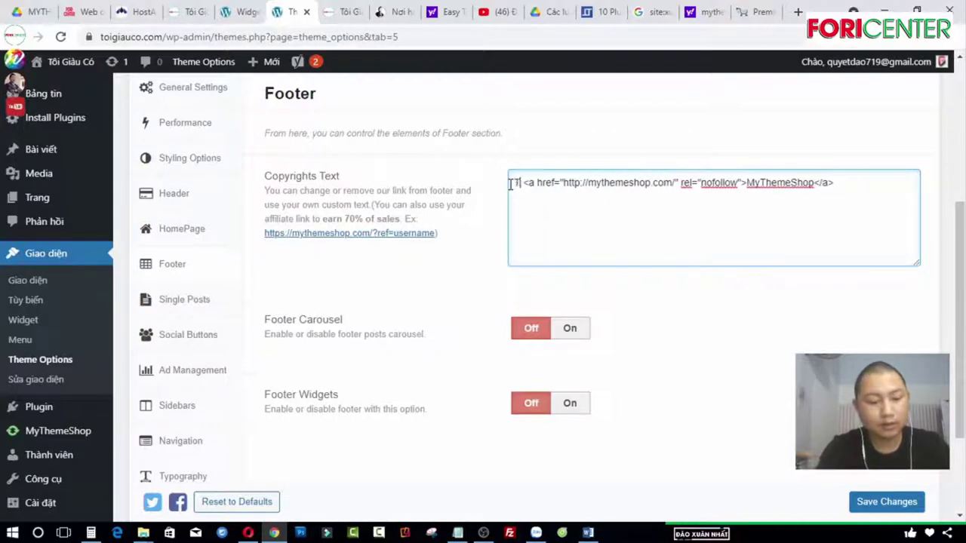
pyautogui.write('kế')
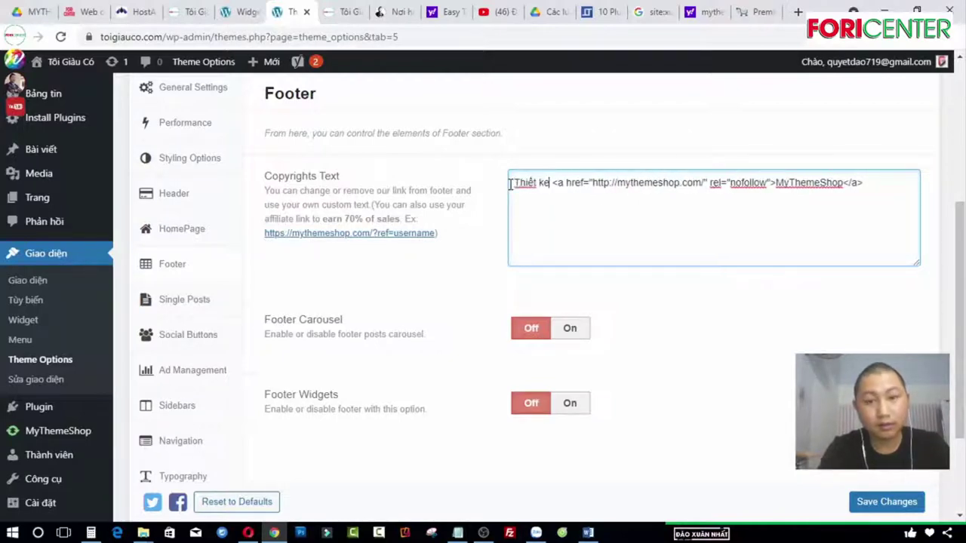
pyautogui.write(' bởi')
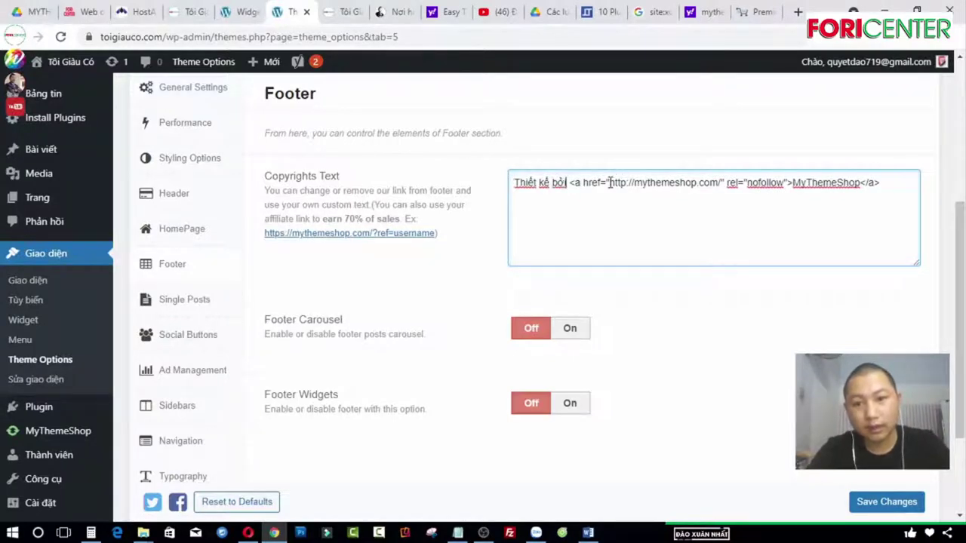
# In the Copyrights Text link, set the domain to togiauco.com and the link text to the site author's full name
pyautogui.moveTo(634, 184); pyautogui.dragTo(699, 184)
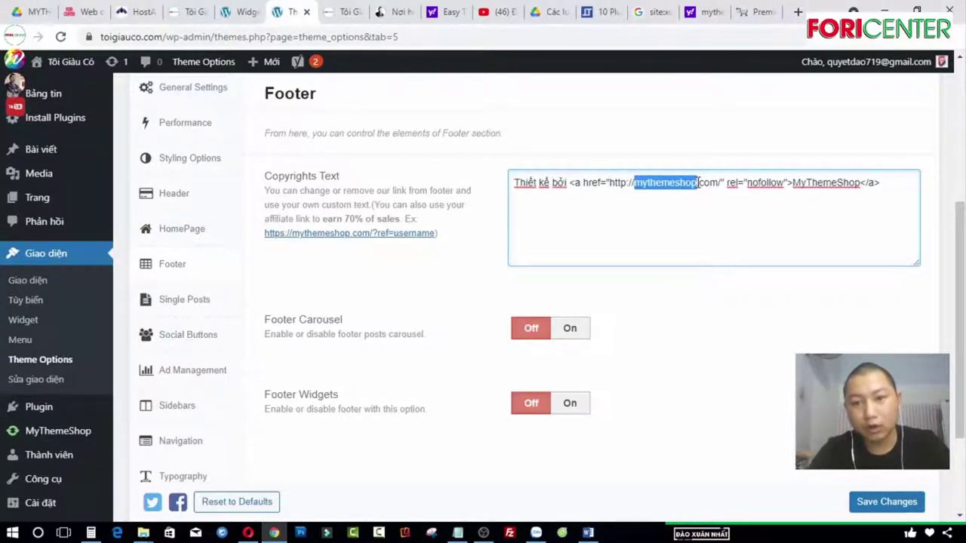
pyautogui.write('togiau')
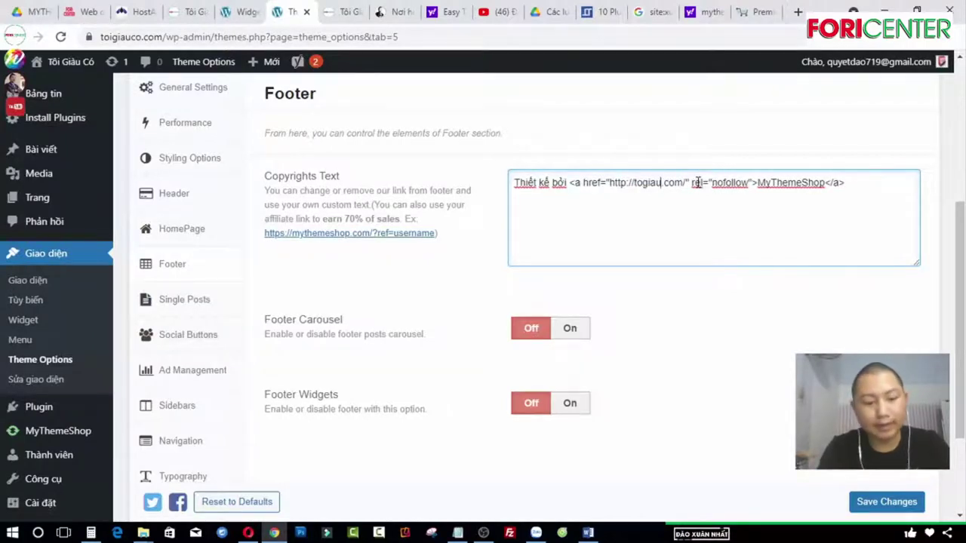
pyautogui.write('co')
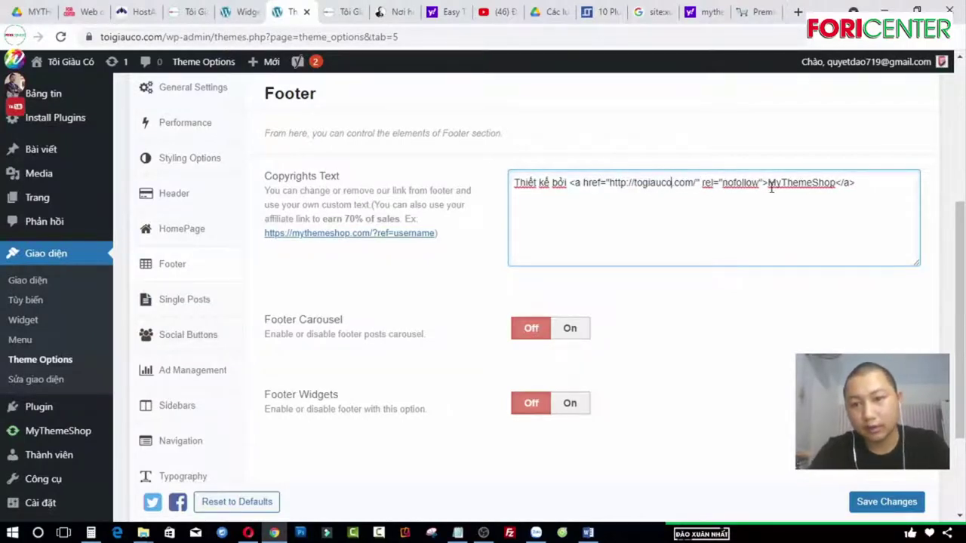
pyautogui.moveTo(769, 184); pyautogui.dragTo(832, 183)
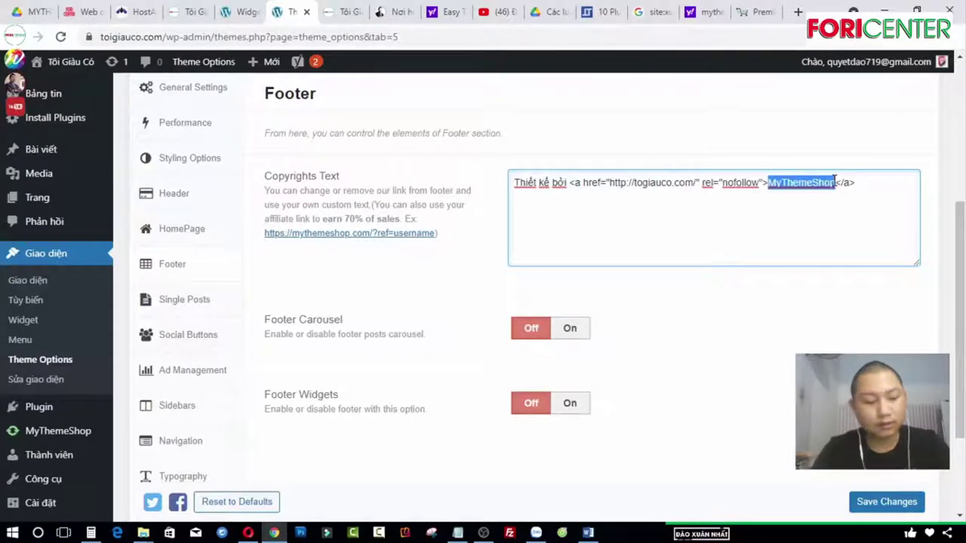
pyautogui.write('D')
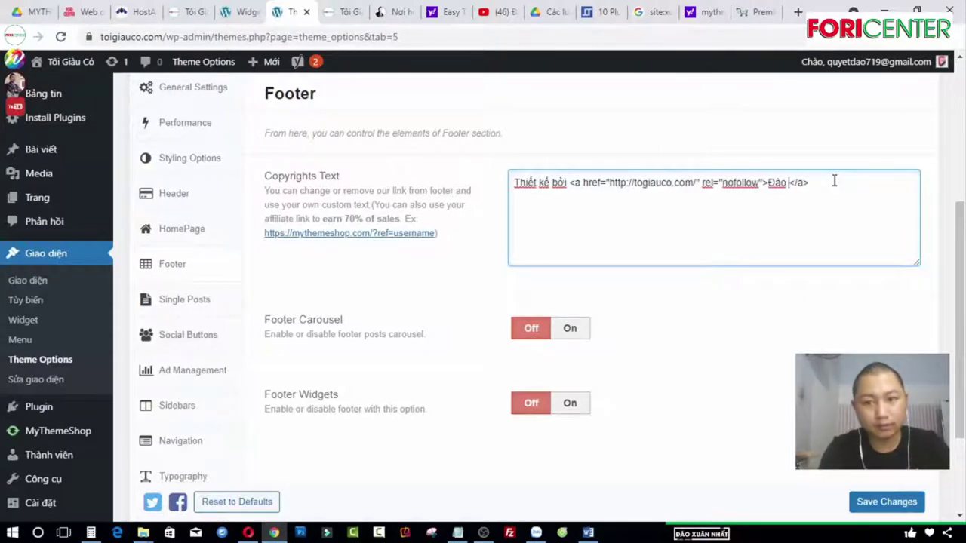
pyautogui.write('ào Xuân Nhất')
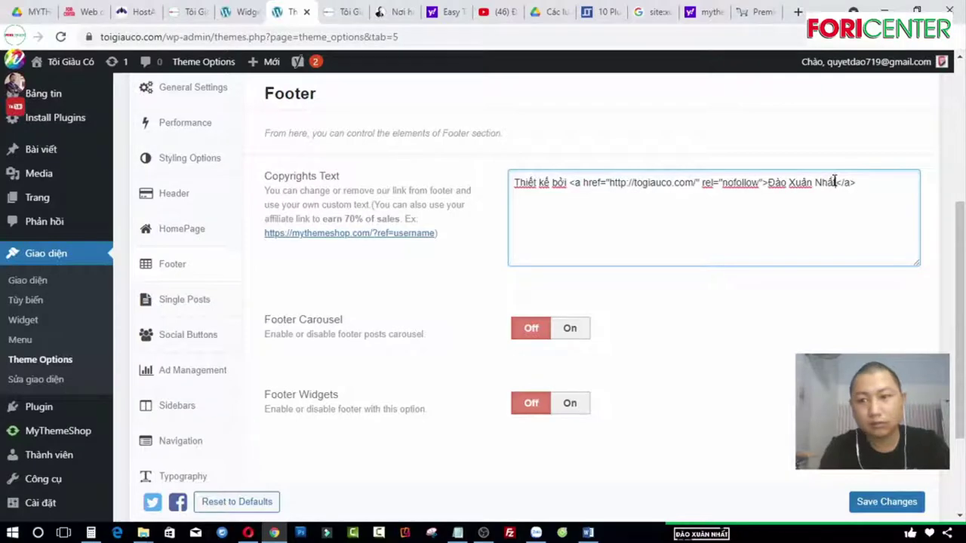
# Save the footer settings and reload the toigiauco.com home page to check its footer credit line
pyautogui.scroll(-2, 296, 208)
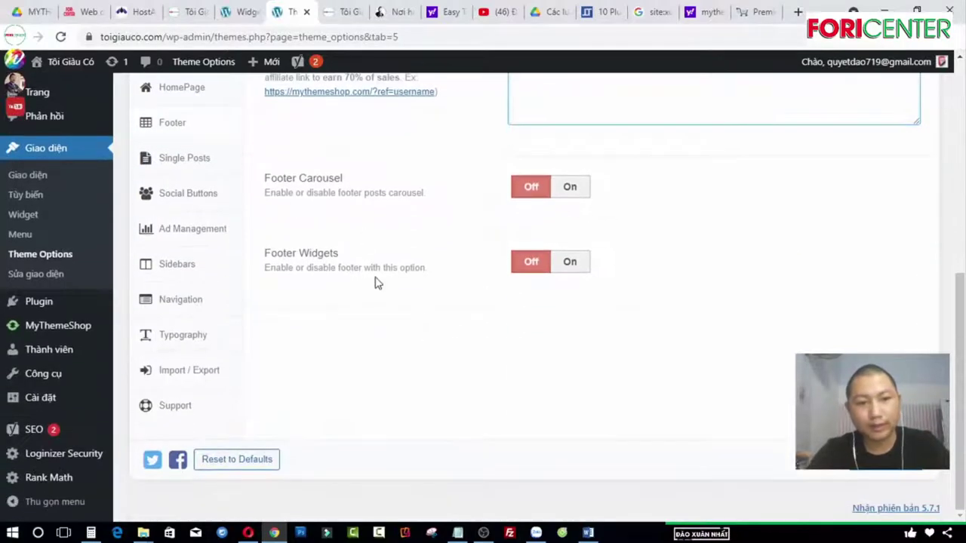
pyautogui.scroll(2, 586, 281)
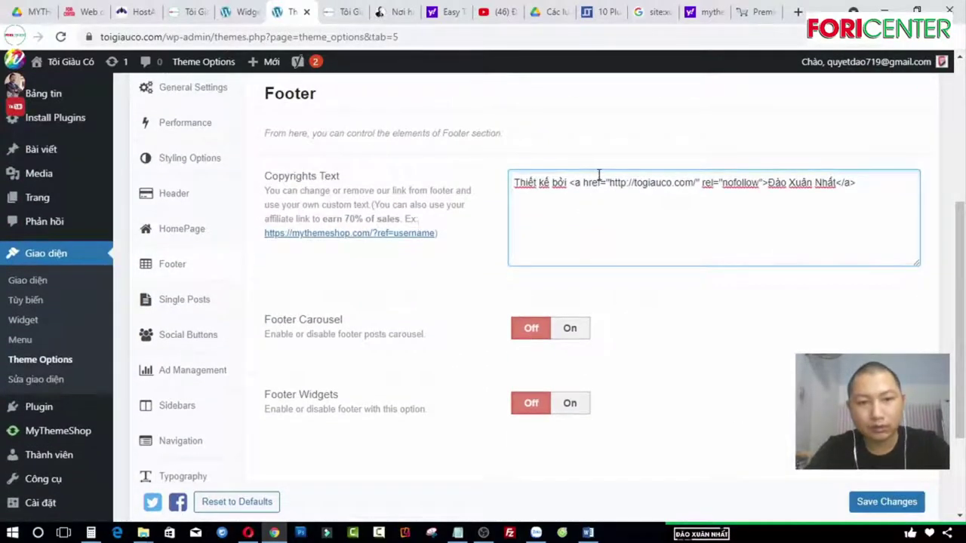
pyautogui.click(887, 502)
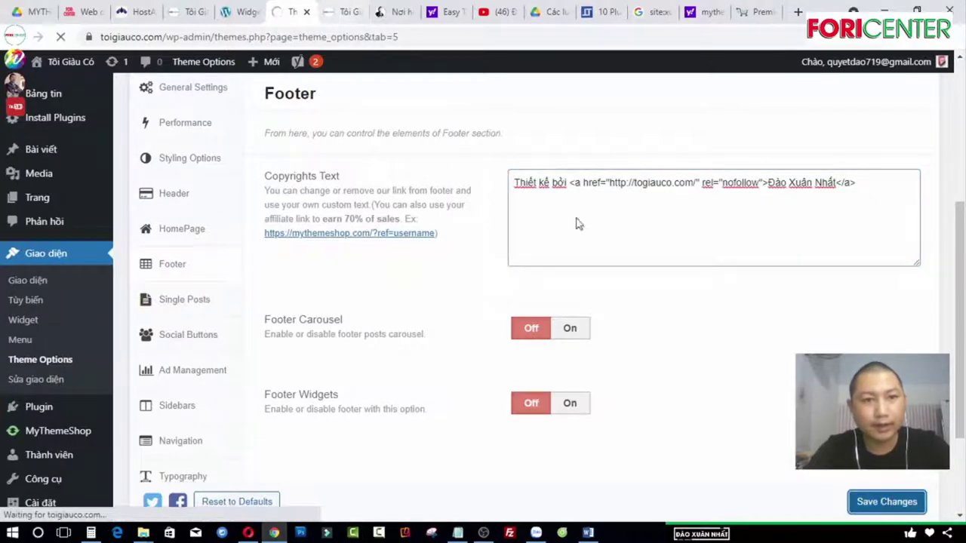
pyautogui.click(342, 12)
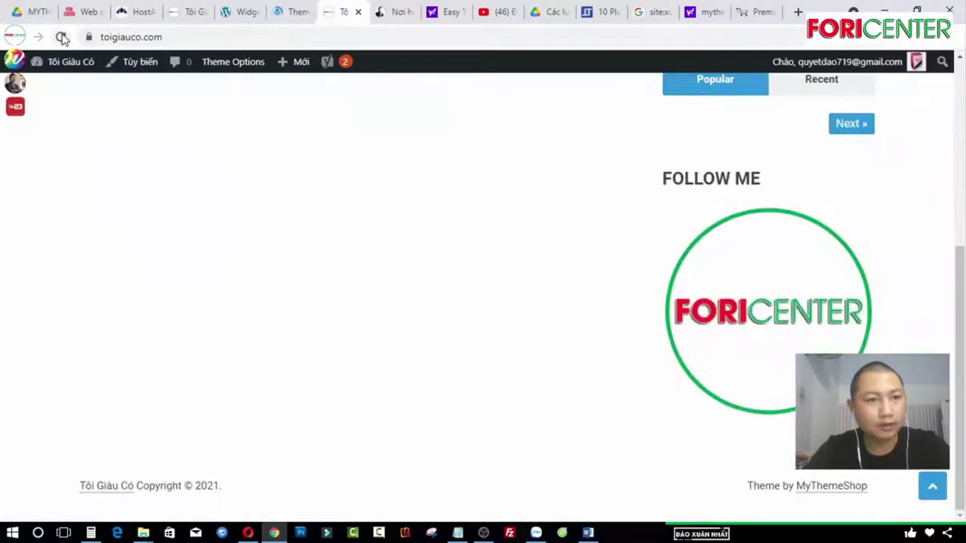
pyautogui.click(63, 38)
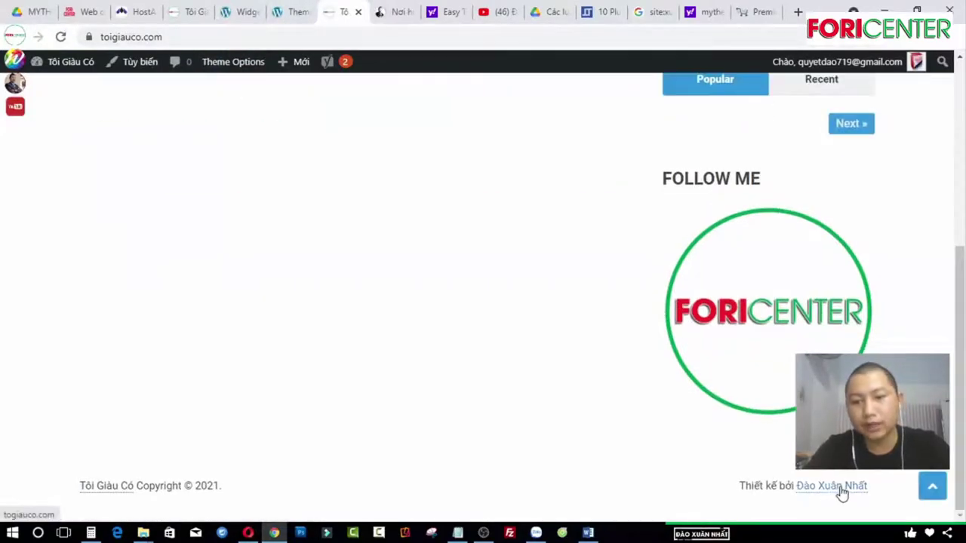
pyautogui.scroll(3, 404, 339)
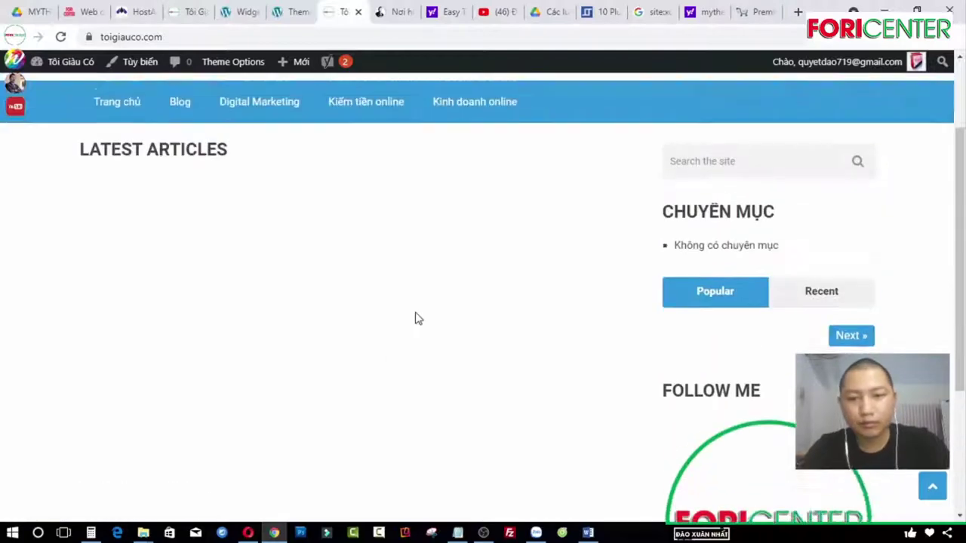
pyautogui.scroll(-3, 772, 345)
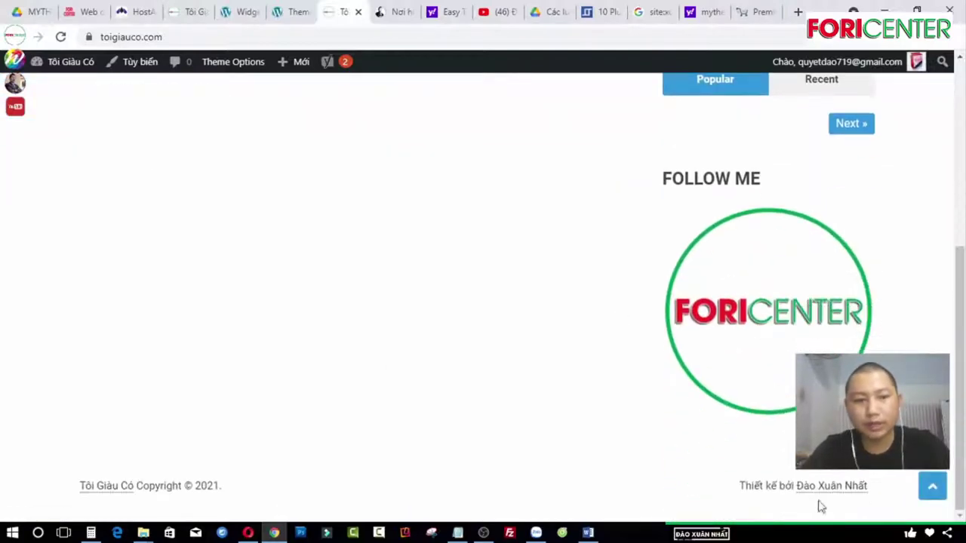
pyautogui.scroll(5, 367, 280)
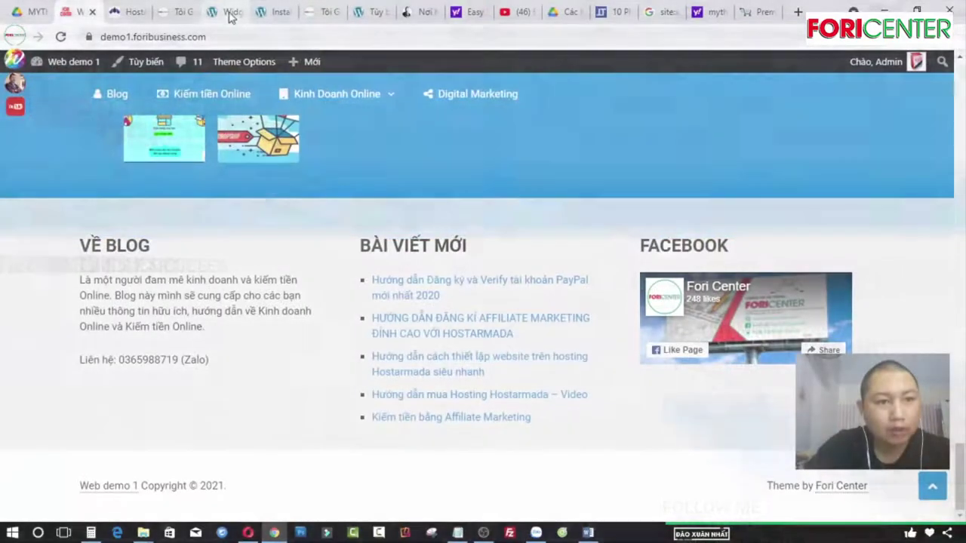
# In the Footer section of toigiauco.com's Theme Options, turn on Footer Carousel and Footer Widgets
pyautogui.click(229, 12)
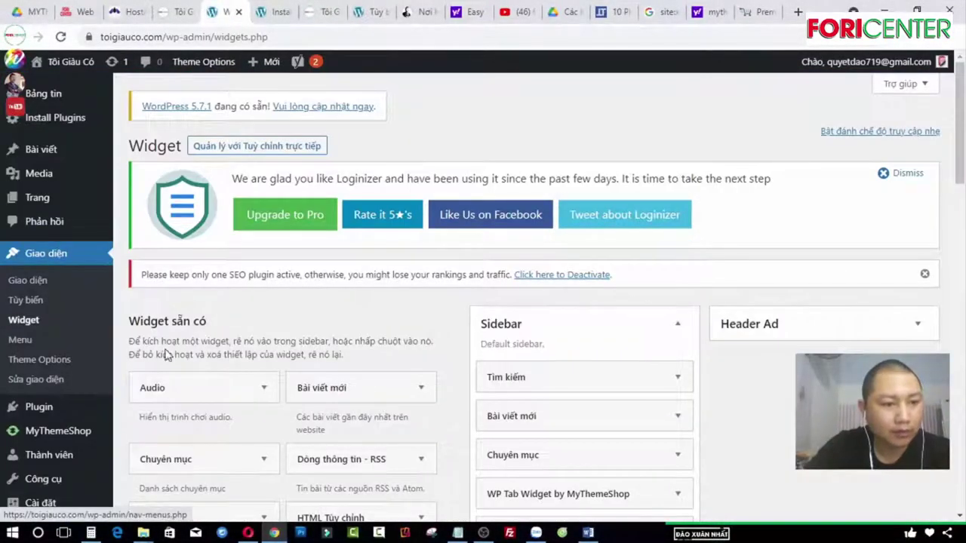
pyautogui.click(39, 359)
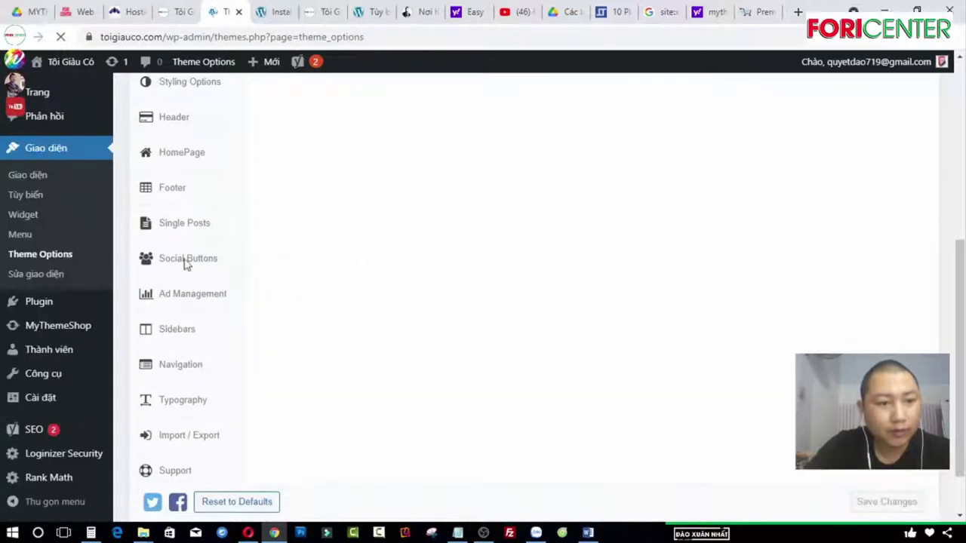
pyautogui.click(190, 202)
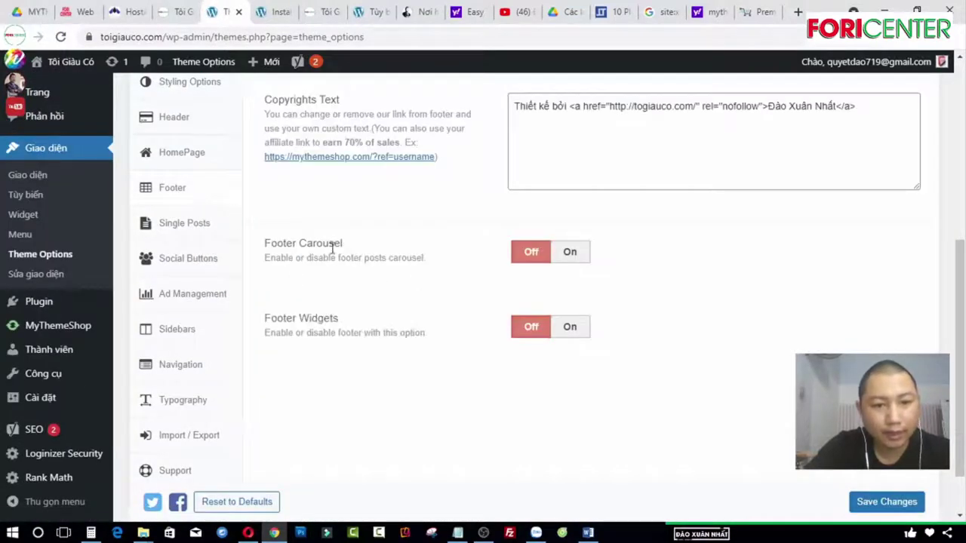
pyautogui.click(567, 254)
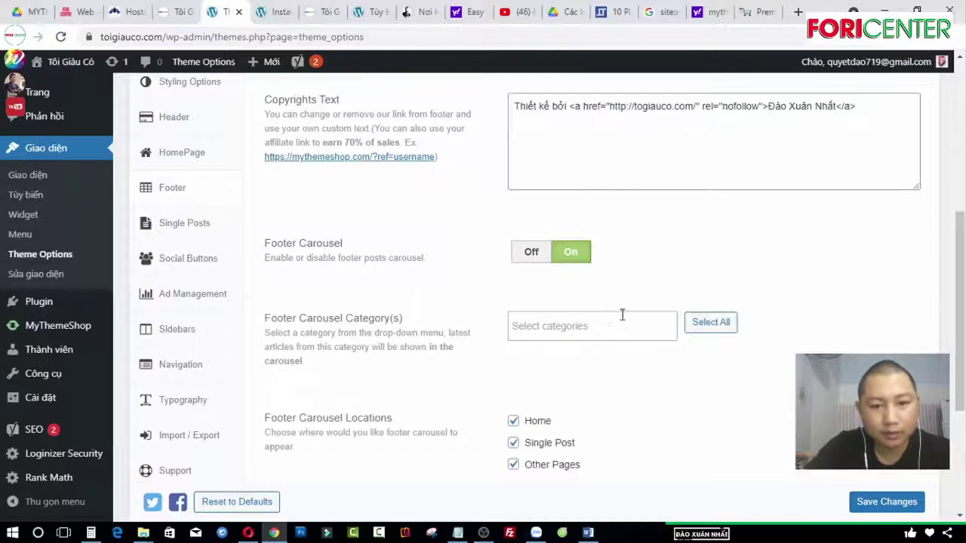
pyautogui.scroll(-2, 556, 297)
pyautogui.scroll(-1, 553, 301)
pyautogui.click(567, 386)
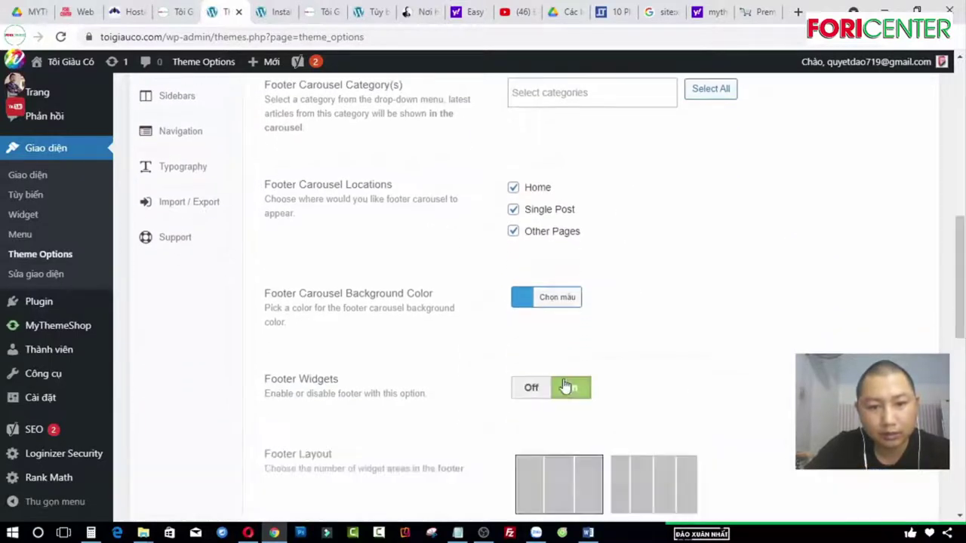
# Set the Footer Layout to four widget areas
pyautogui.scroll(-3, 507, 347)
pyautogui.scroll(-3, 380, 259)
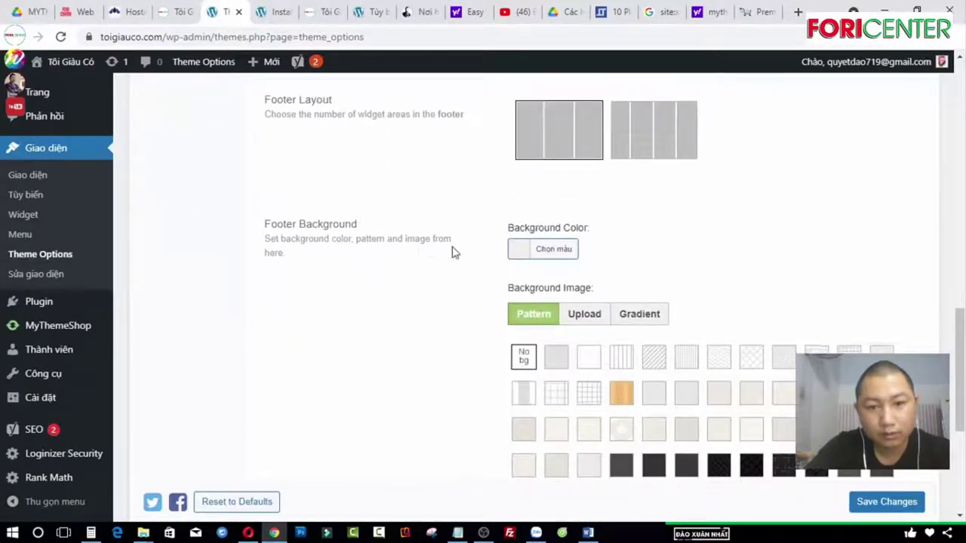
pyautogui.scroll(2, 473, 255)
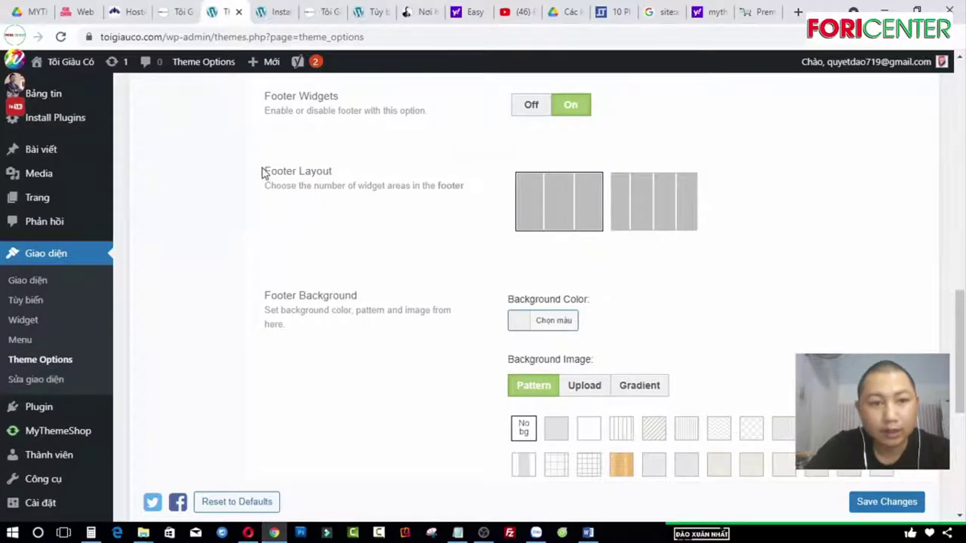
pyautogui.moveTo(261, 172); pyautogui.dragTo(333, 173)
pyautogui.click(381, 180)
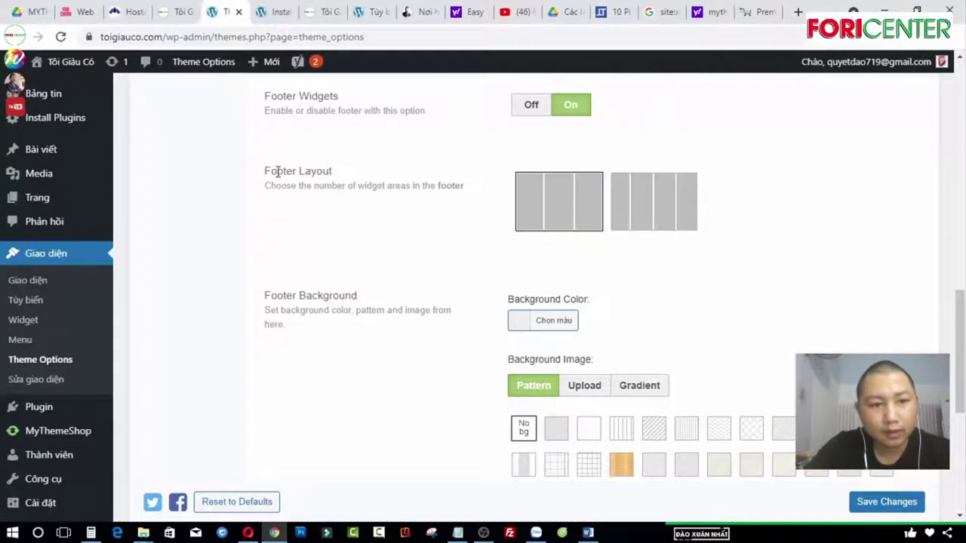
pyautogui.click(632, 205)
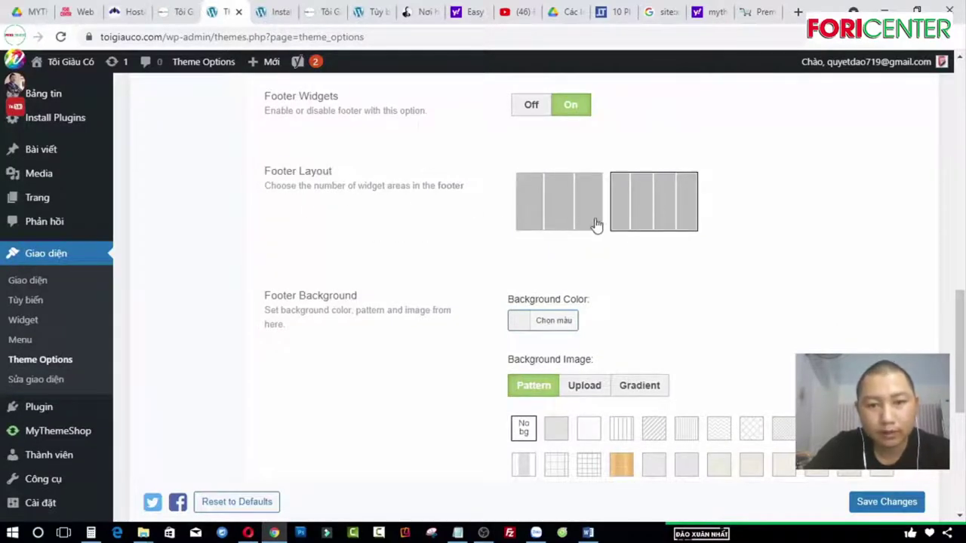
# Examine the footer columns on the personal blog and the demo1.foribusiness.com site, and return to the footer options
pyautogui.click(417, 12)
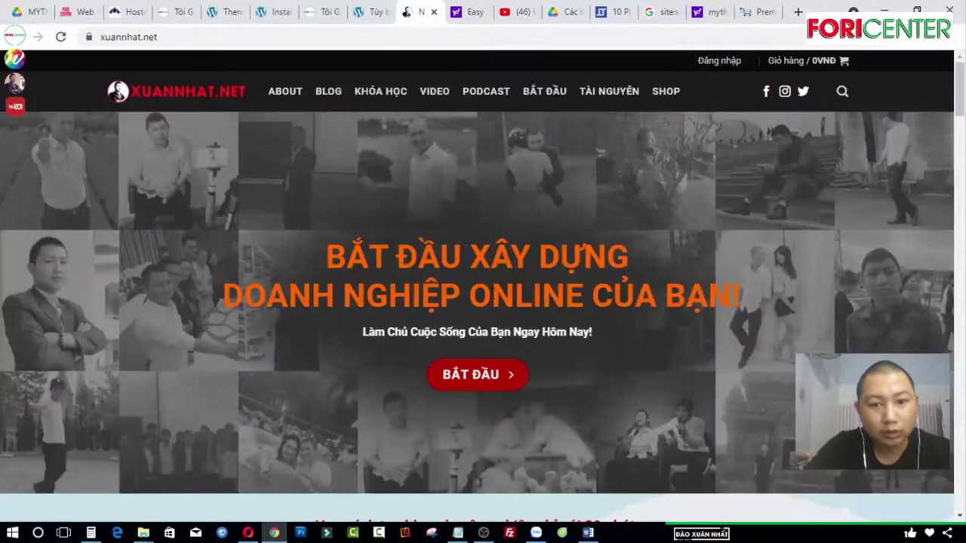
pyautogui.scroll(-20, 468, 243)
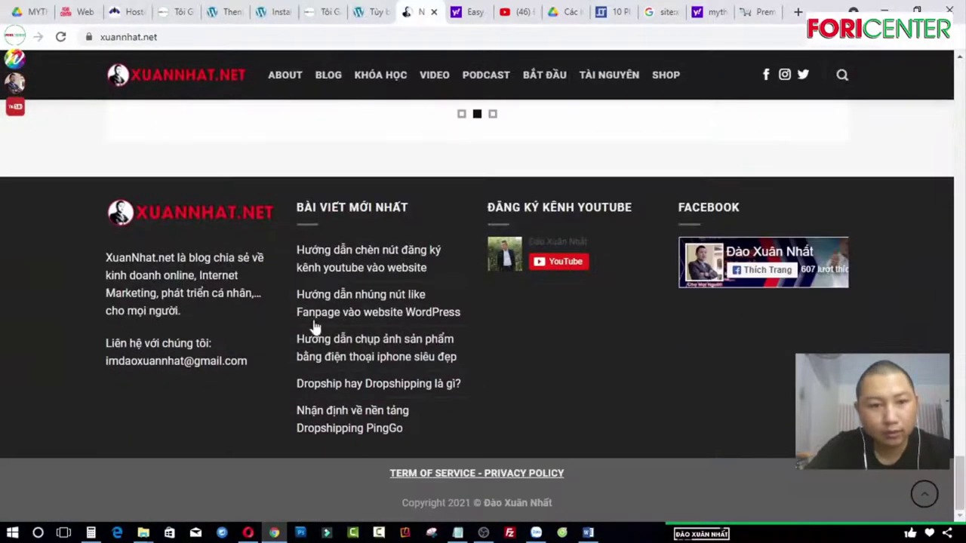
pyautogui.click(79, 12)
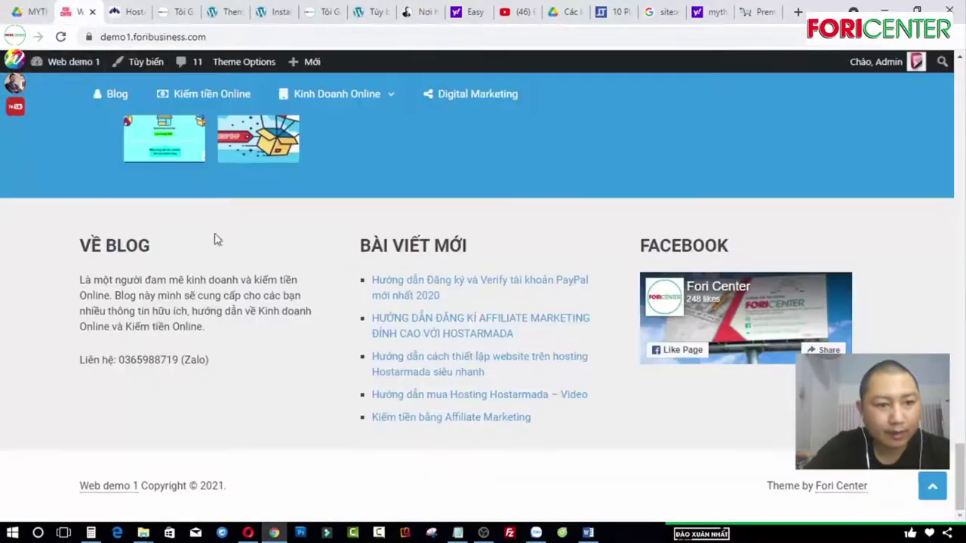
pyautogui.click(227, 12)
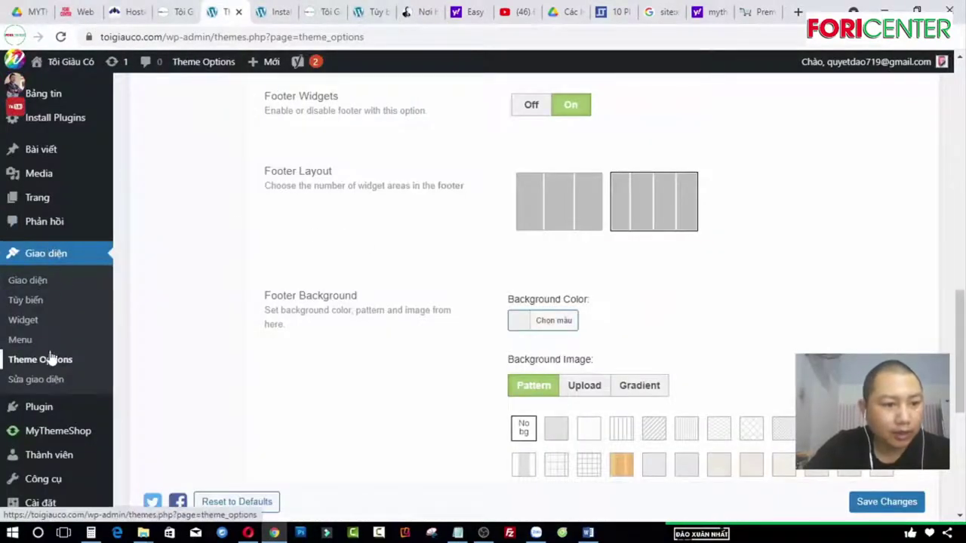
pyautogui.scroll(5, 446, 264)
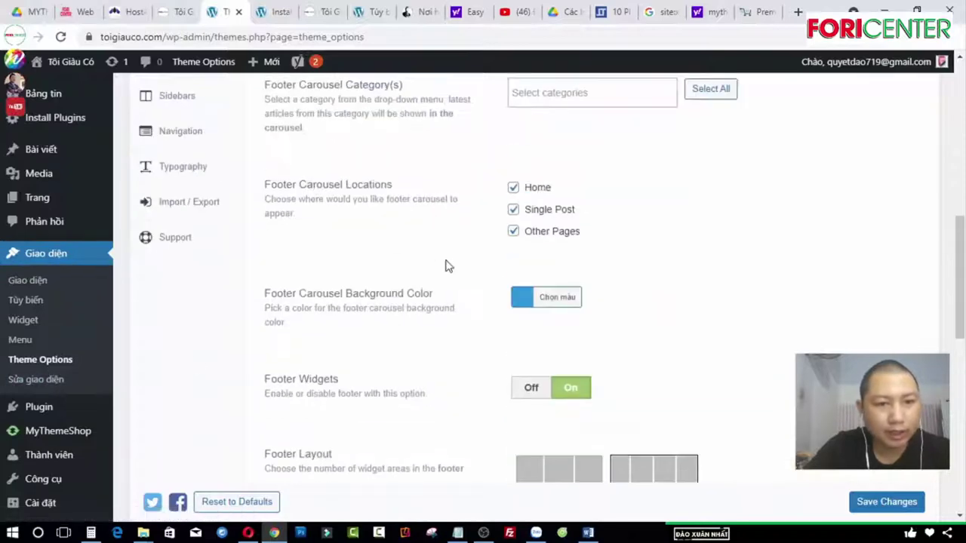
# Review the Footer options and set the Footer Layout to three widget areas
pyautogui.scroll(2, 447, 265)
pyautogui.scroll(3, 446, 264)
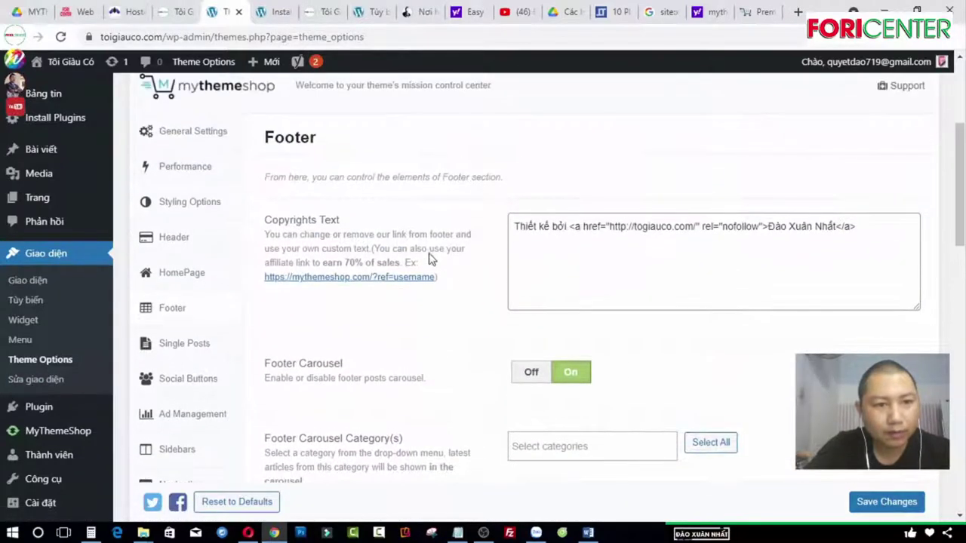
pyautogui.scroll(-5, 234, 195)
pyautogui.scroll(-5, 235, 198)
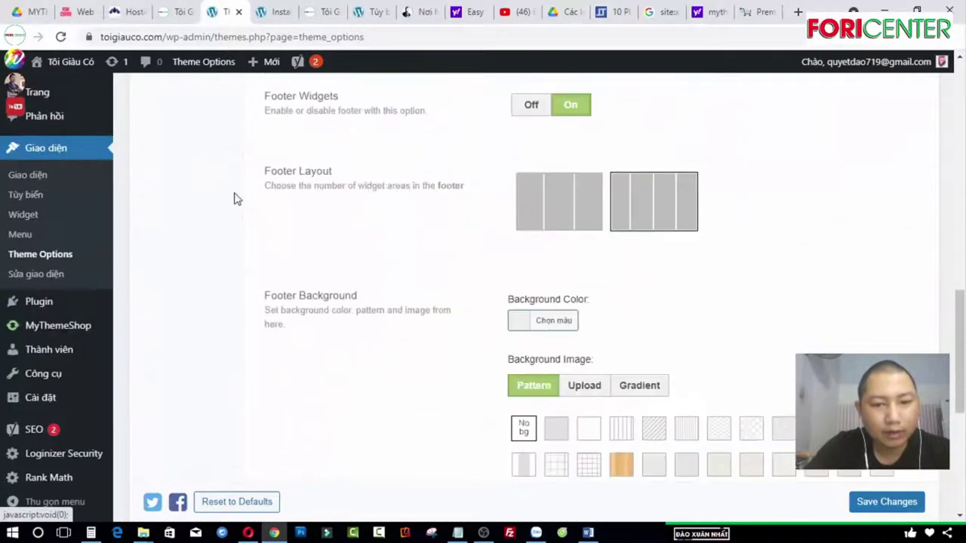
pyautogui.click(569, 147)
pyautogui.scroll(10, 558, 266)
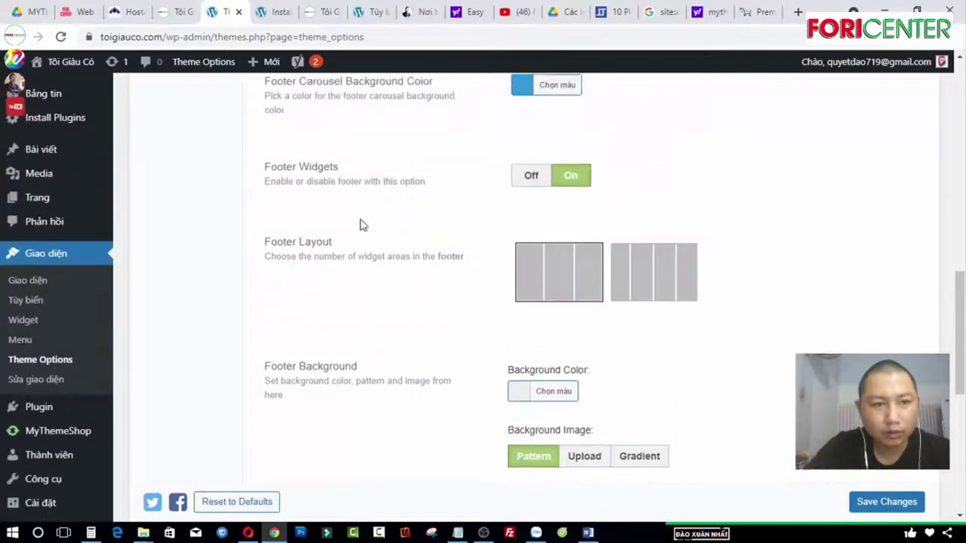
pyautogui.scroll(-3, 492, 259)
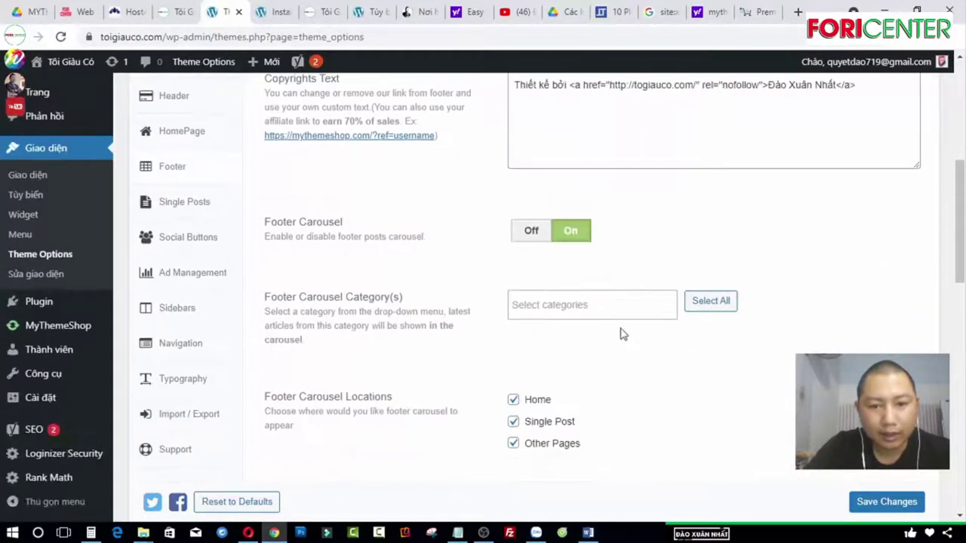
# Turn Footer Carousel and Footer Widgets off, and turn both back on
pyautogui.click(515, 236)
pyautogui.click(531, 306)
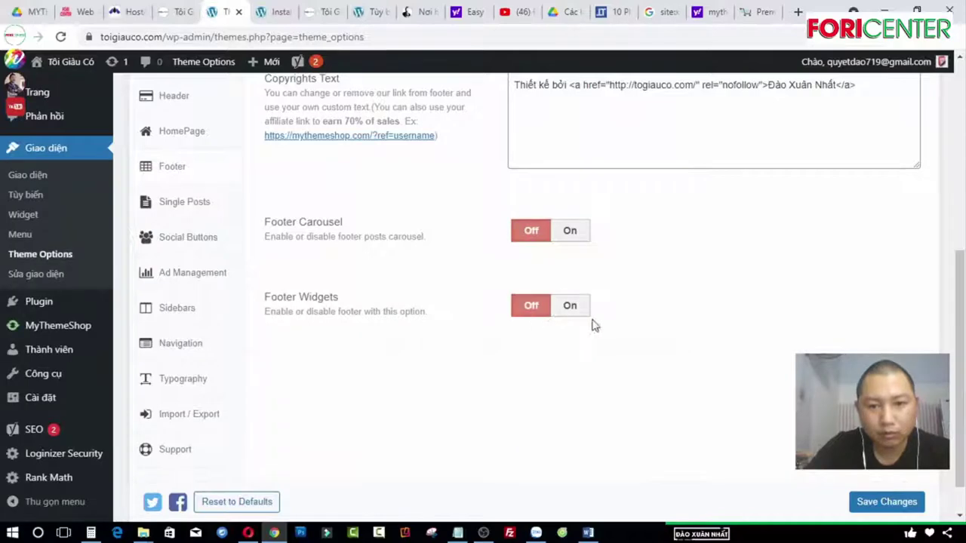
pyautogui.click(575, 237)
pyautogui.scroll(-3, 628, 322)
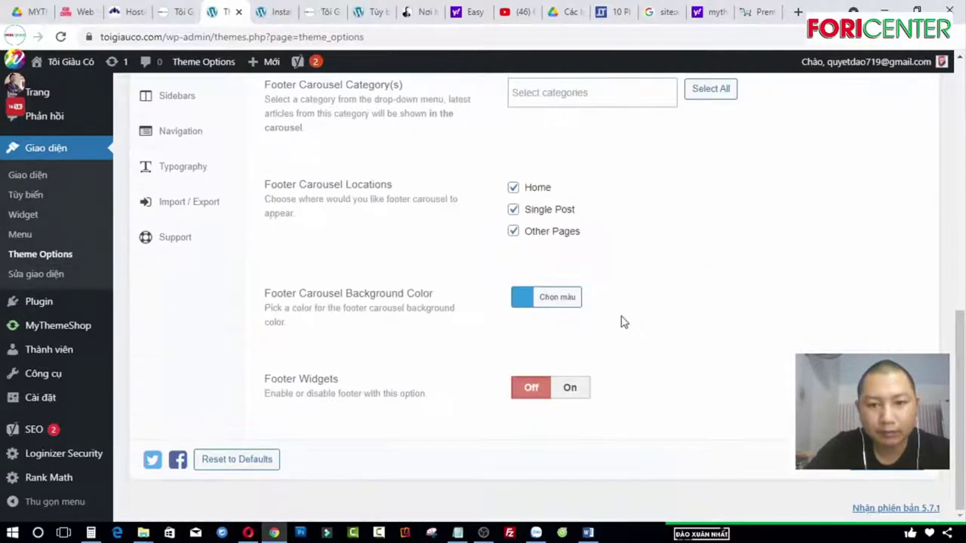
pyautogui.click(576, 389)
pyautogui.scroll(3, 729, 351)
pyautogui.scroll(-5, 733, 345)
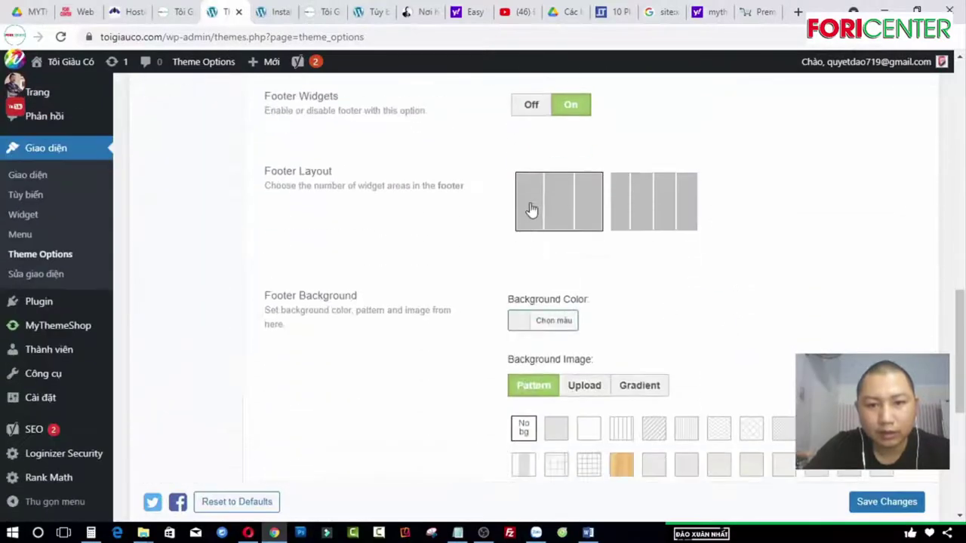
# Save the footer theme options and open the site's Widget management page
pyautogui.scroll(-3, 728, 427)
pyautogui.scroll(-2, 571, 349)
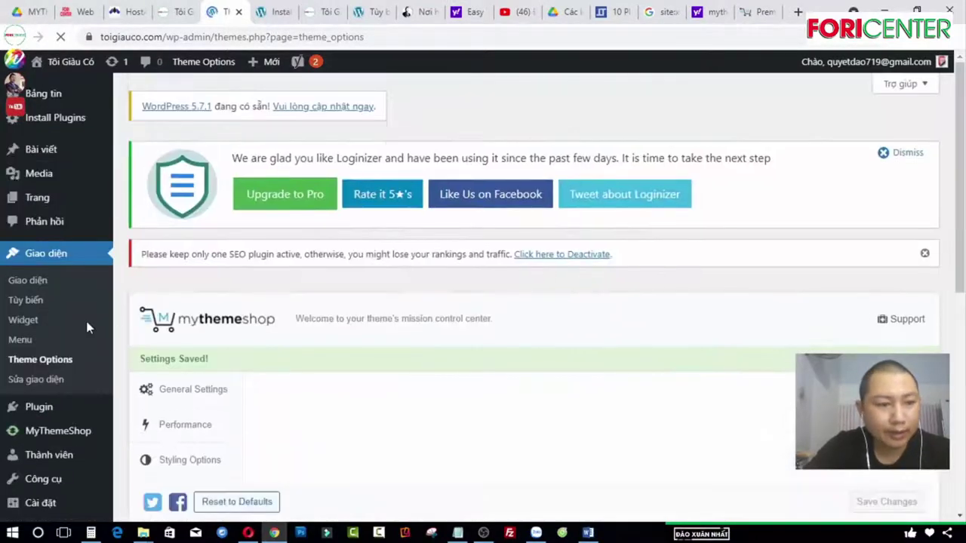
pyautogui.click(31, 319)
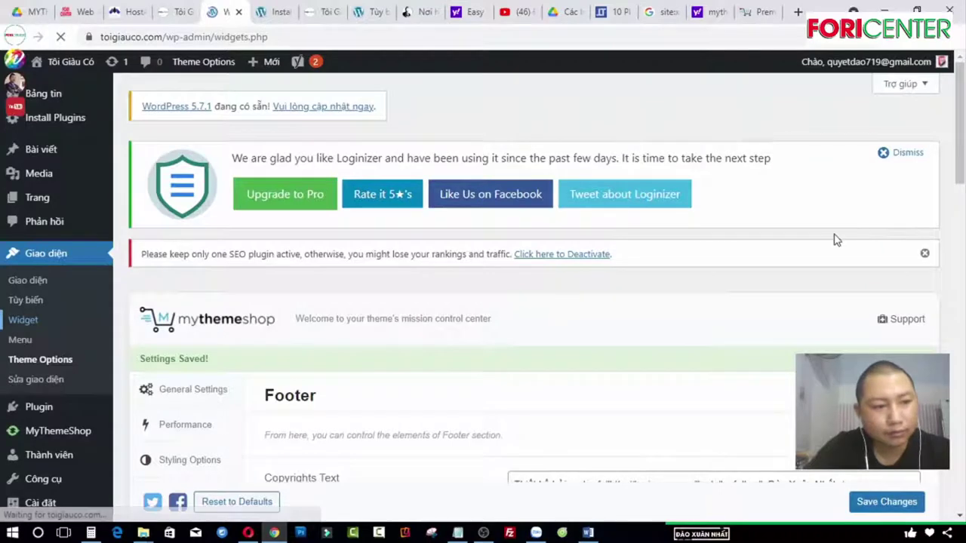
pyautogui.scroll(-5, 830, 236)
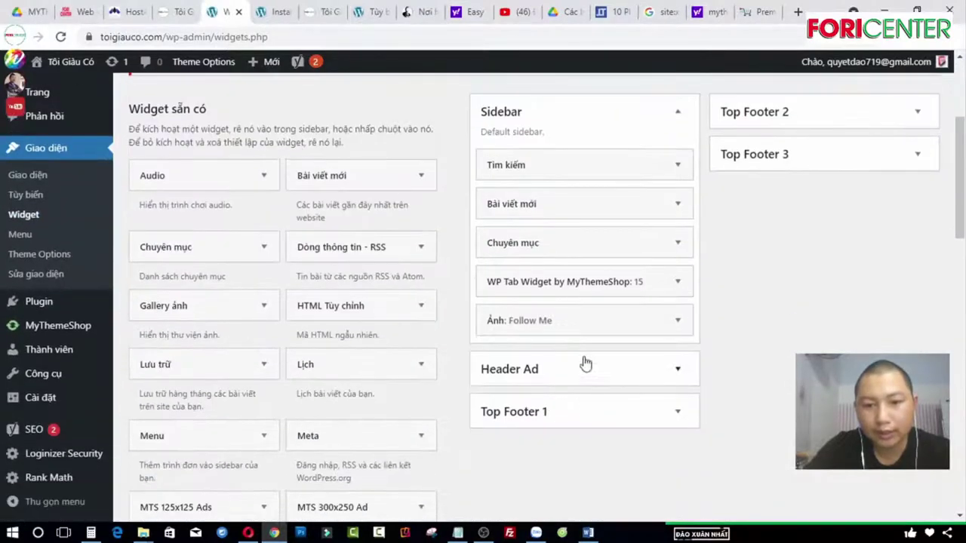
# Add an image (Ảnh) widget to the Header Ad area and open its file upload for adding an image
pyautogui.click(677, 371)
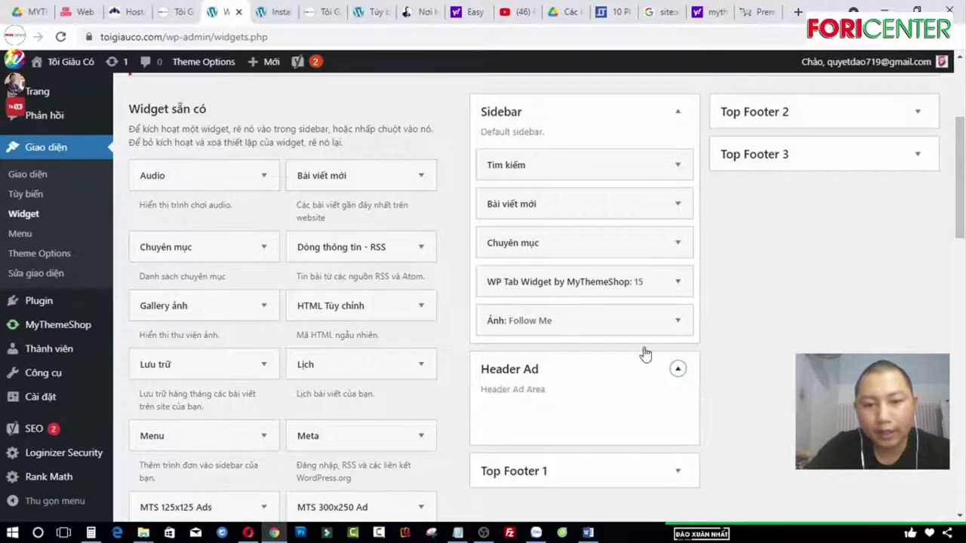
pyautogui.scroll(-2, 519, 405)
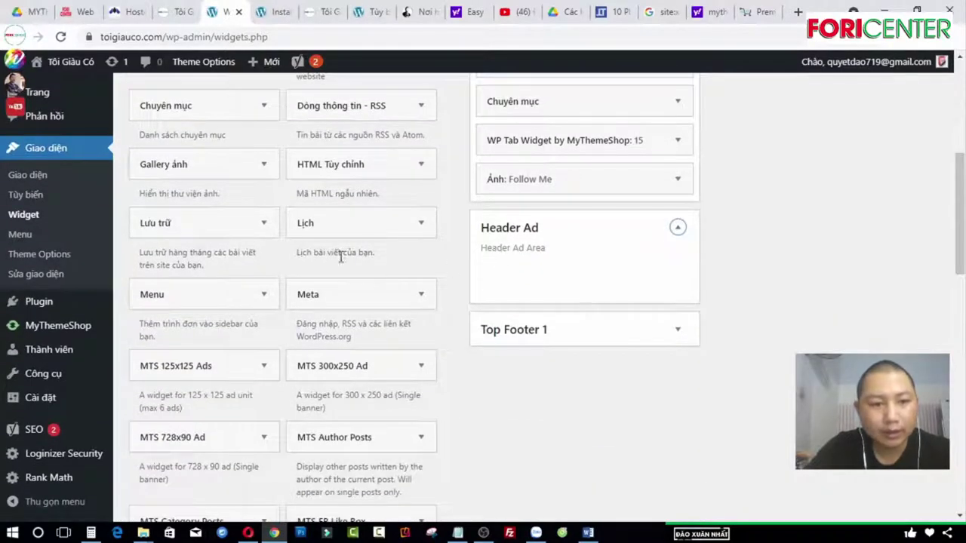
pyautogui.scroll(2, 272, 304)
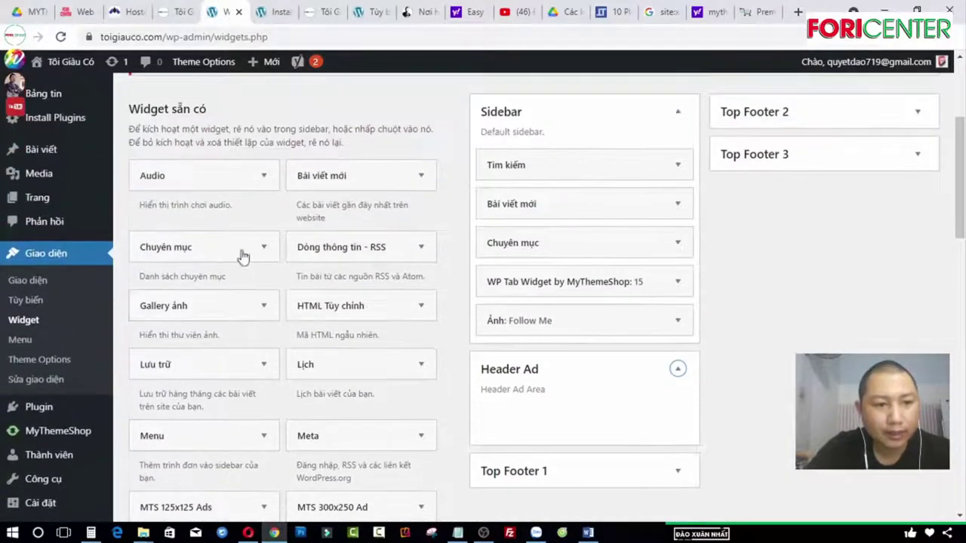
pyautogui.scroll(-13, 273, 233)
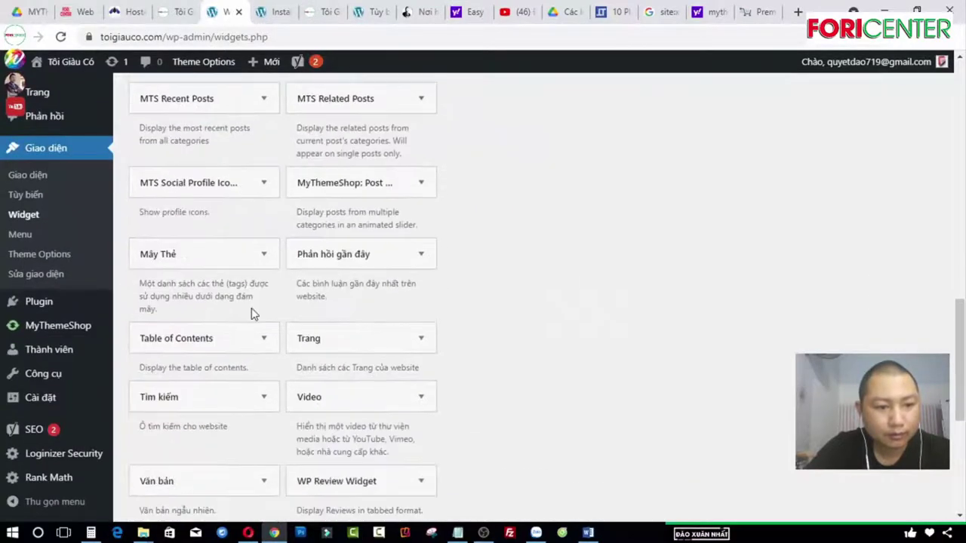
pyautogui.moveTo(242, 339); pyautogui.dragTo(612, 243)
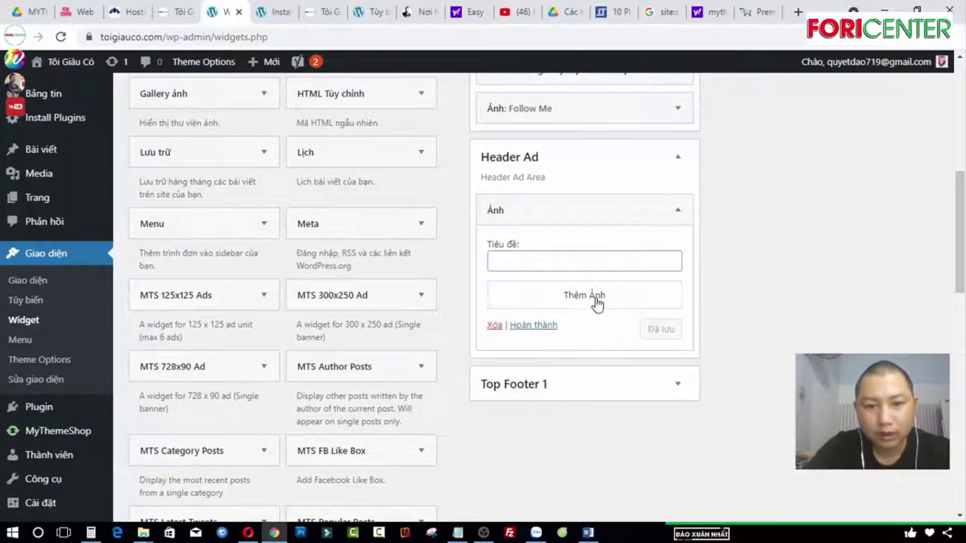
pyautogui.click(597, 304)
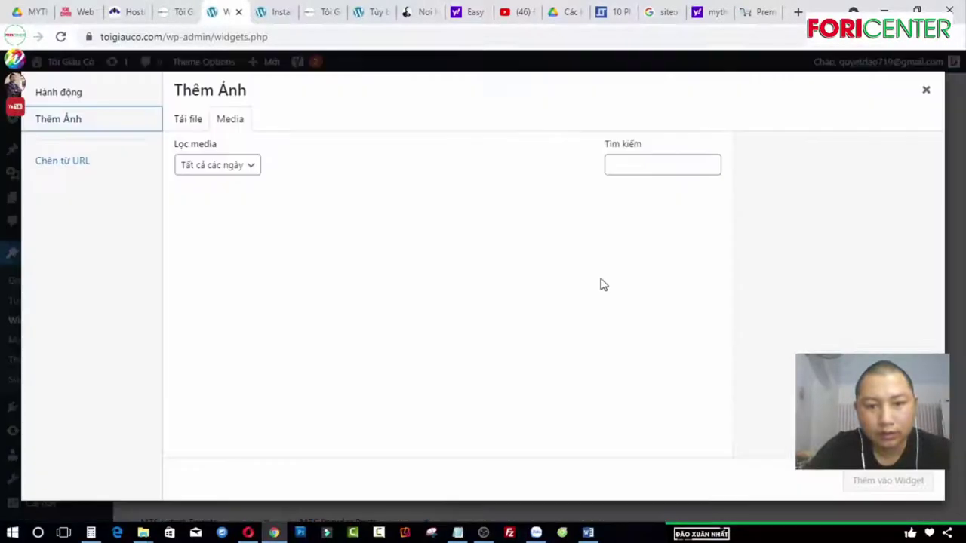
pyautogui.click(193, 130)
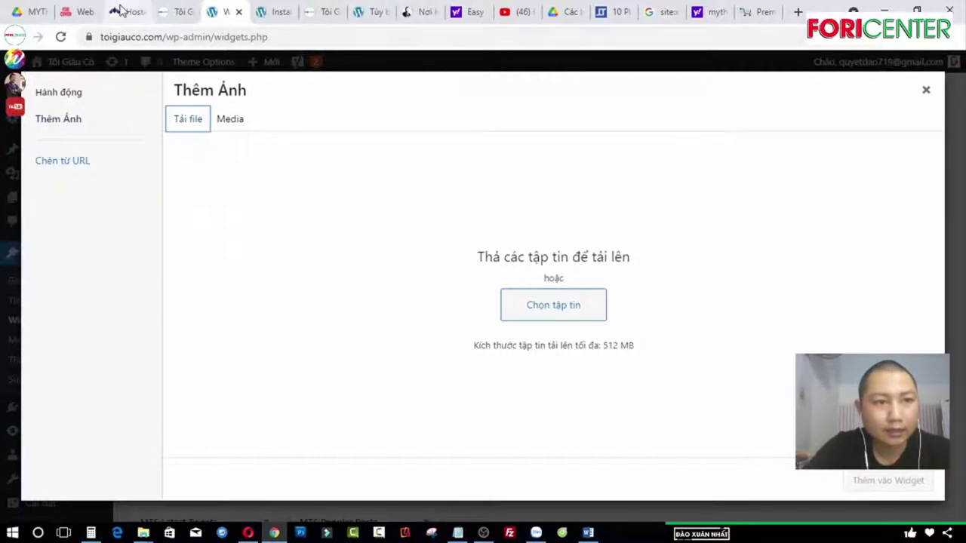
# Examine the header banner on the demo1.foribusiness.com home page
pyautogui.click(79, 11)
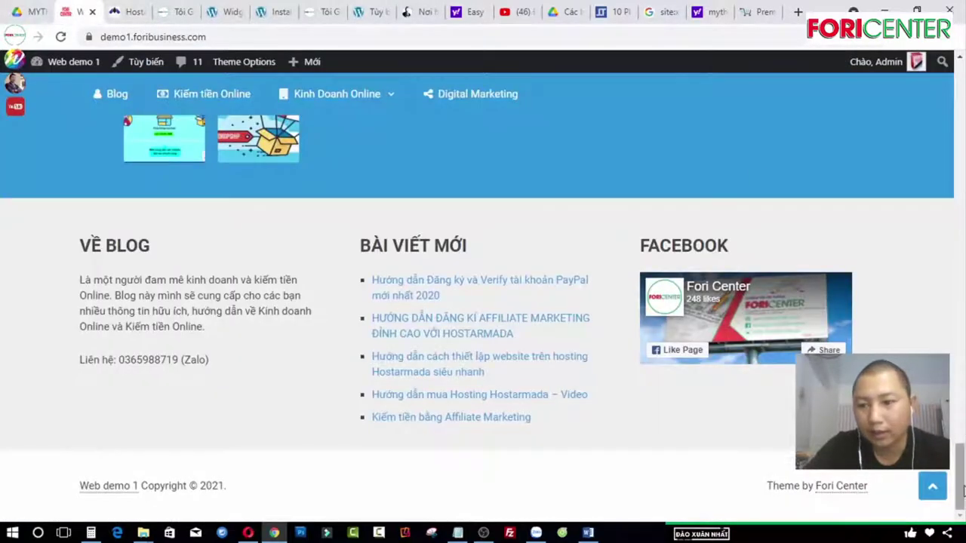
pyautogui.moveTo(962, 492); pyautogui.dragTo(962, 72)
pyautogui.rightClick(643, 128)
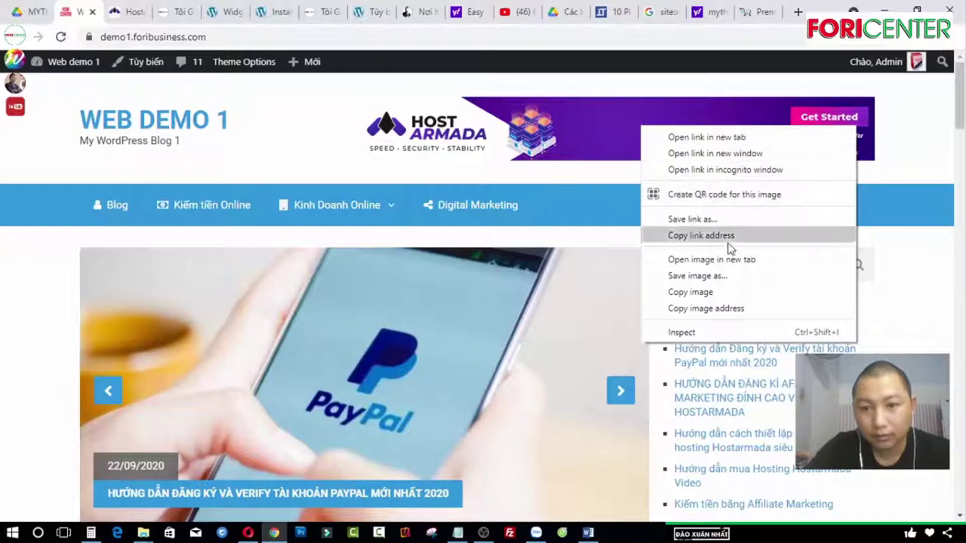
pyautogui.click(960, 294)
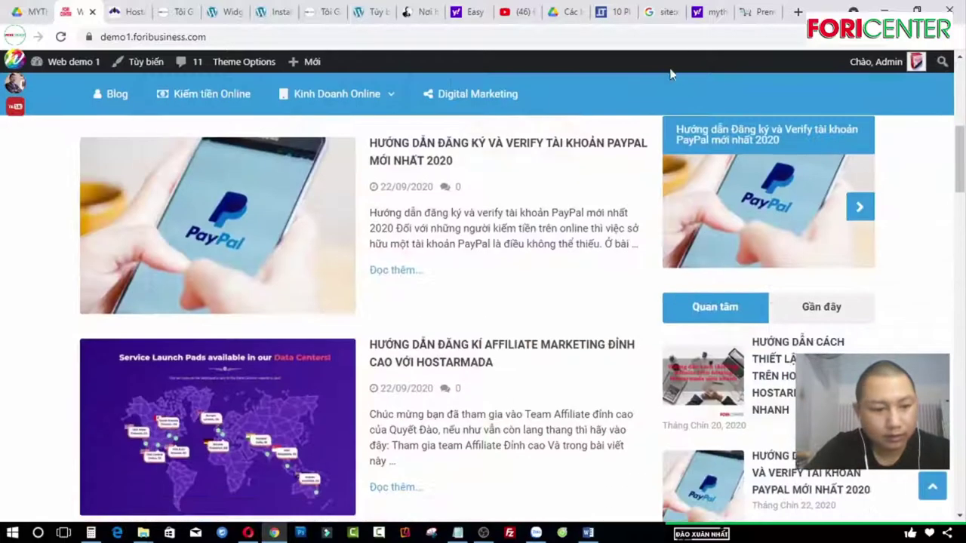
# Check the pixel dimensions of the f7d001a9 banner image in the Downloads folder
pyautogui.moveTo(145, 534)
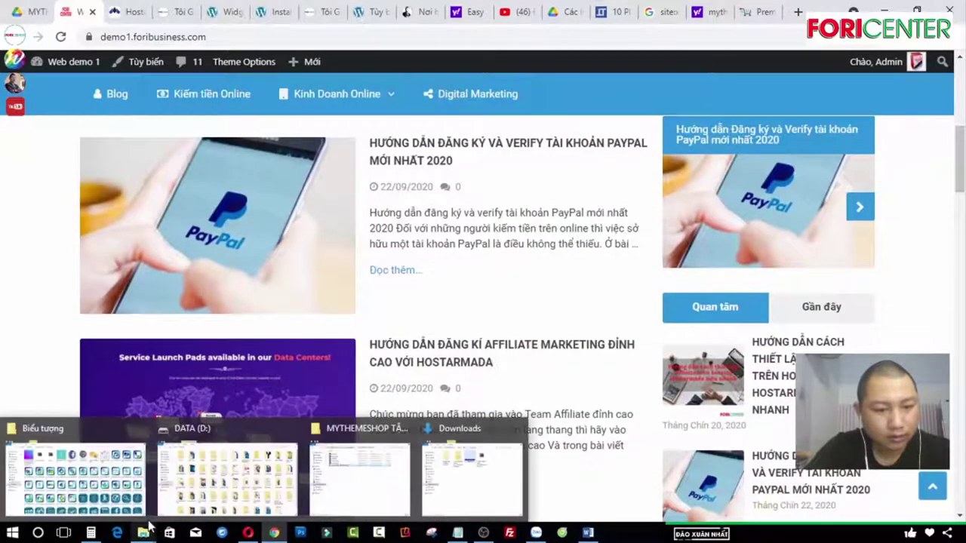
pyautogui.click(487, 474)
pyautogui.rightClick(604, 134)
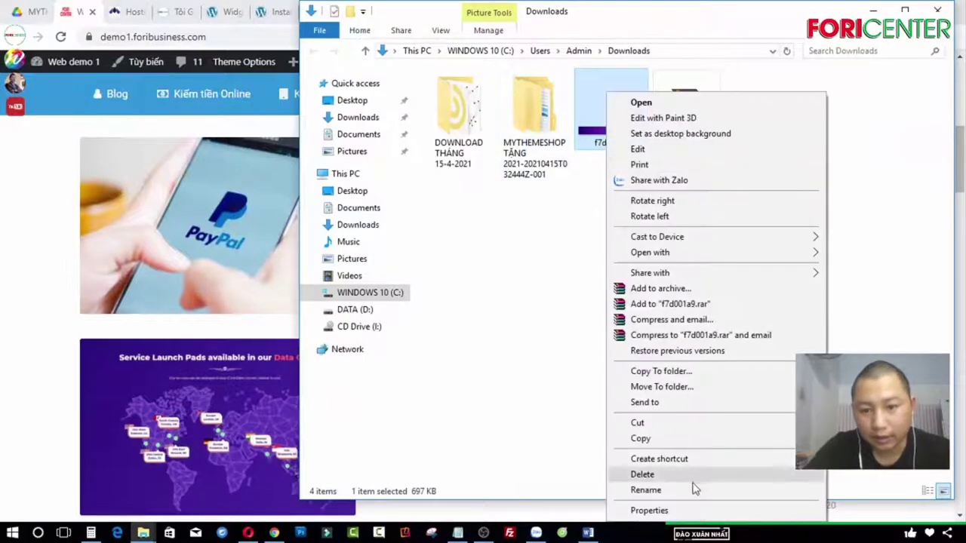
pyautogui.moveTo(678, 403)
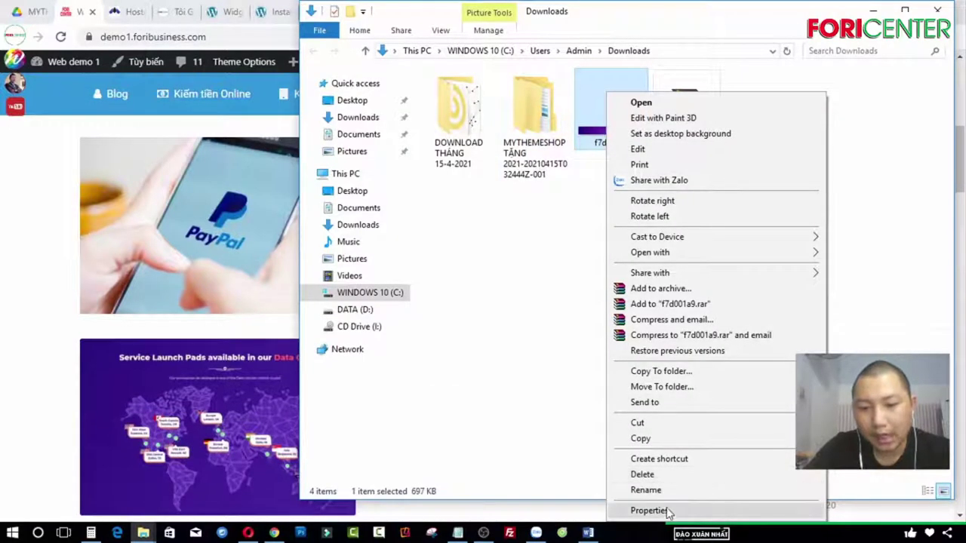
pyautogui.click(667, 510)
pyautogui.click(701, 163)
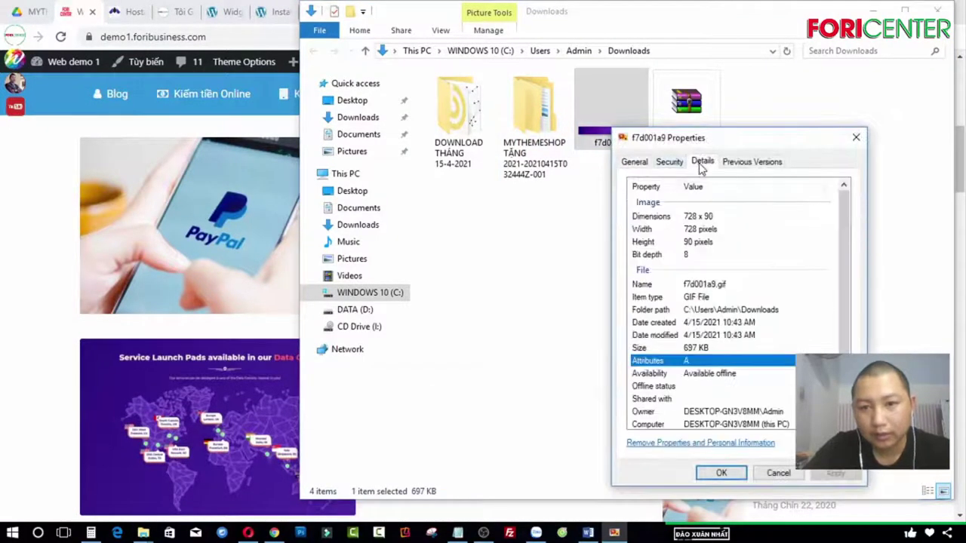
pyautogui.click(688, 219)
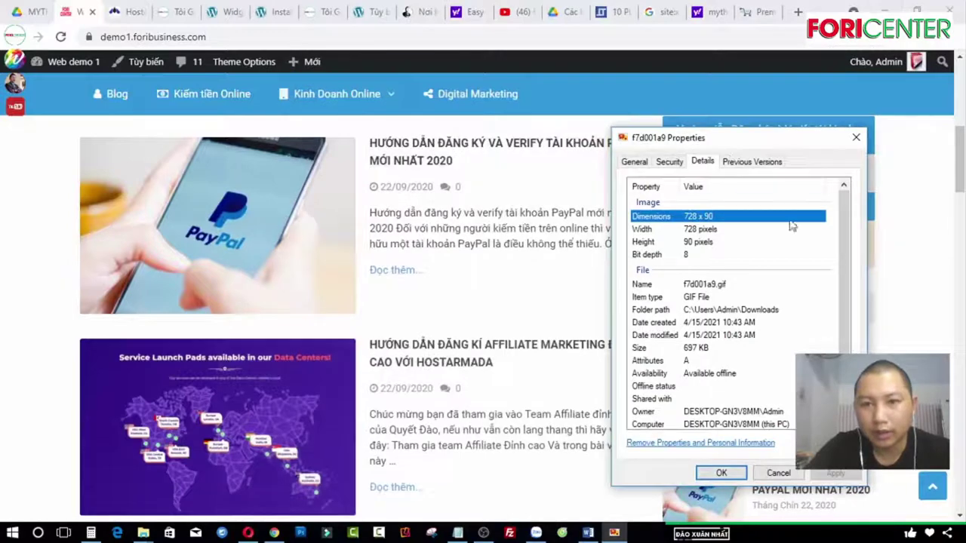
pyautogui.click(777, 473)
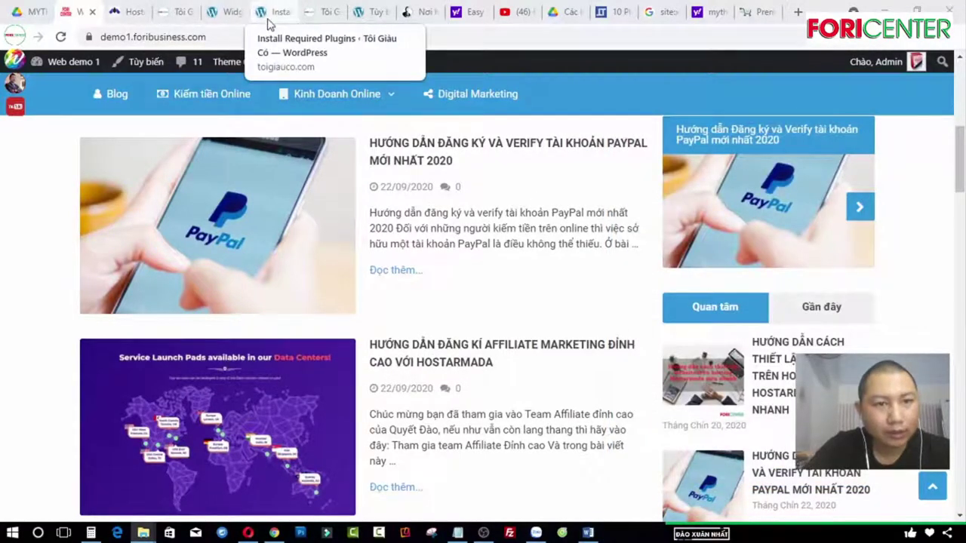
# Upload f7d001a9.gif from Downloads, insert it in the Header Ad image widget with # as its link, and save the widget
pyautogui.click(237, 20)
pyautogui.click(524, 313)
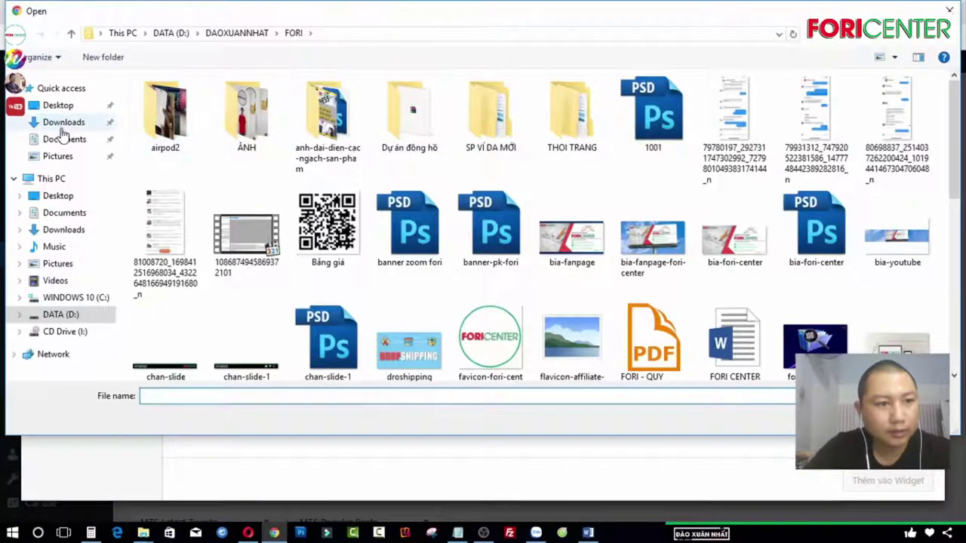
pyautogui.click(61, 123)
pyautogui.doubleClick(317, 134)
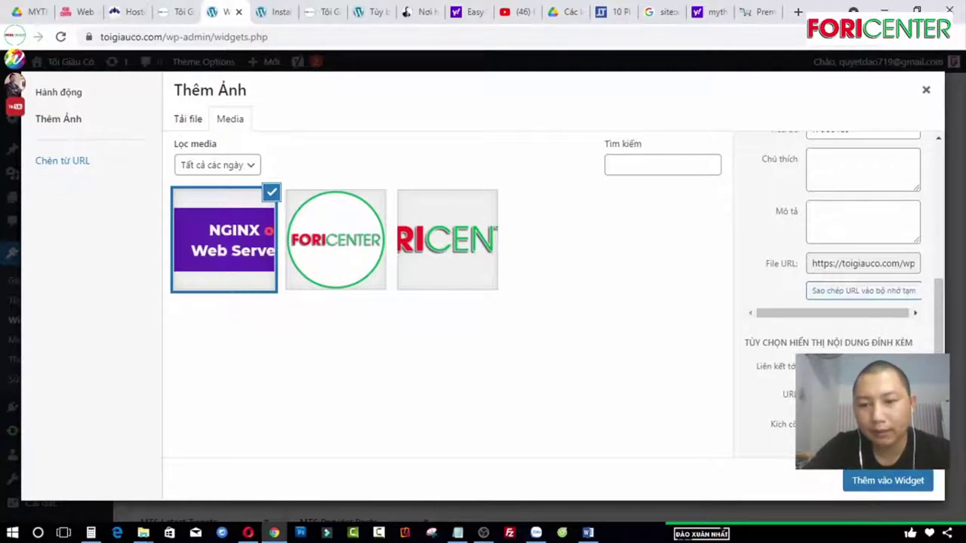
pyautogui.click(888, 480)
pyautogui.click(634, 406)
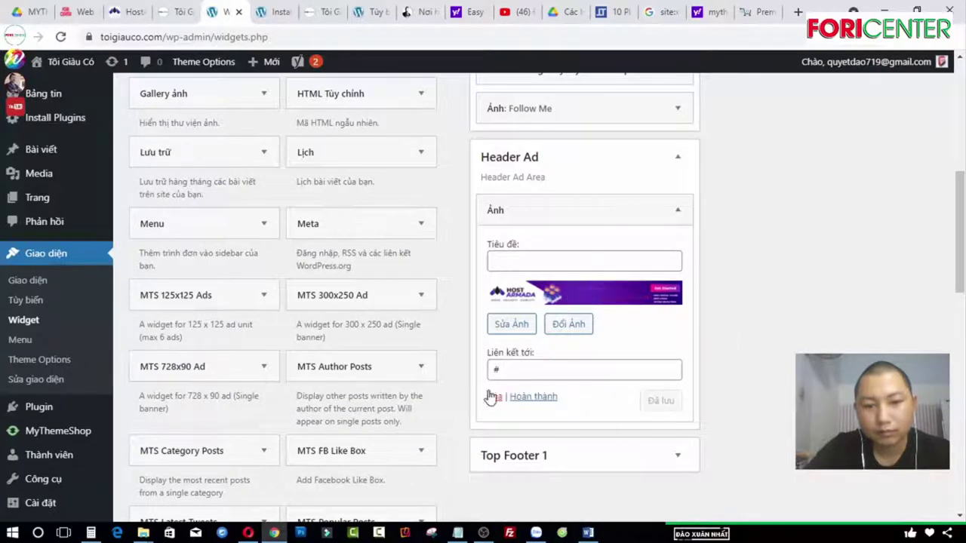
# Reload the toigiauco.com home page and check its header banner and the lower part of the page
pyautogui.click(317, 14)
pyautogui.click(62, 37)
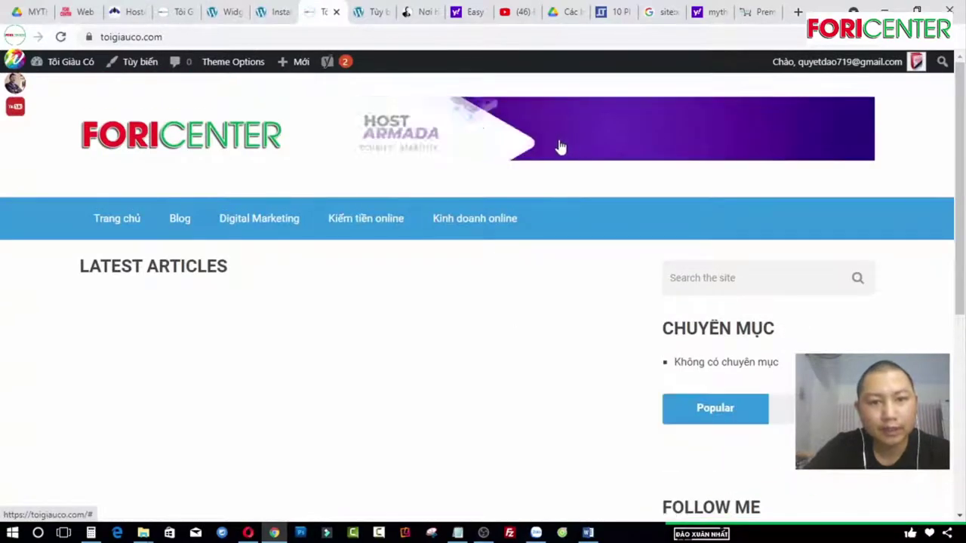
pyautogui.click(961, 504)
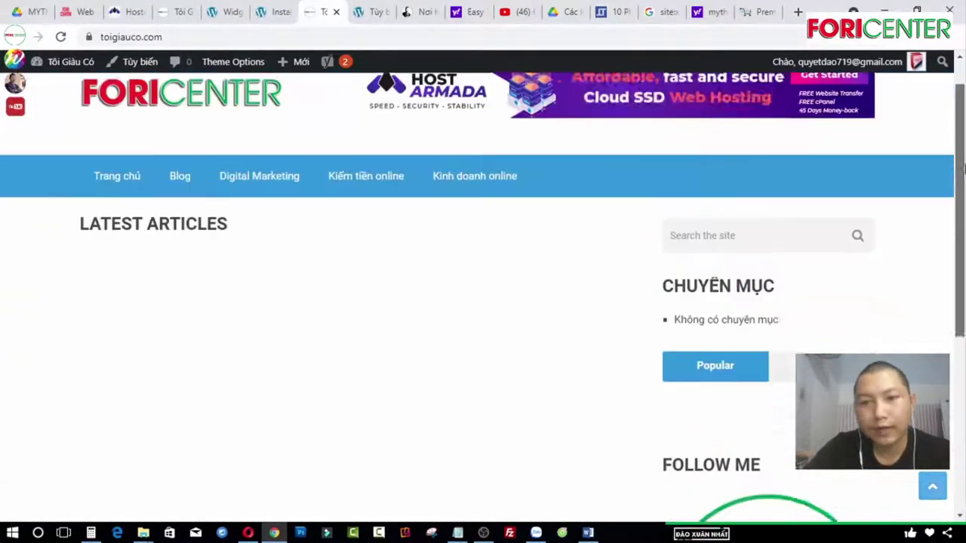
pyautogui.scroll(-5, 295, 430)
pyautogui.scroll(1, 327, 274)
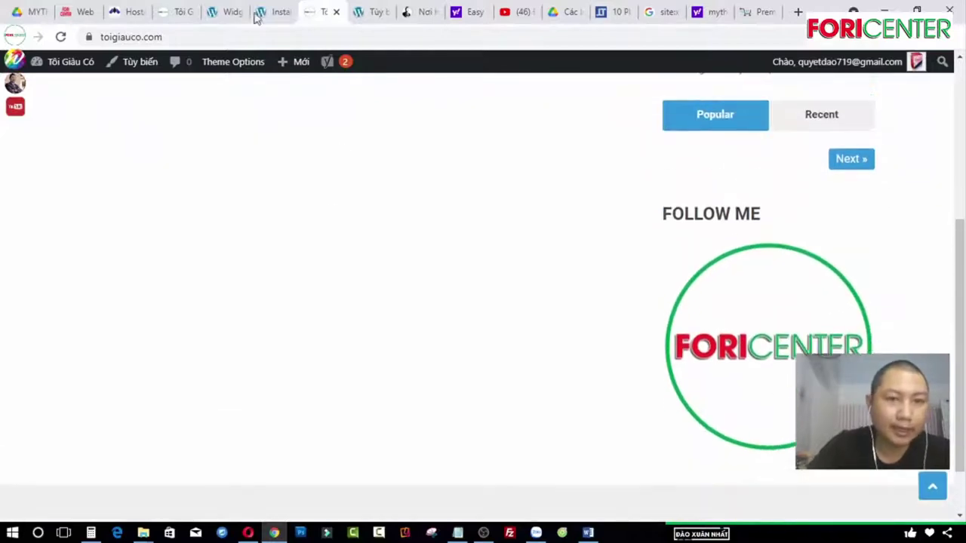
# Look over the Top Footer areas on the Widget page and compare them with the footer of demo1.foribusiness.com
pyautogui.click(221, 17)
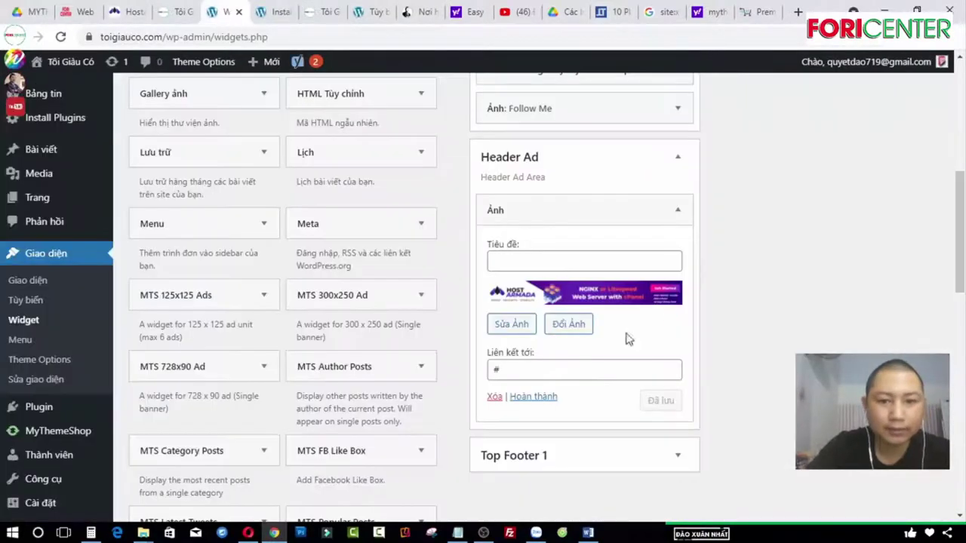
pyautogui.scroll(-2, 541, 367)
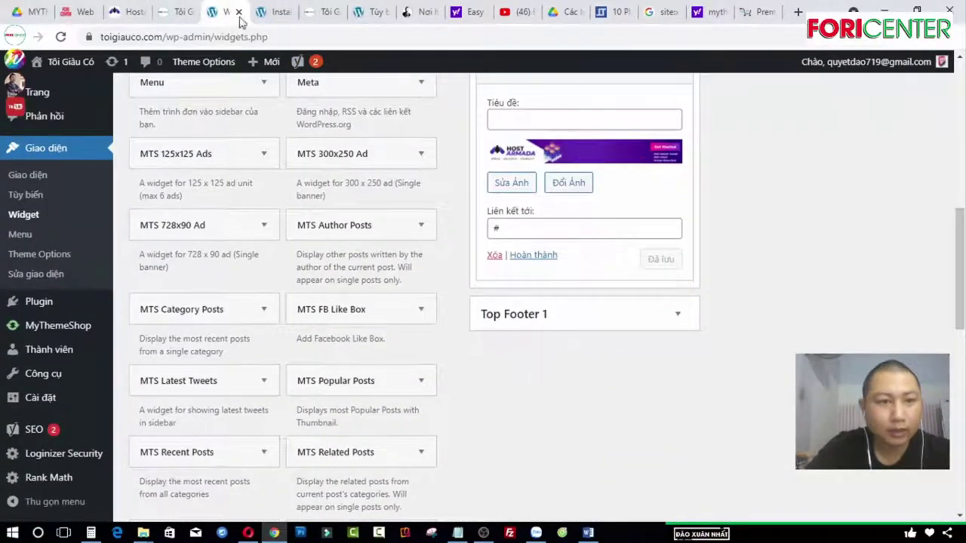
pyautogui.click(82, 12)
pyautogui.scroll(-5, 362, 317)
pyautogui.scroll(-10, 481, 444)
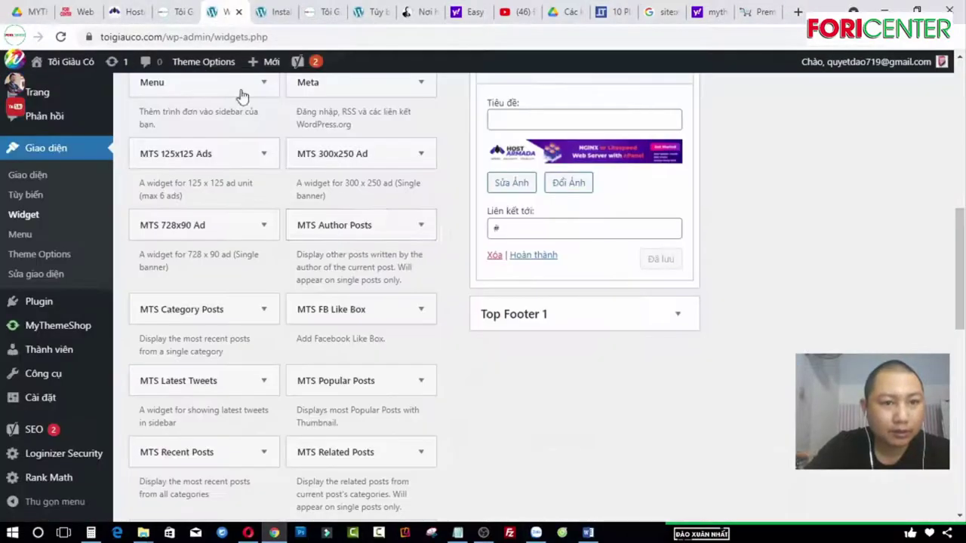
# Expand the Top Footer 1 area on the Widget page and add a Văn bản (text) widget to it
pyautogui.click(219, 13)
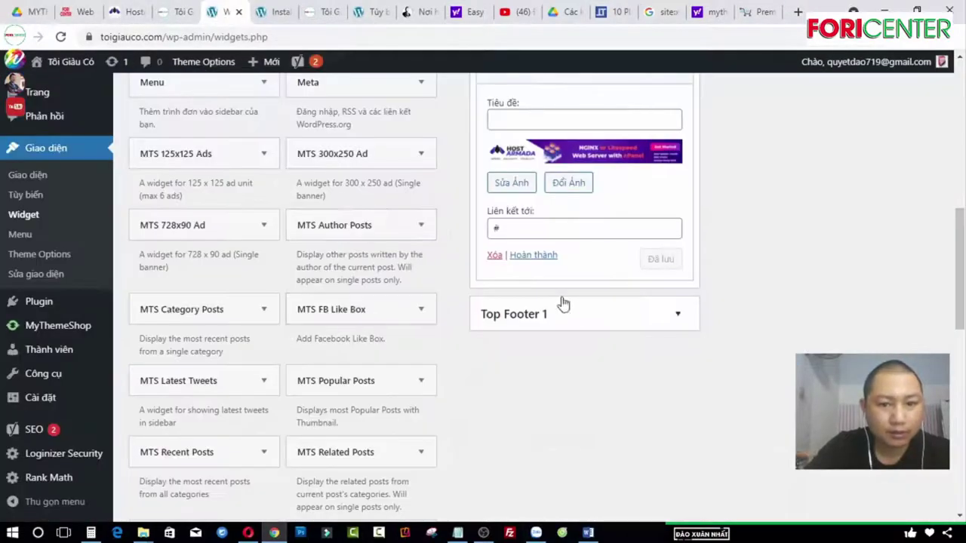
pyautogui.click(604, 317)
pyautogui.scroll(4, 567, 347)
pyautogui.scroll(4, 574, 343)
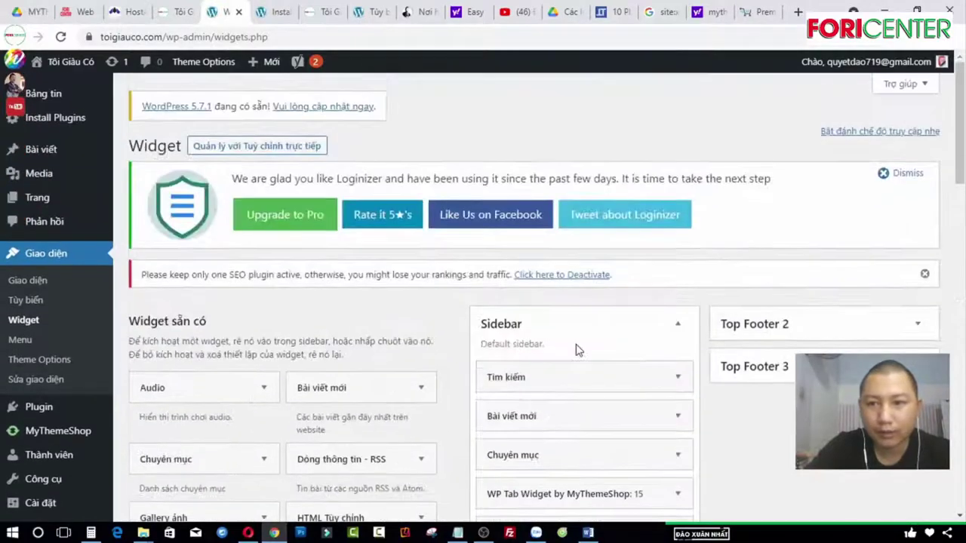
pyautogui.scroll(-7, 576, 344)
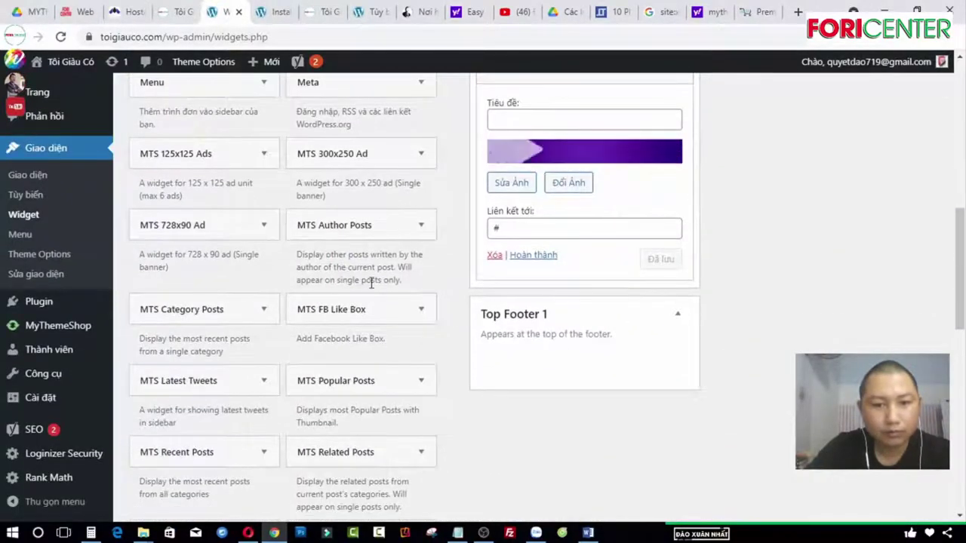
pyautogui.scroll(6, 277, 280)
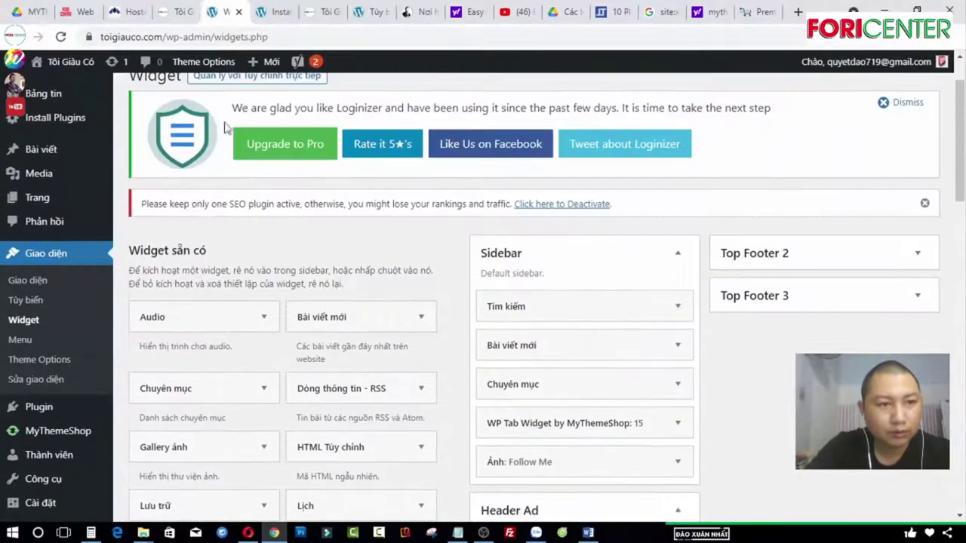
pyautogui.scroll(-5, 197, 298)
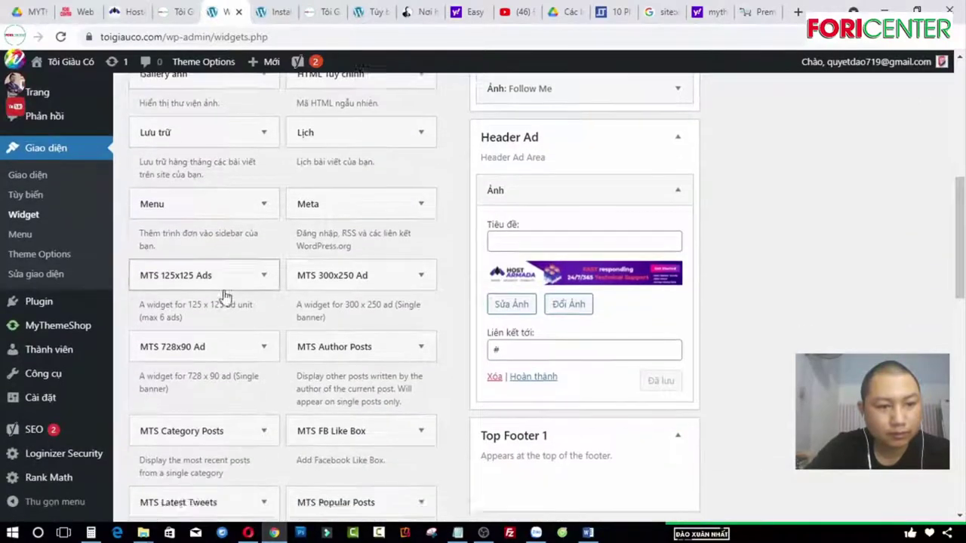
pyautogui.scroll(-5, 224, 297)
pyautogui.scroll(5, 273, 305)
pyautogui.scroll(4, 274, 305)
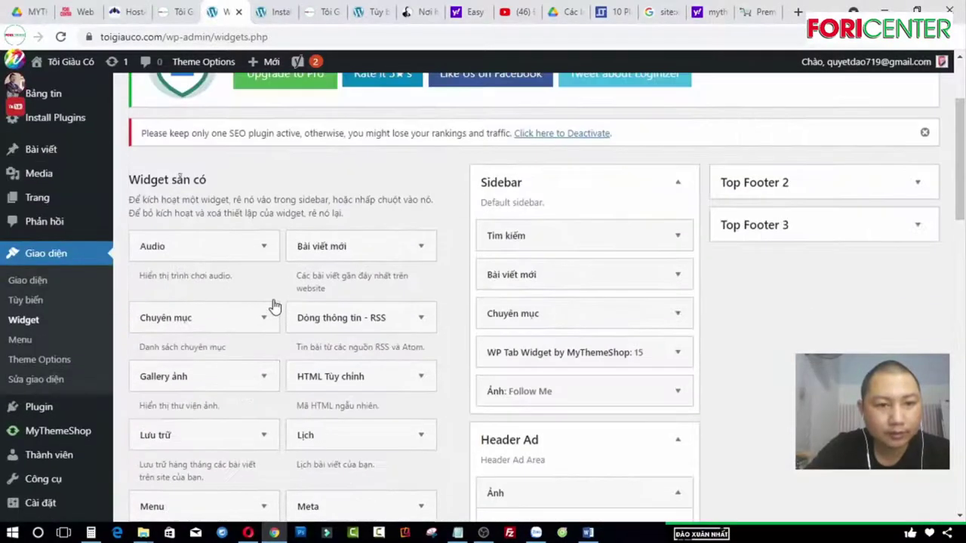
pyautogui.scroll(-10, 280, 317)
pyautogui.scroll(-2, 281, 317)
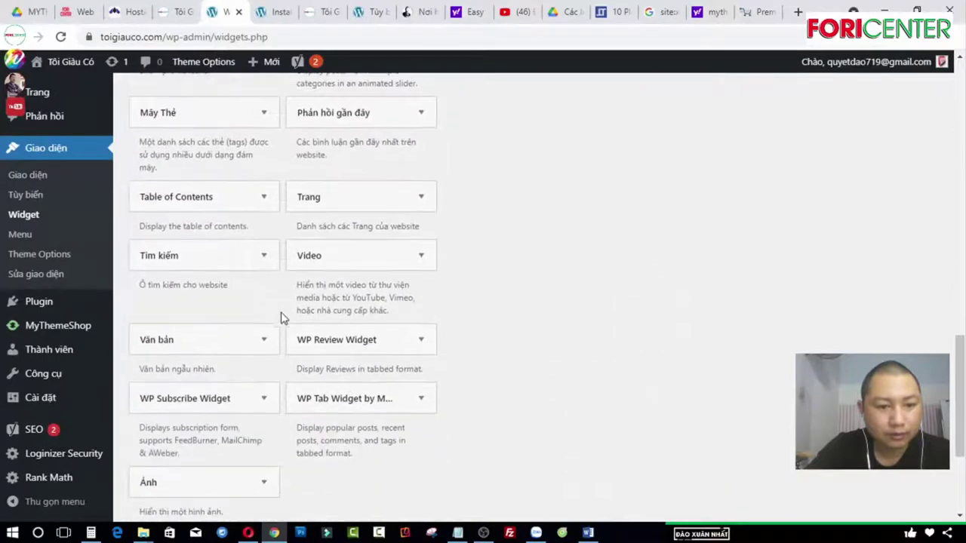
pyautogui.moveTo(194, 337); pyautogui.dragTo(587, 306)
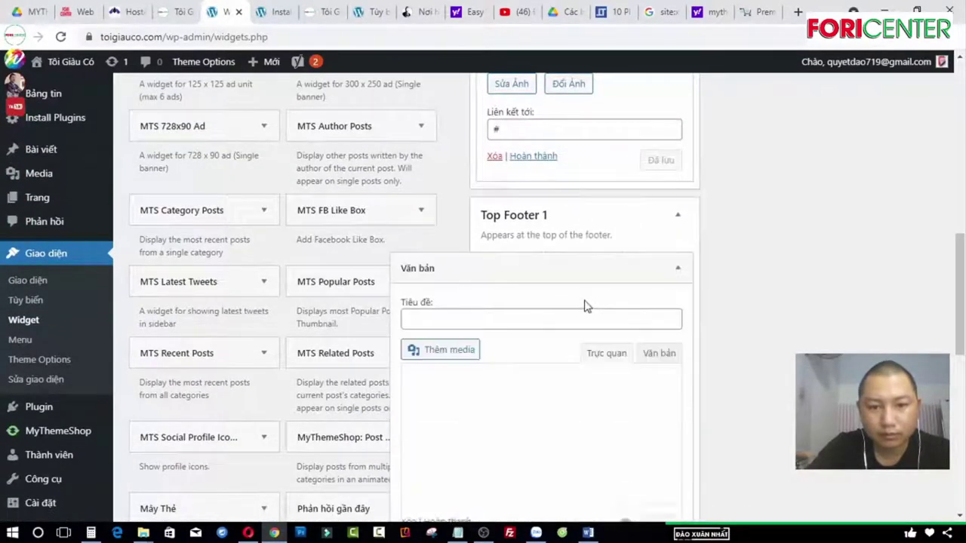
# Title the new Văn bản widget in Top Footer 1 "Giới thiệu"
pyautogui.scroll(-2, 625, 307)
pyautogui.click(456, 179)
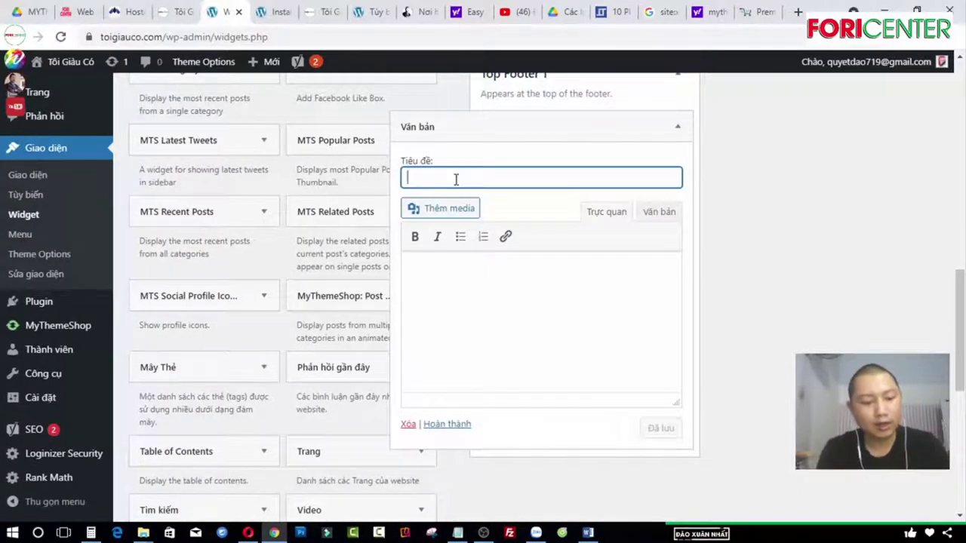
pyautogui.write('Ve')
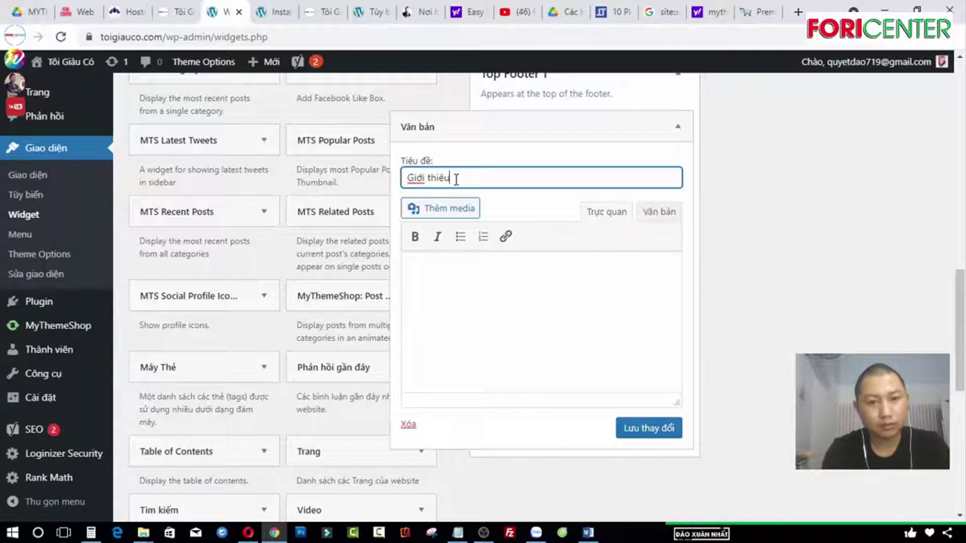
# Write "Tôi giàu có là website chia sẻ những câu chuyện thành công và kiến thức làm giàu uy tín!" as the widget's body and save it
pyautogui.click(483, 298)
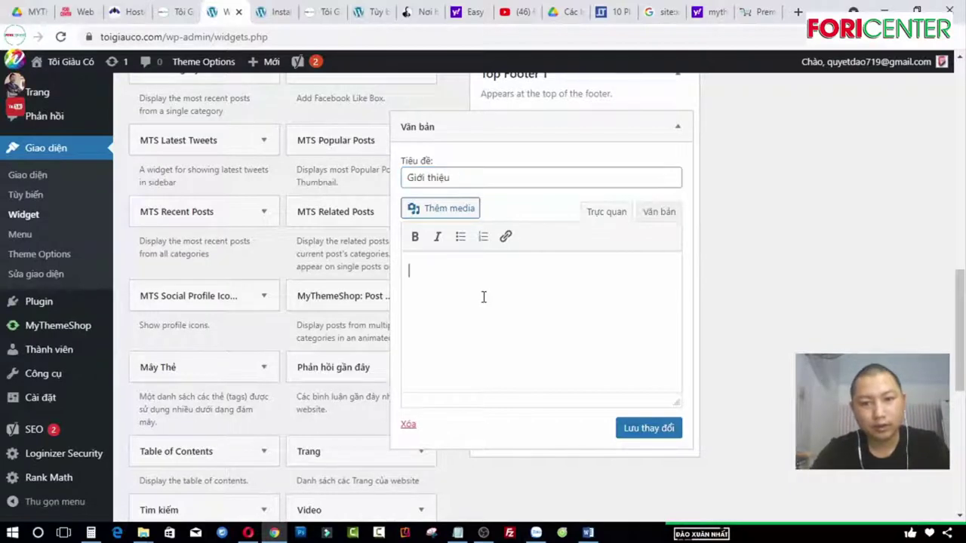
pyautogui.click(662, 216)
pyautogui.click(654, 349)
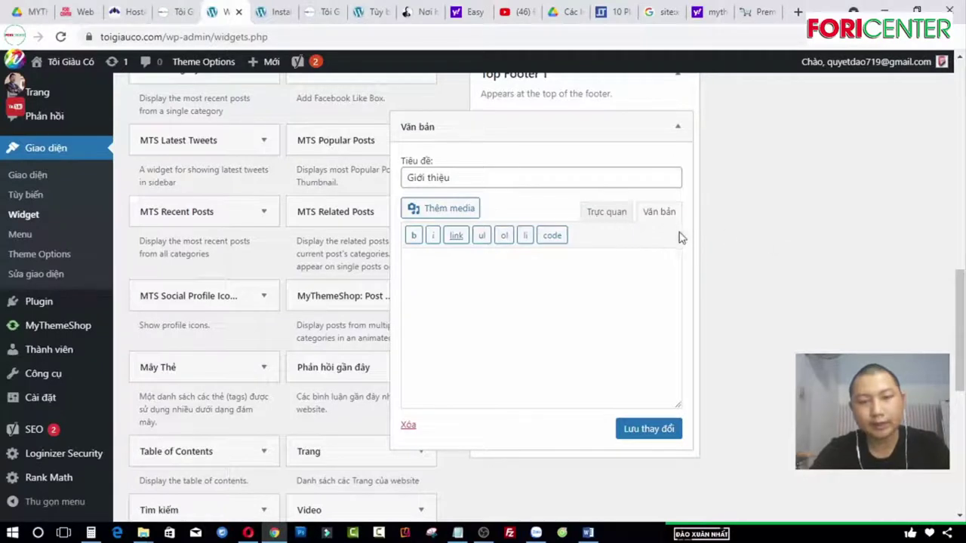
pyautogui.click(619, 217)
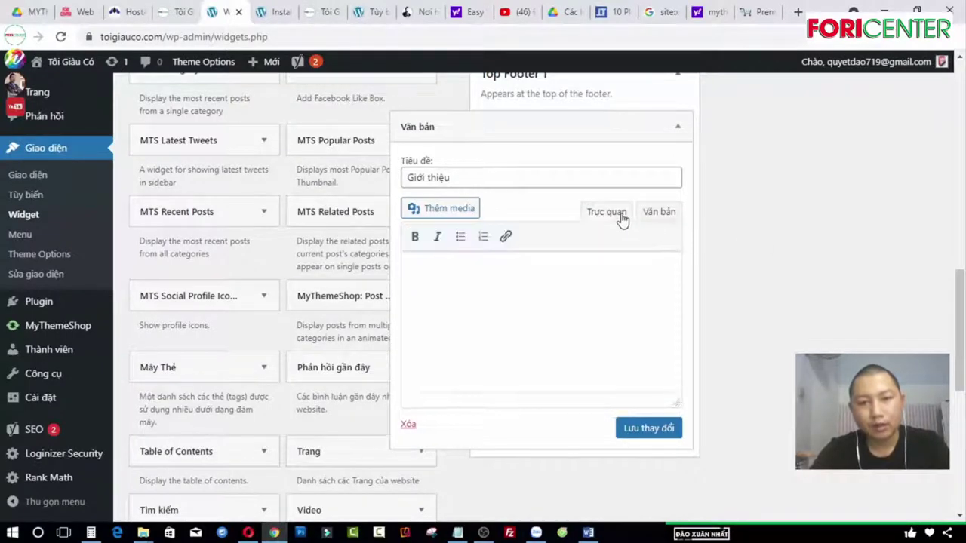
pyautogui.click(468, 273)
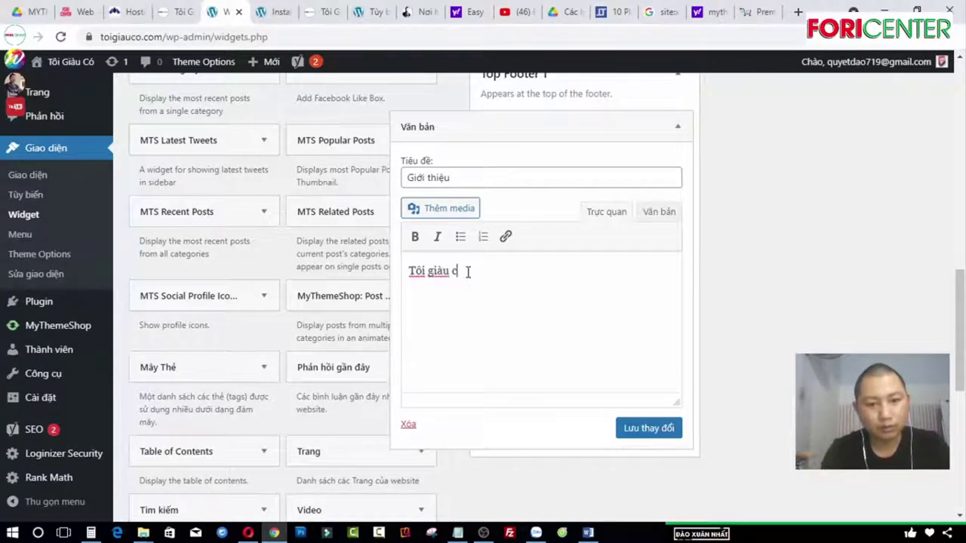
pyautogui.write('Tôi giàu có là website chia sẻ')
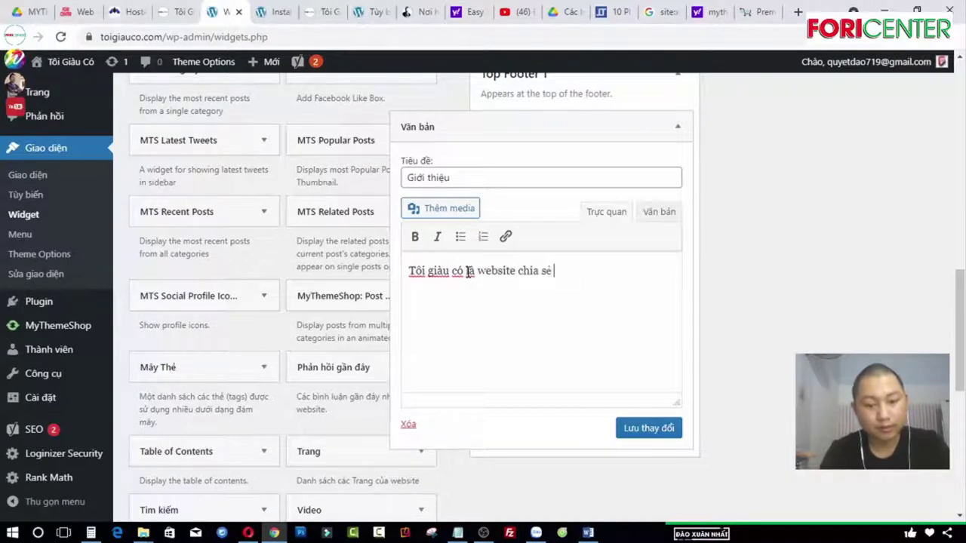
pyautogui.write('ưn')
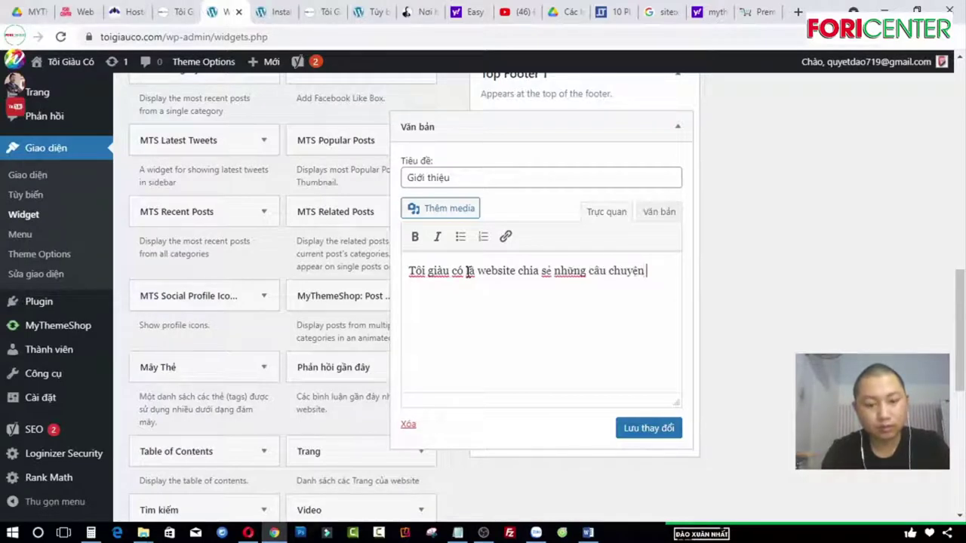
pyautogui.write('thành cô')
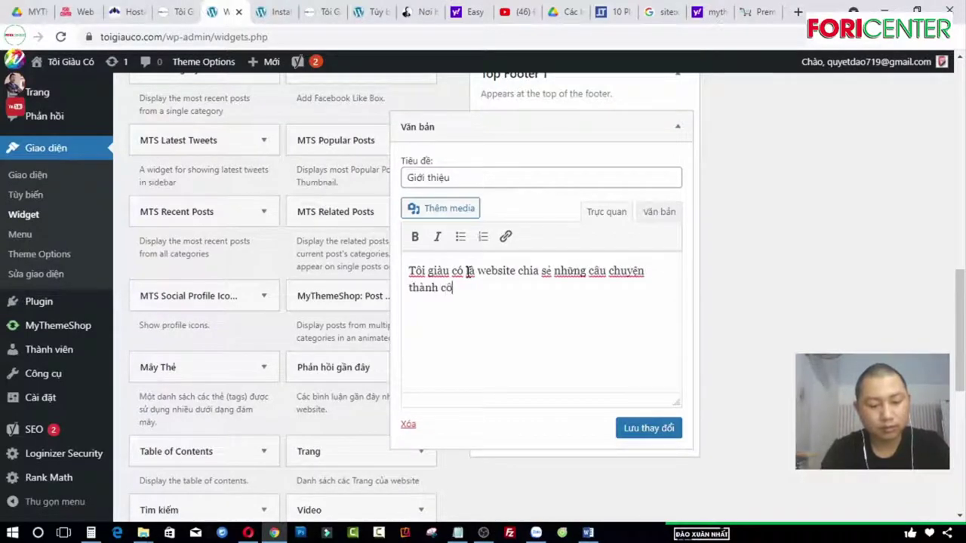
pyautogui.write('ng và kiế n thức làm g')
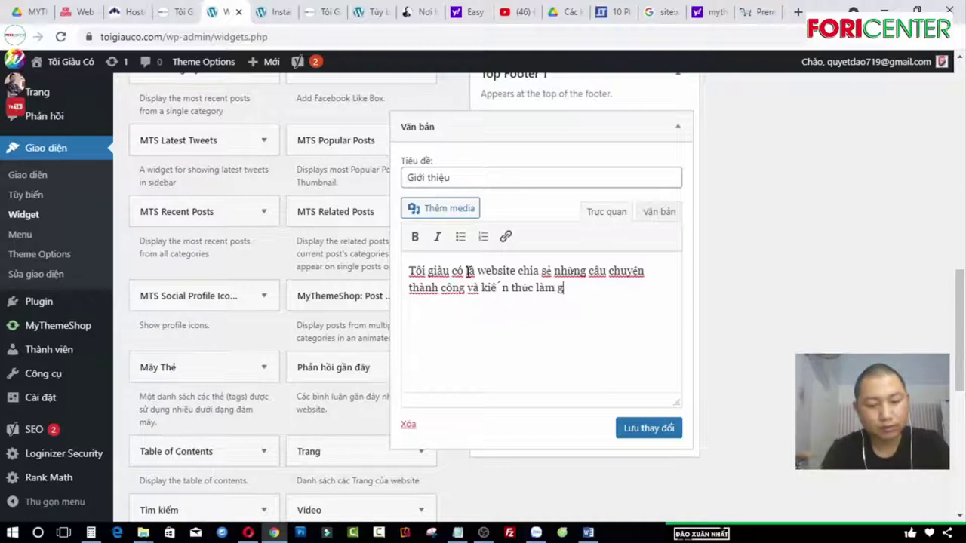
pyautogui.write('uy tín!')
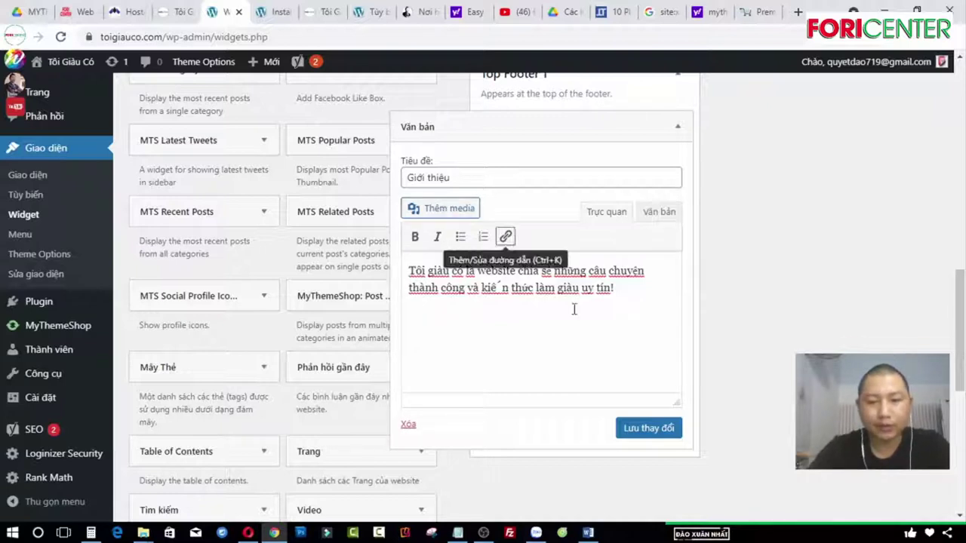
pyautogui.click(640, 438)
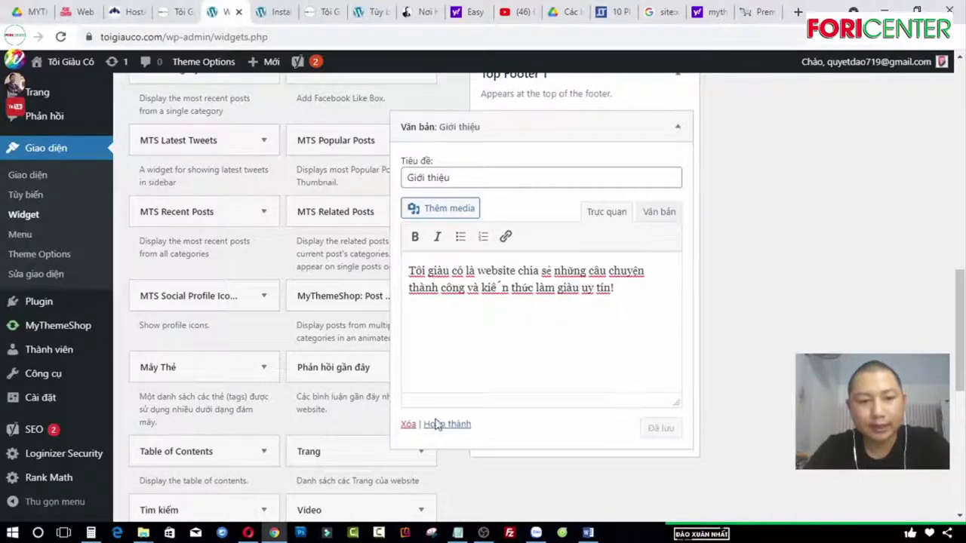
pyautogui.click(438, 424)
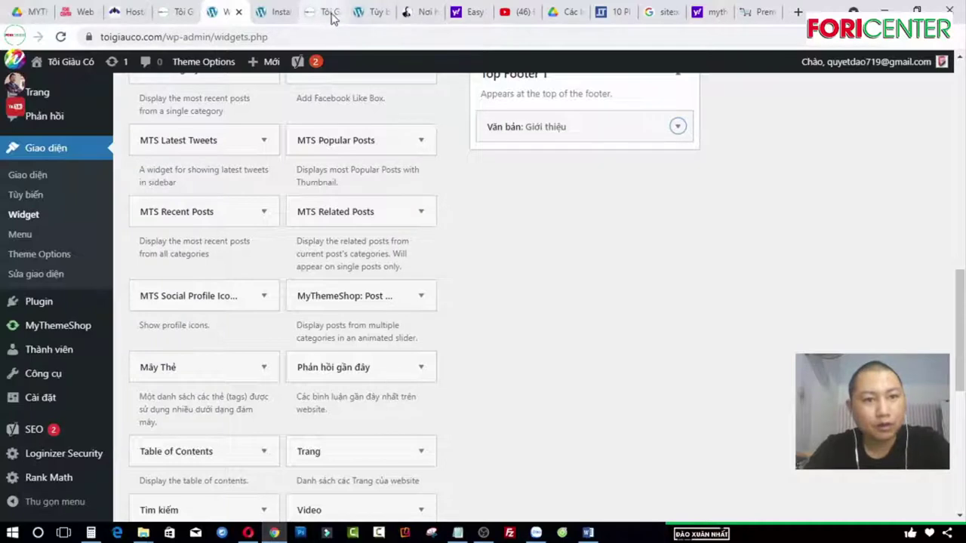
# Reload the toigiauco.com home page and check the Giới thiệu text in its footer
pyautogui.click(330, 15)
pyautogui.rightClick(443, 313)
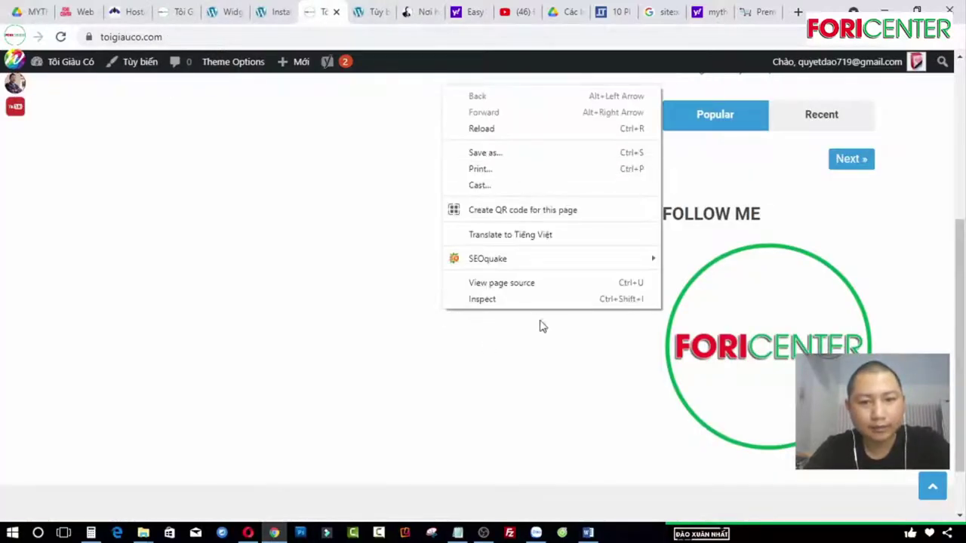
pyautogui.scroll(-1, 536, 355)
pyautogui.rightClick(504, 258)
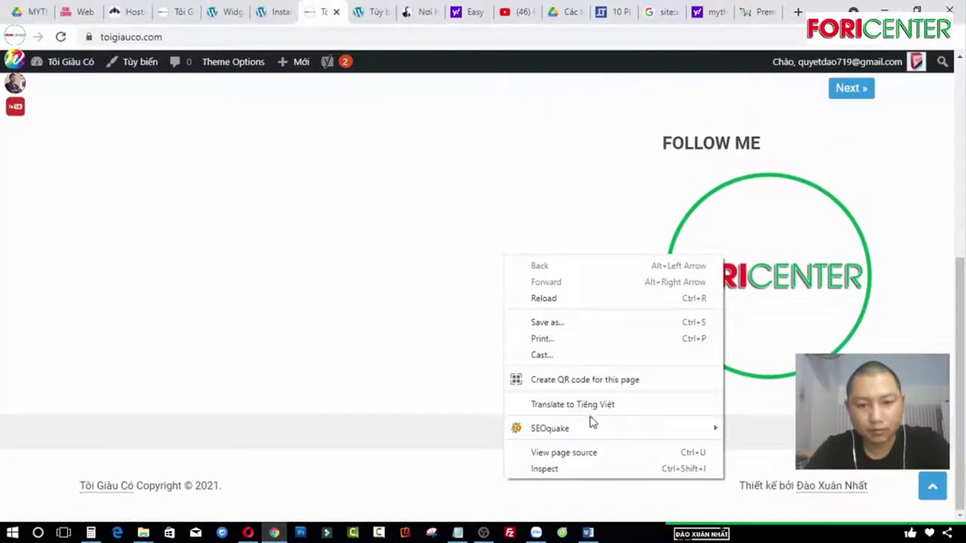
pyautogui.rightClick(467, 406)
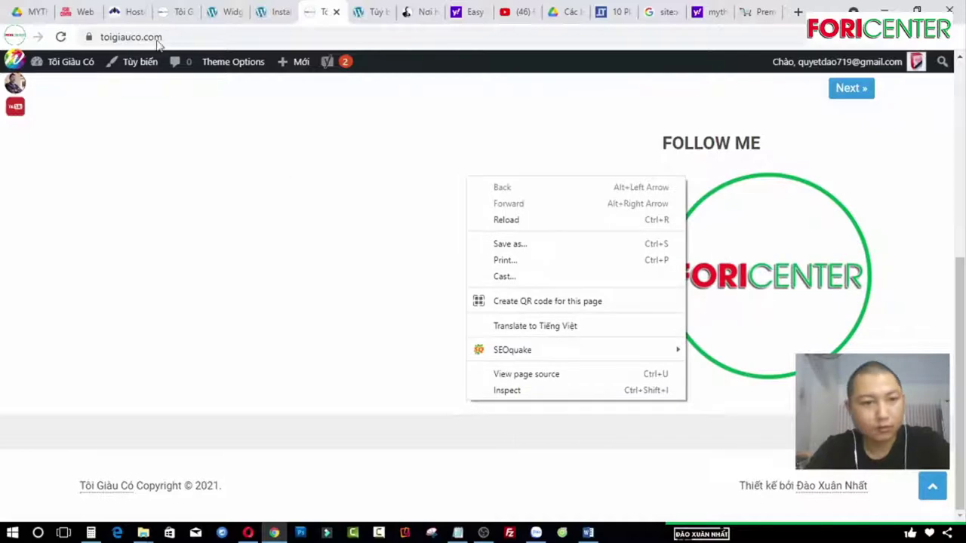
pyautogui.click(569, 220)
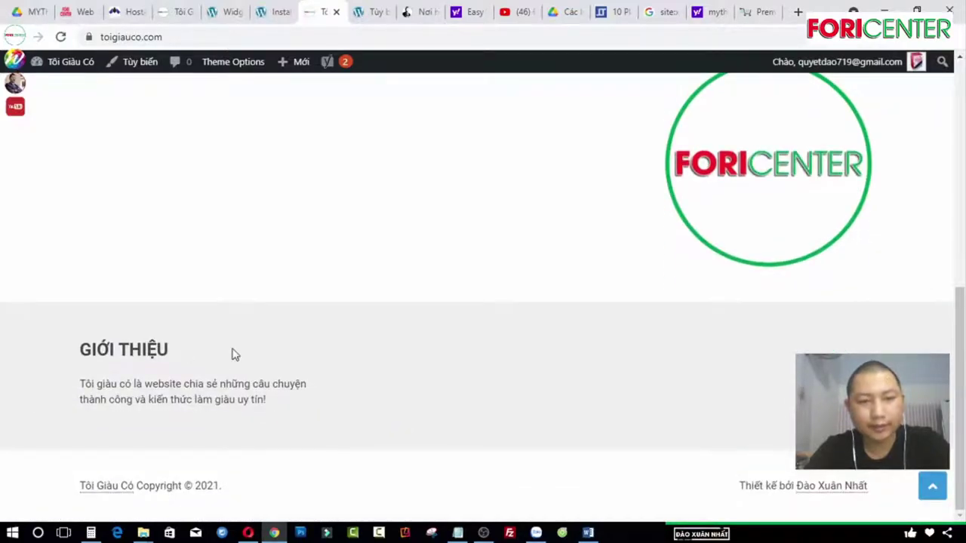
# Return to the Widget page and add a Bài viết mới (recent posts) widget to the Top Footer 2 area
pyautogui.click(229, 13)
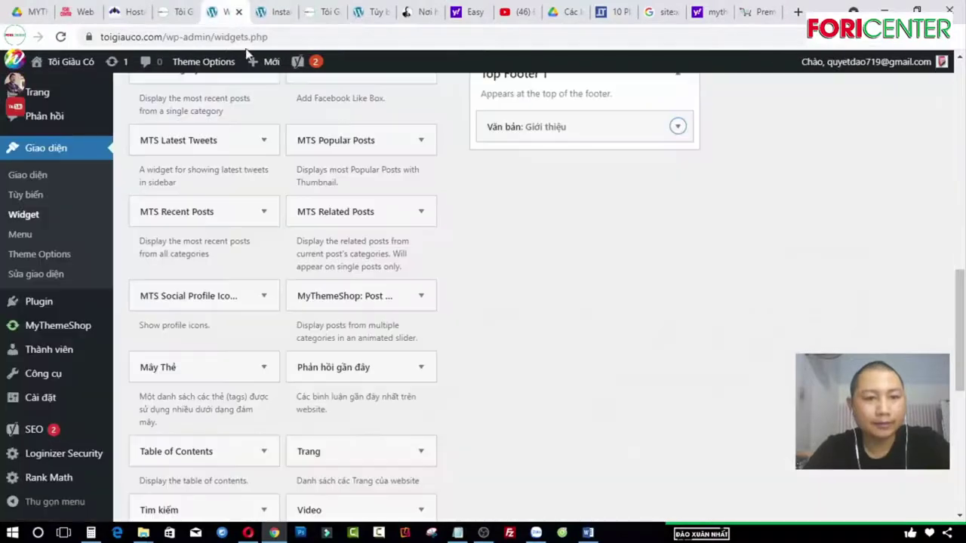
pyautogui.scroll(10, 667, 237)
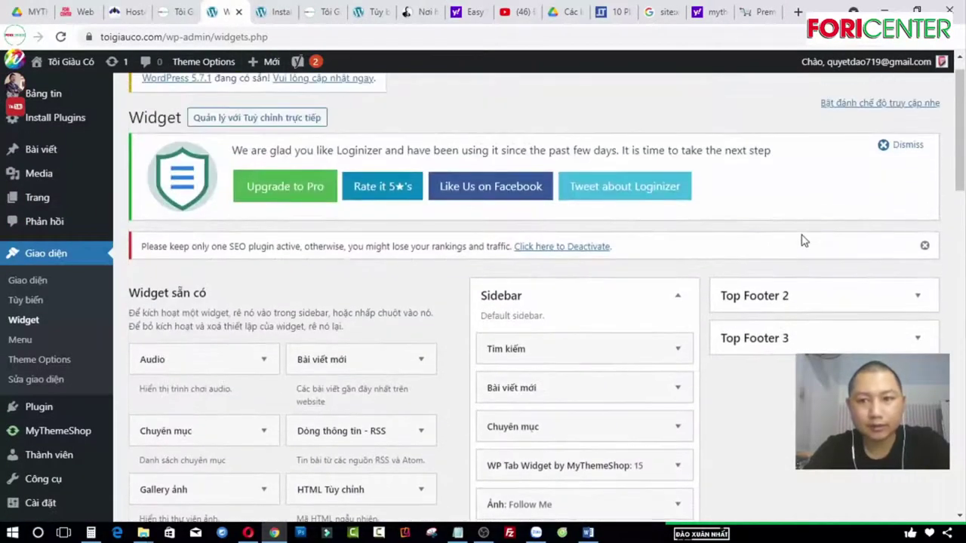
pyautogui.scroll(-3, 802, 240)
pyautogui.scroll(-1, 841, 173)
pyautogui.scroll(3, 440, 224)
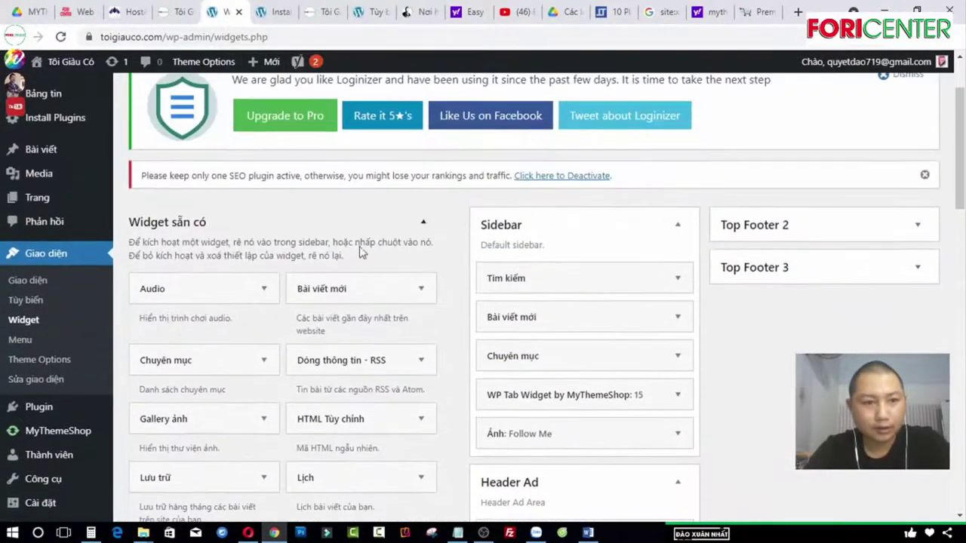
pyautogui.moveTo(333, 310); pyautogui.dragTo(846, 259)
# Title the recent posts widget in Top Footer 2 "Bài viết mới", save it and collapse it
pyautogui.click(816, 326)
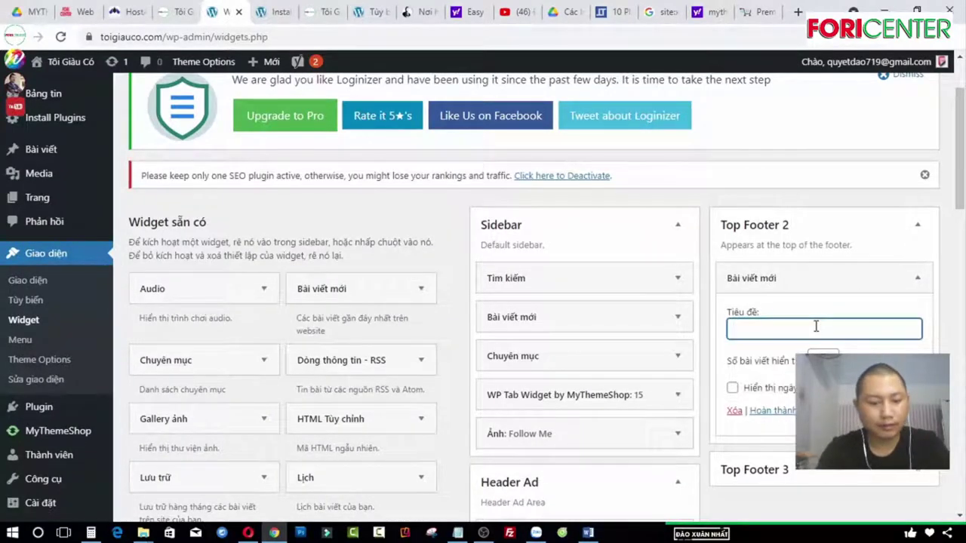
pyautogui.write('Bài viết mới')
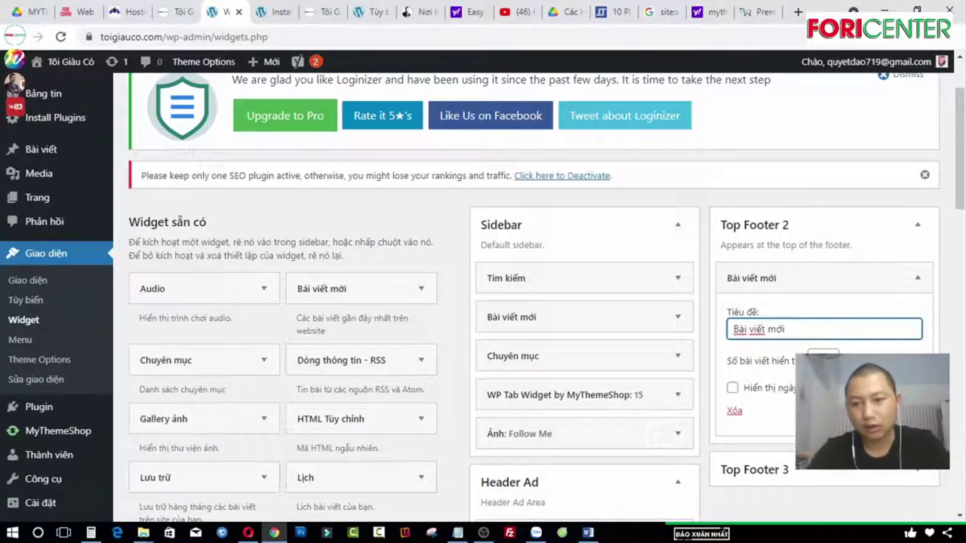
pyautogui.press('Tab')
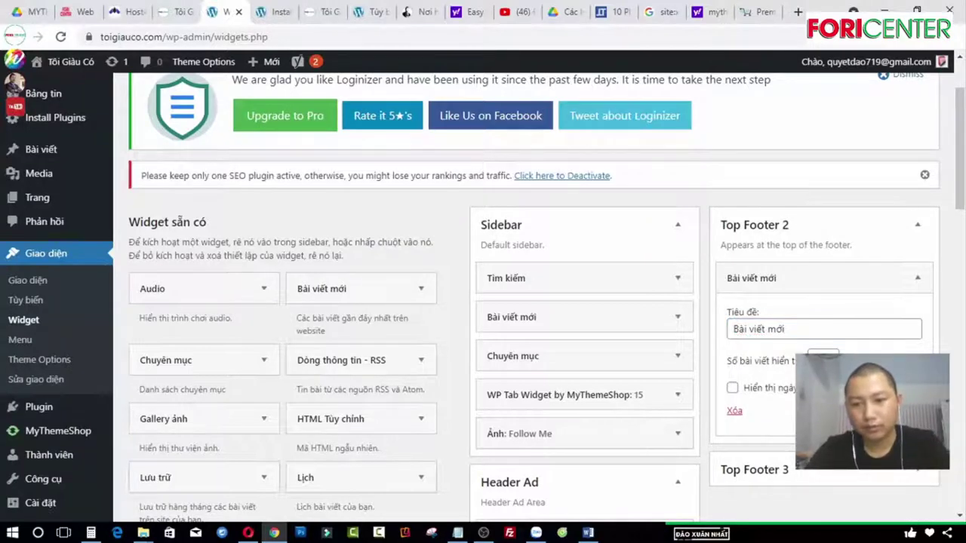
pyautogui.click(902, 410)
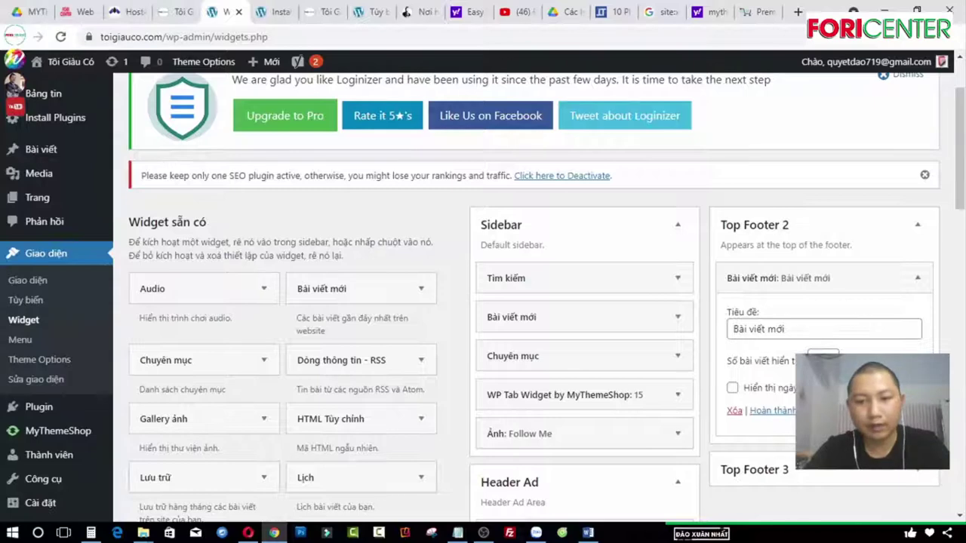
pyautogui.click(785, 412)
# Add a Văn bản (text) widget to the Top Footer 3 area
pyautogui.scroll(-1, 315, 323)
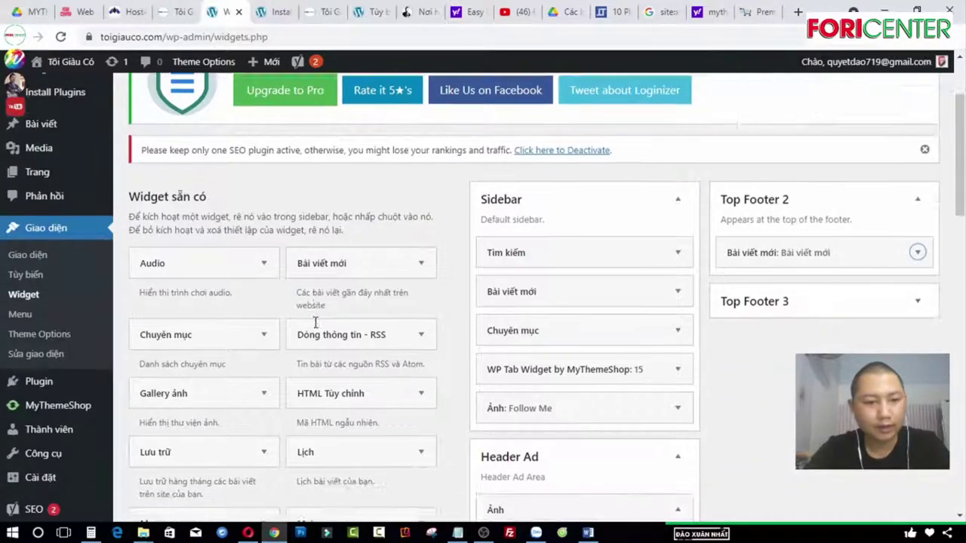
pyautogui.scroll(-12, 316, 322)
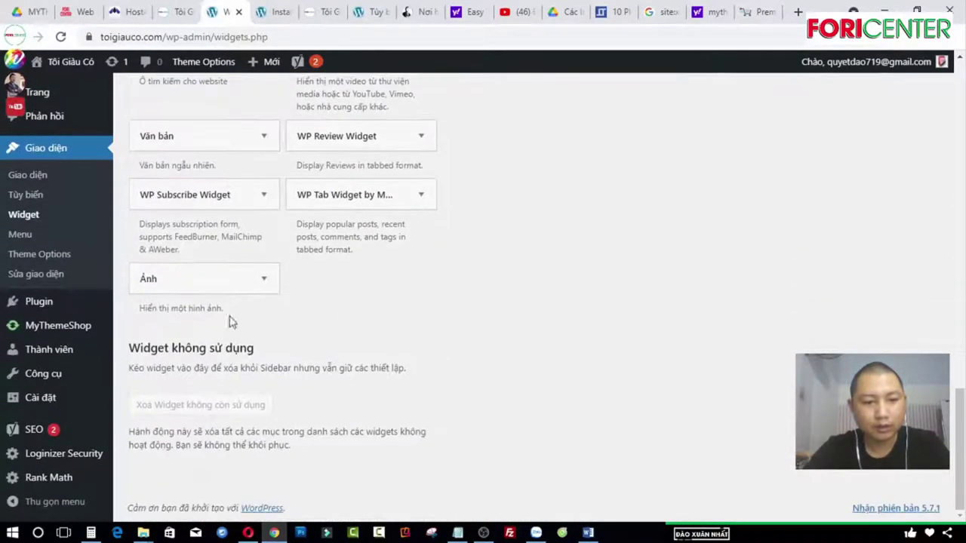
pyautogui.scroll(2, 483, 267)
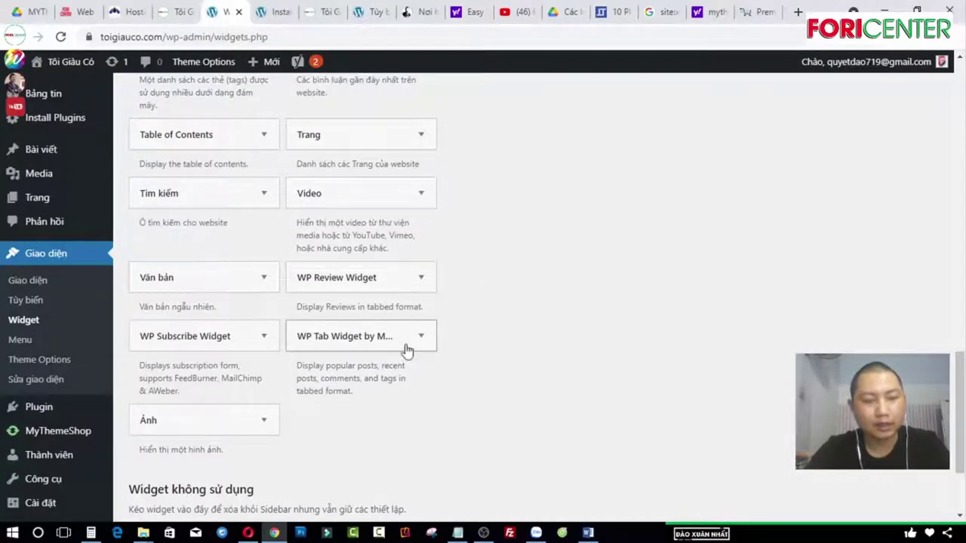
pyautogui.scroll(5, 313, 368)
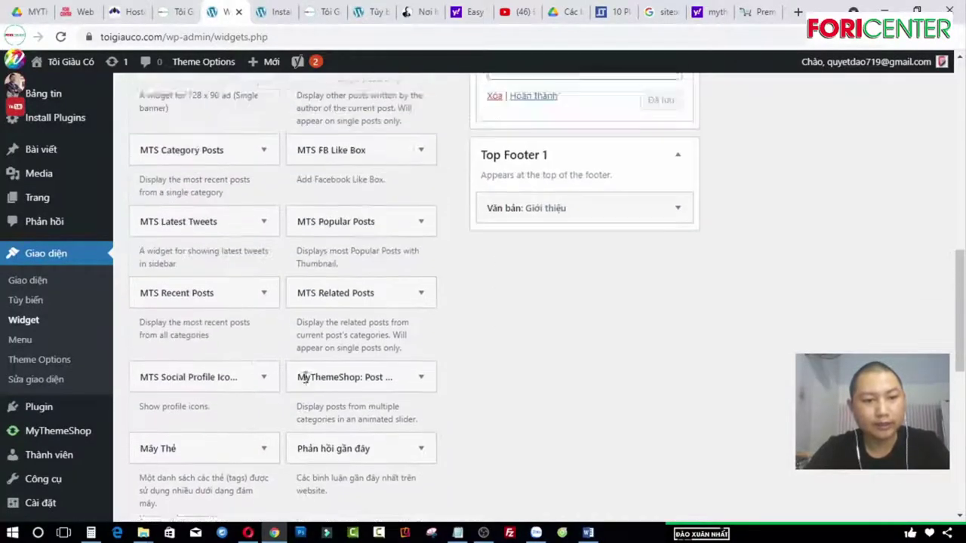
pyautogui.scroll(-5, 313, 379)
pyautogui.moveTo(194, 278); pyautogui.dragTo(819, 339)
pyautogui.scroll(-2, 819, 339)
# Title the text widget in Top Footer 3 "Theo dõi chúng tôi trên Facebook"
pyautogui.click(716, 216)
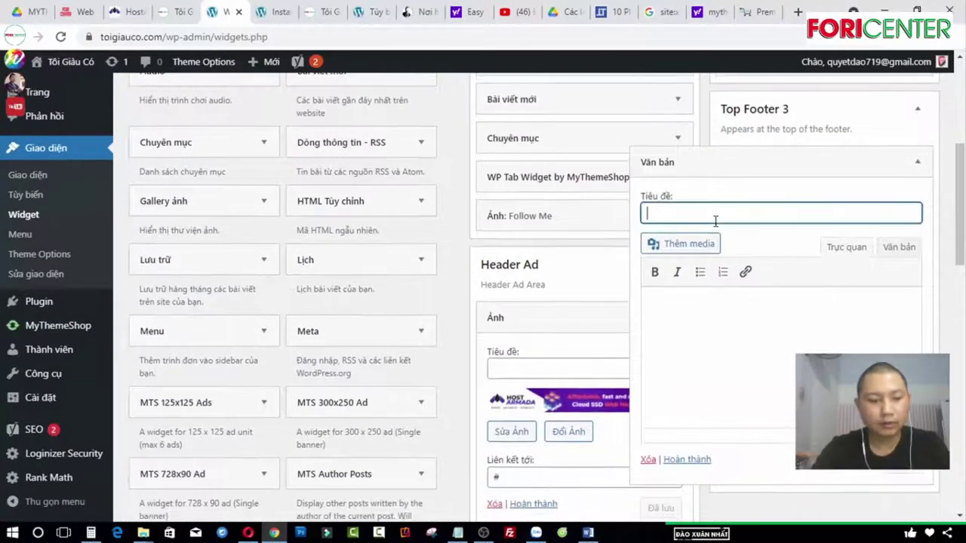
pyautogui.write('Theo ')
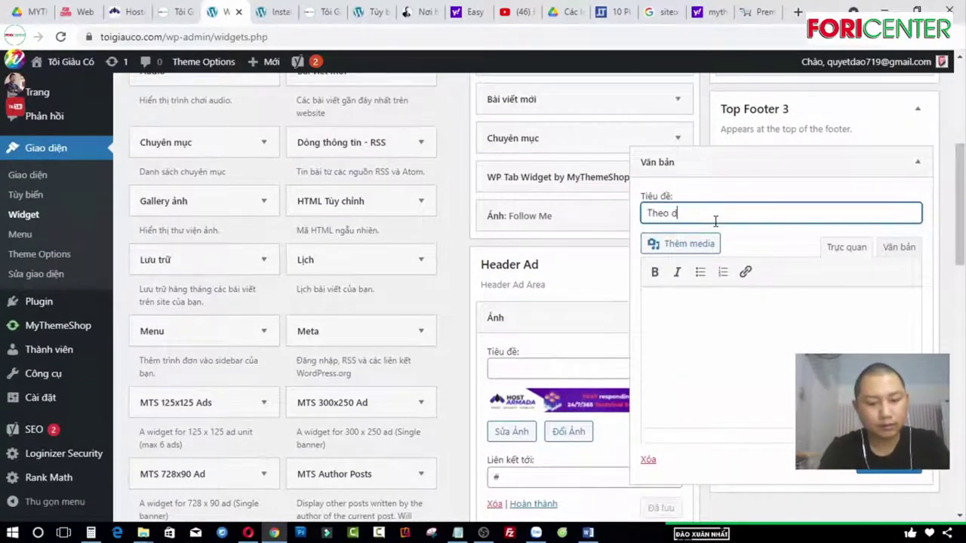
pyautogui.write('doix ')
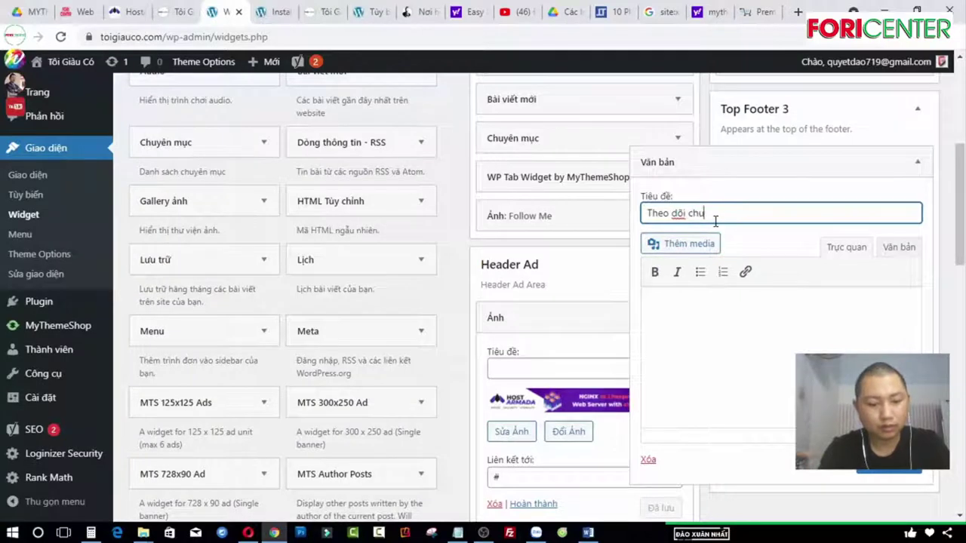
pyautogui.write('chúng tôi t')
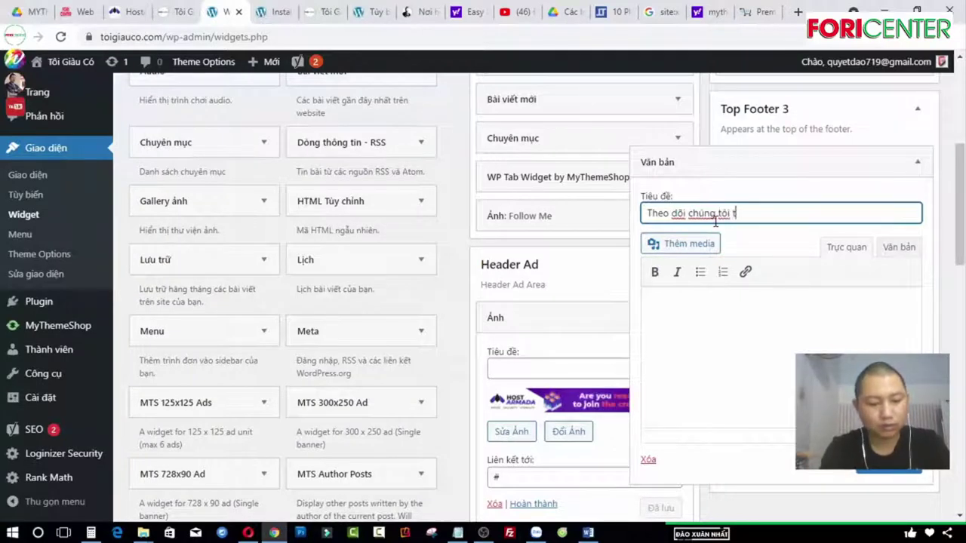
pyautogui.write('rên Face')
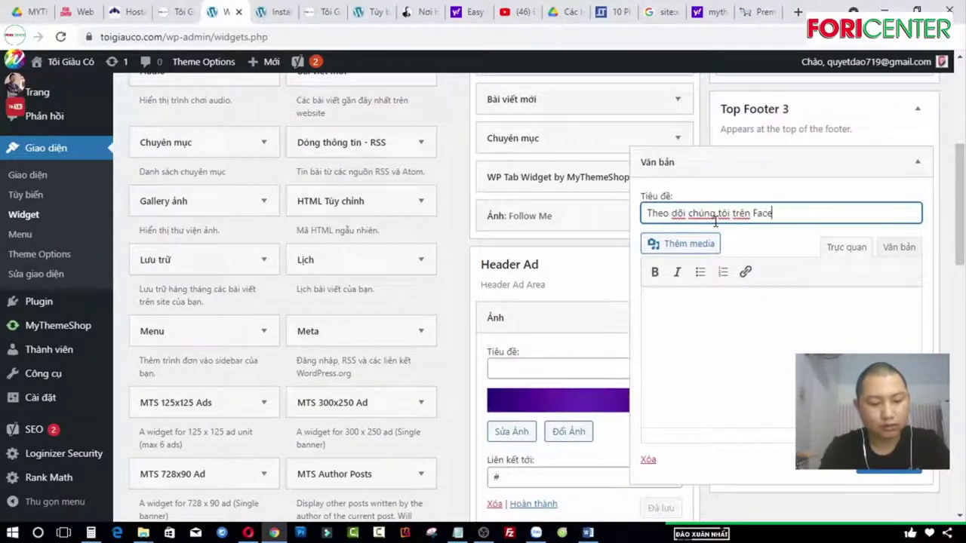
pyautogui.write('book')
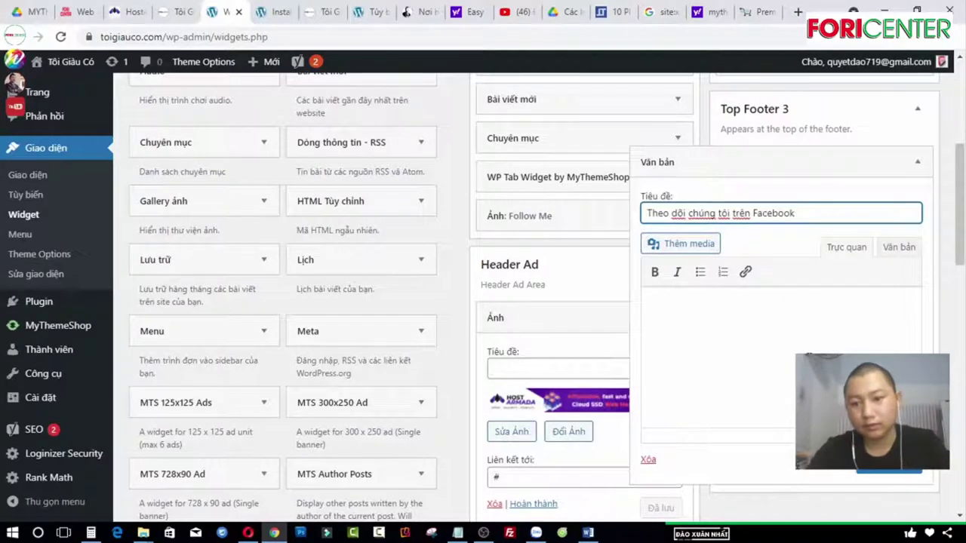
# Switch to the open xuannhat.net site and search it for "fanpage"
pyautogui.click(798, 12)
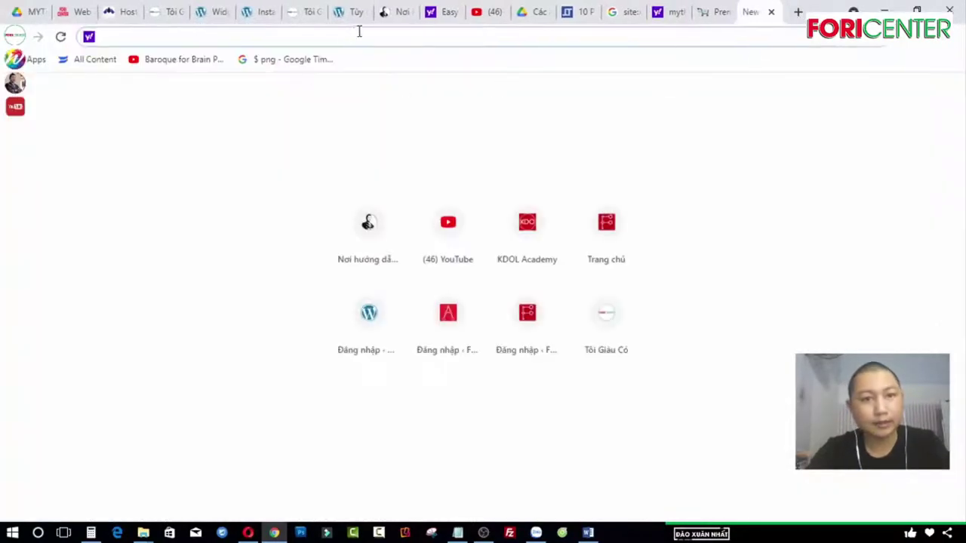
pyautogui.click(398, 13)
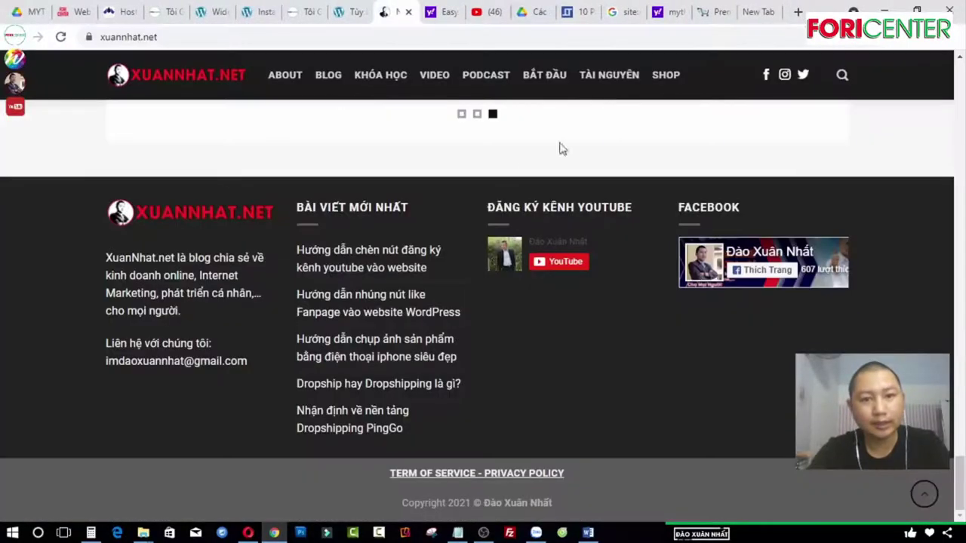
pyautogui.click(841, 77)
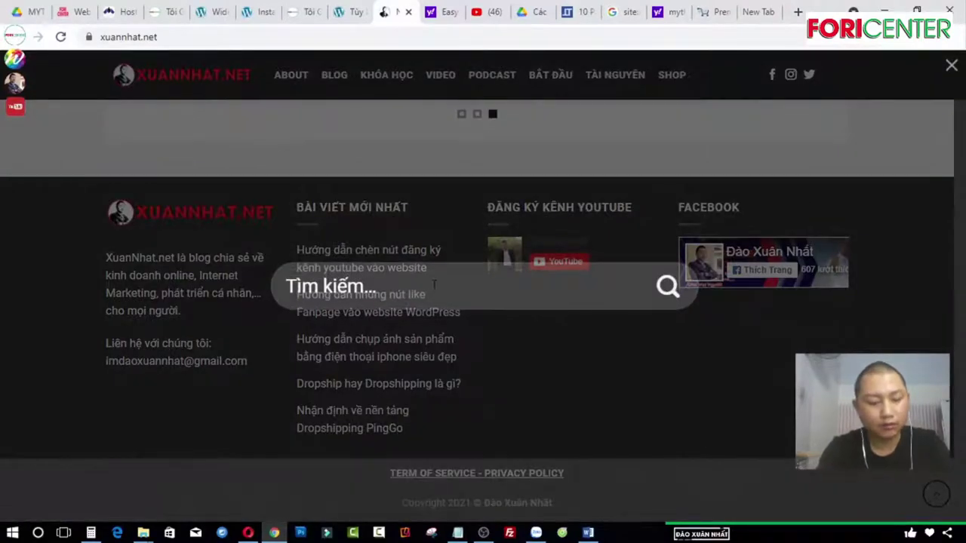
pyautogui.write('fanpage')
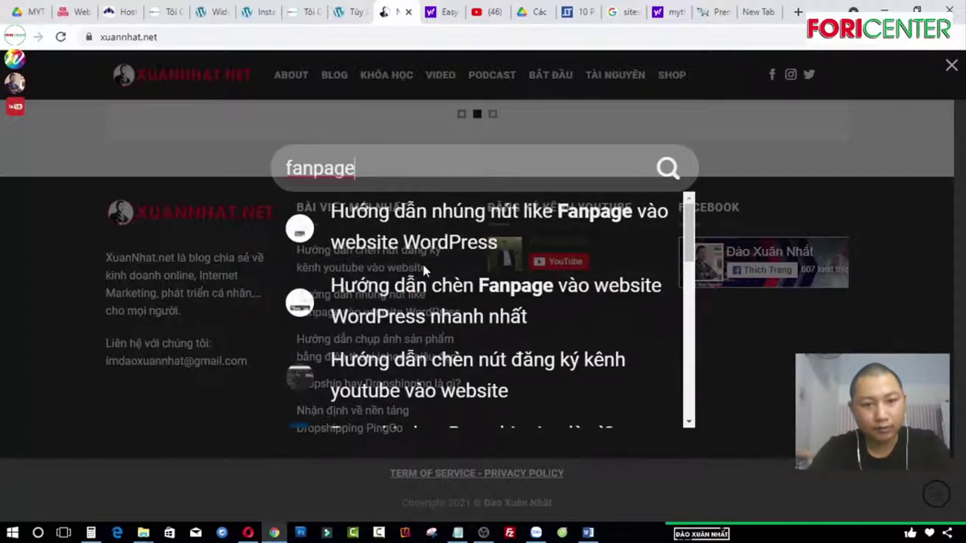
# Open the article "Hướng dẫn chèn Fanpage vào website WordPress nhanh nhất" and follow its link to Facebook's Page Plugin page
pyautogui.click(502, 290)
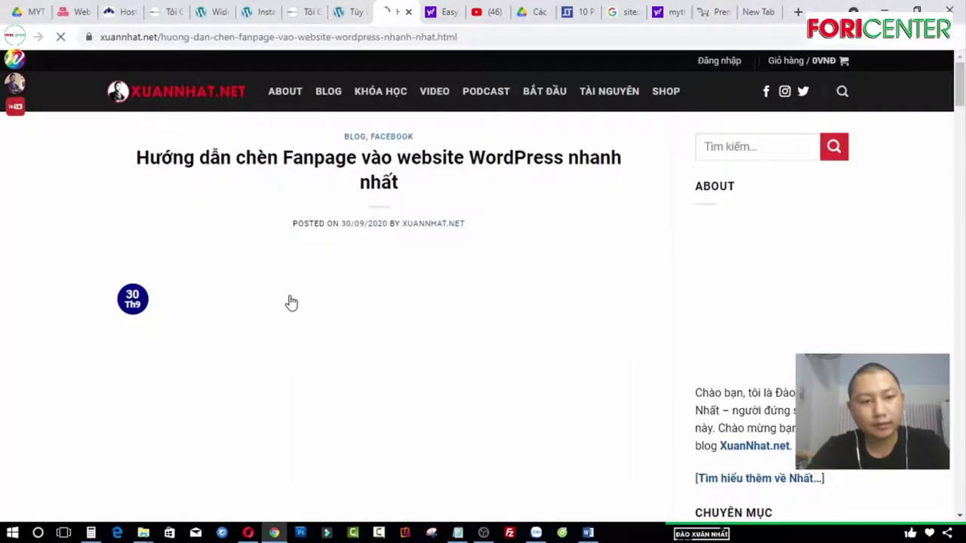
pyautogui.scroll(-6, 292, 303)
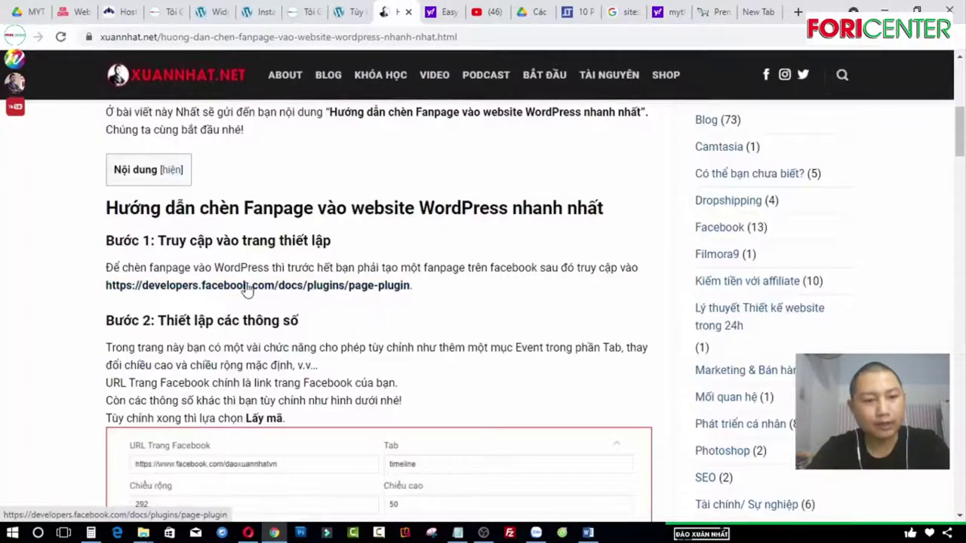
pyautogui.click(282, 293)
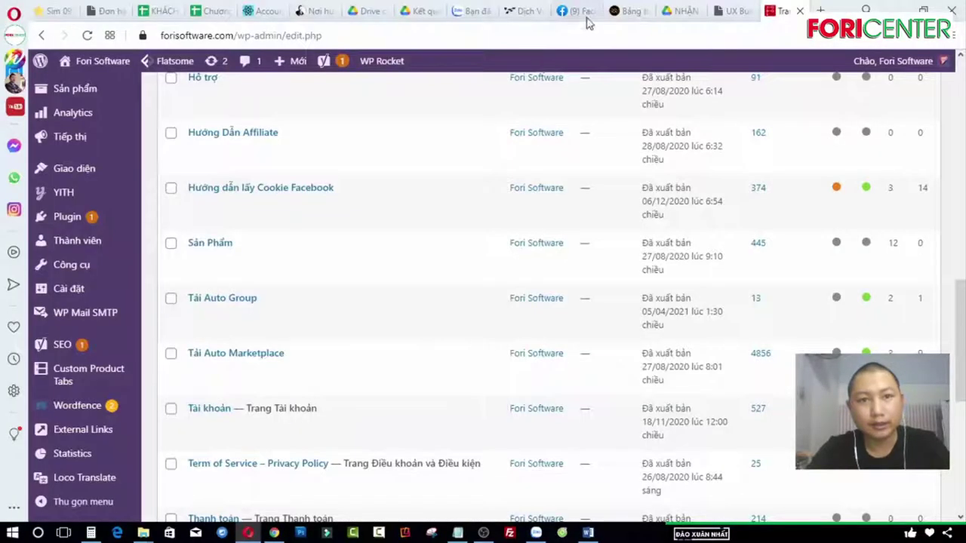
# Switch to Facebook in the Opera browser and search for the fanpage by its owner's full name
pyautogui.click(585, 15)
pyautogui.click(178, 69)
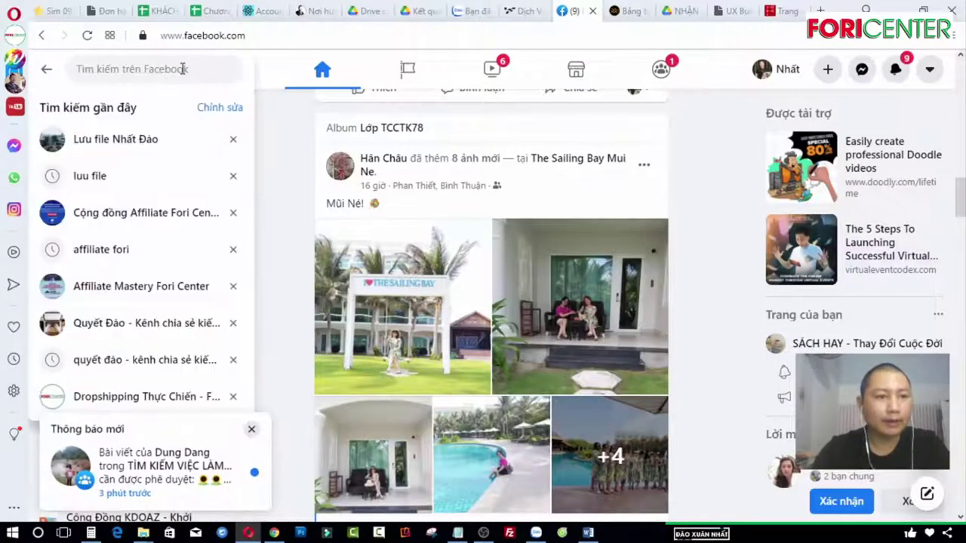
pyautogui.write('đa')
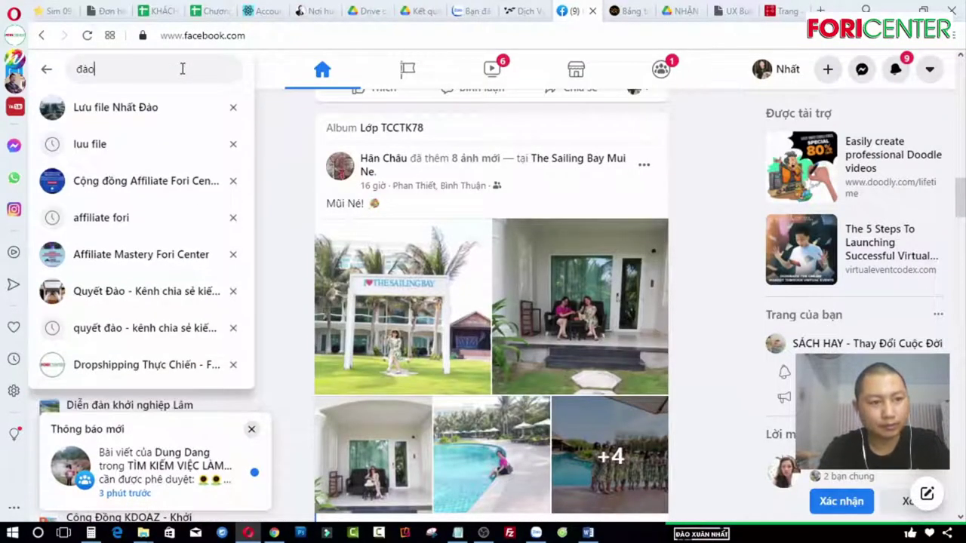
pyautogui.write('o xuân n')
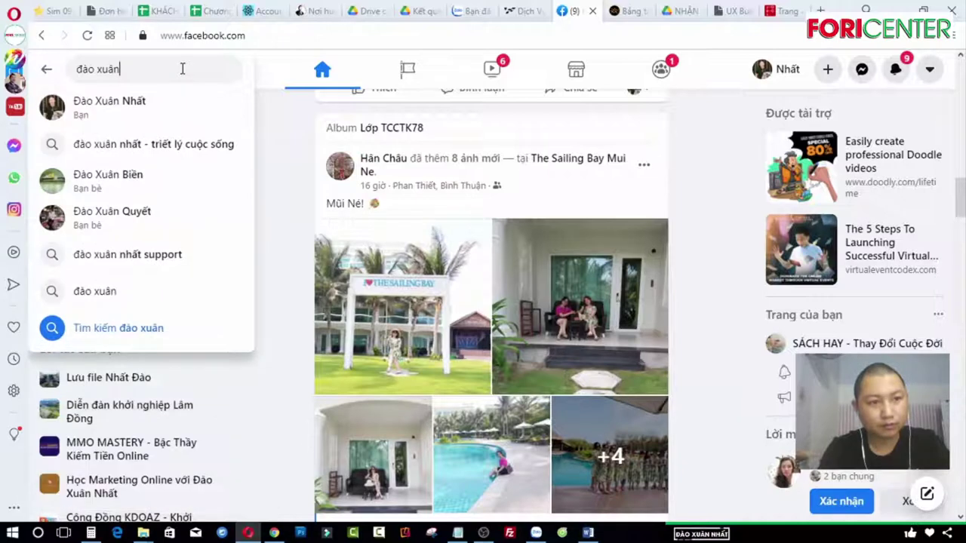
pyautogui.write('hất')
pyautogui.press('Return')
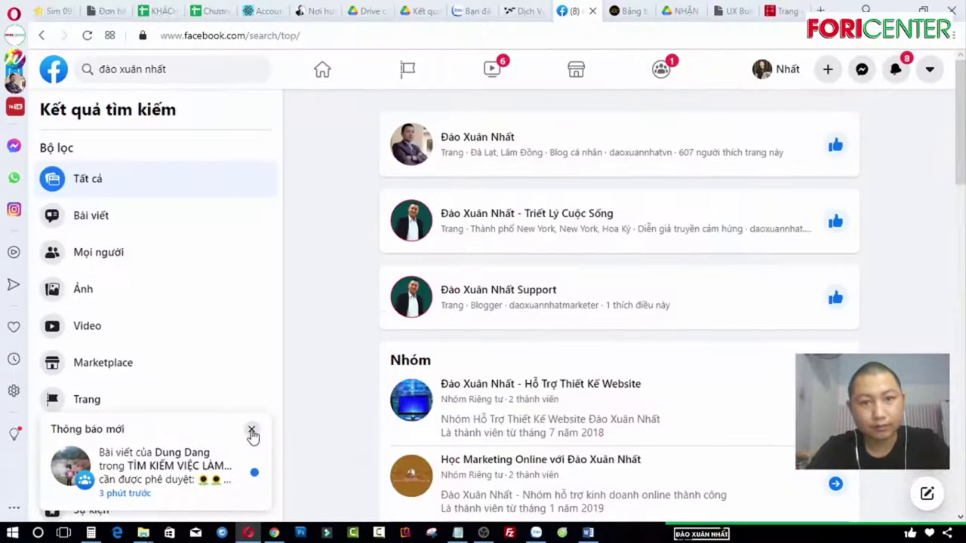
# Open the personal blog fanpage that heads the search results and copy its web address
pyautogui.click(468, 142)
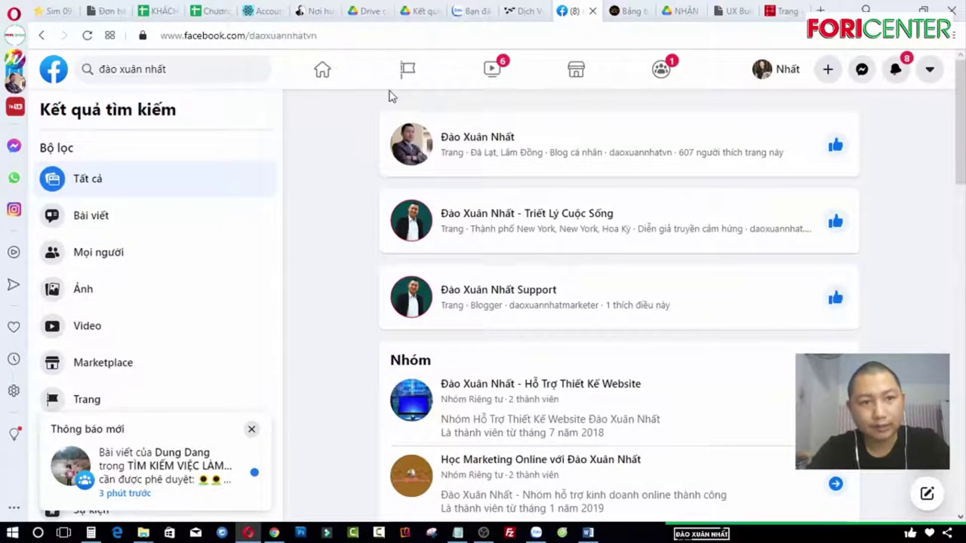
pyautogui.click(271, 37)
pyautogui.rightClick(272, 36)
pyautogui.click(335, 99)
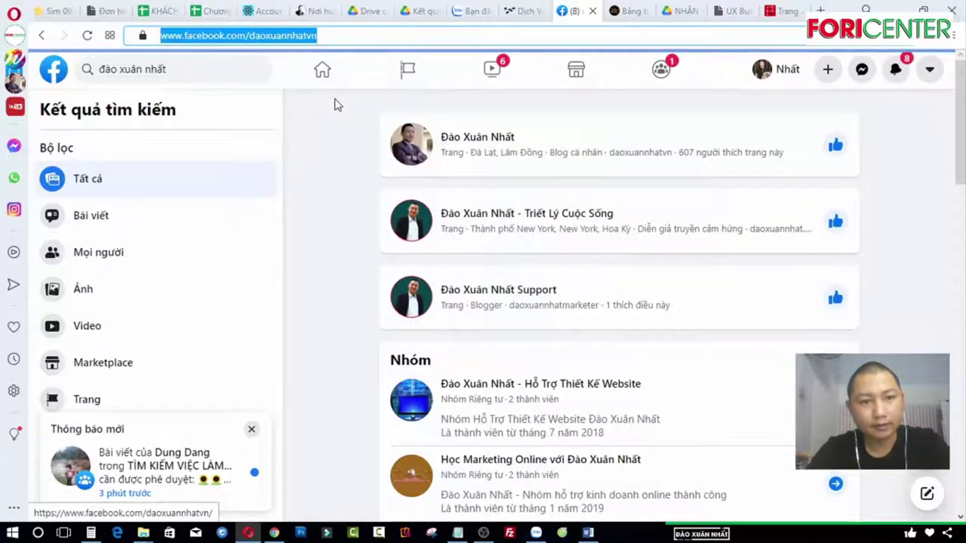
# Return to the Page Plugin page in Chrome and replace the Facebook Page URL with the copied fanpage address
pyautogui.moveTo(263, 537)
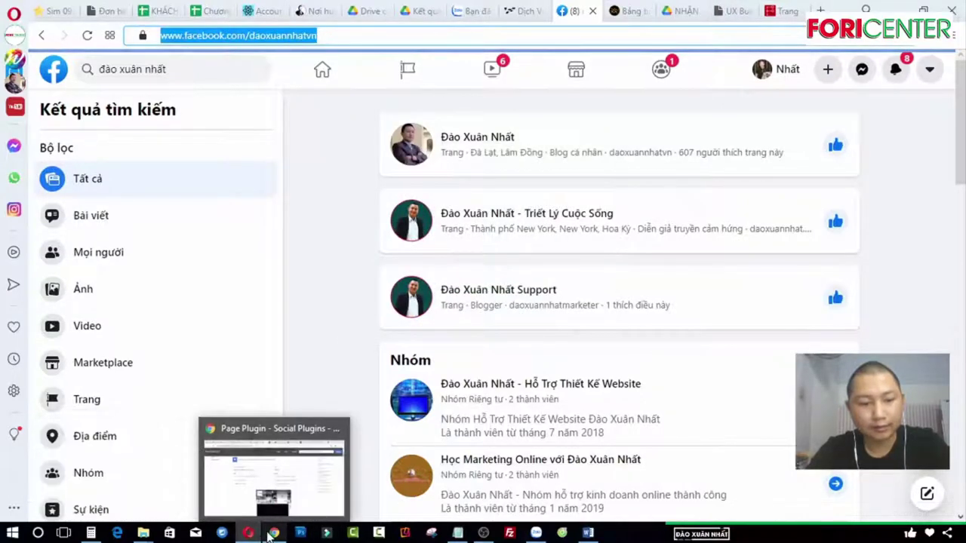
pyautogui.click(283, 504)
pyautogui.moveTo(373, 197); pyautogui.dragTo(3, 210)
pyautogui.hotkey('ctrl', 'v')
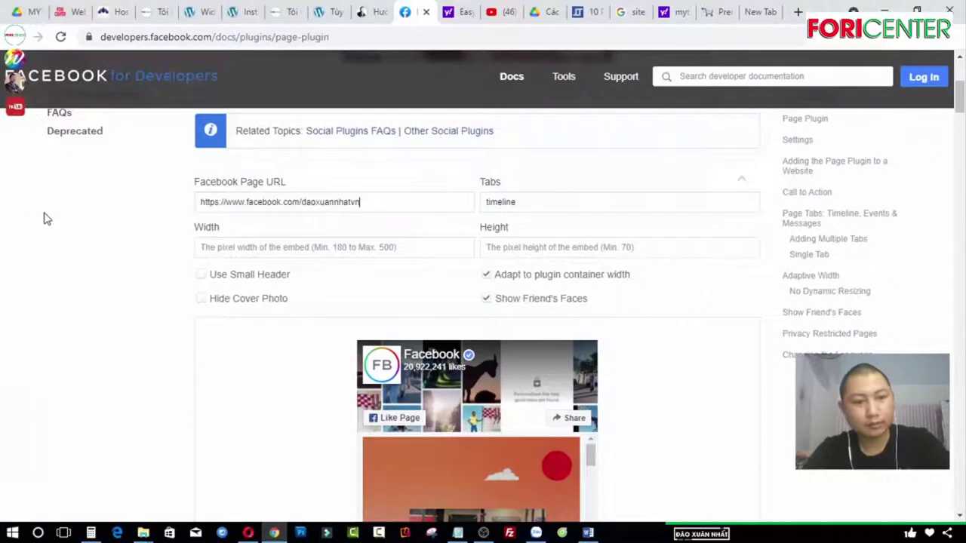
# Set the plugin's width to 292 and height to 50, and enable Use Small Header
pyautogui.click(270, 245)
pyautogui.write('292')
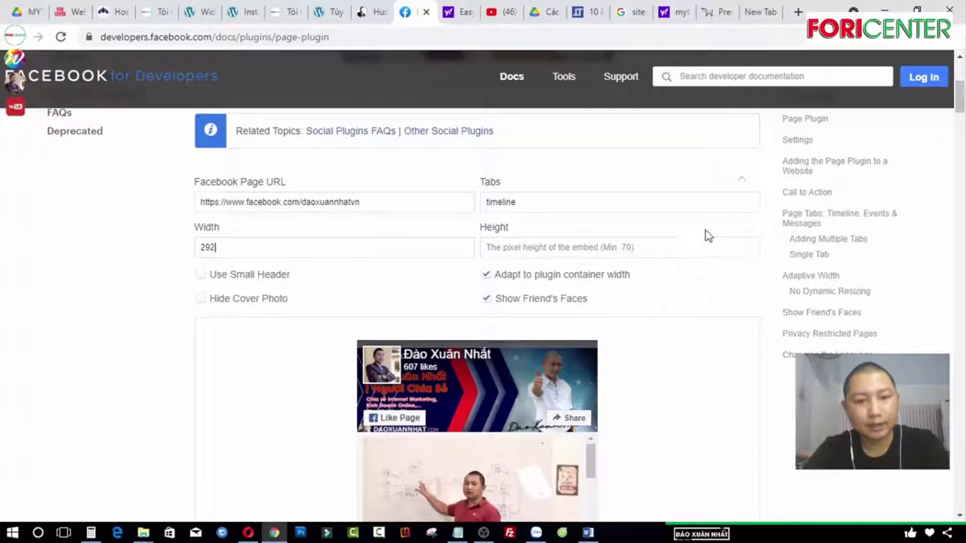
pyautogui.click(610, 252)
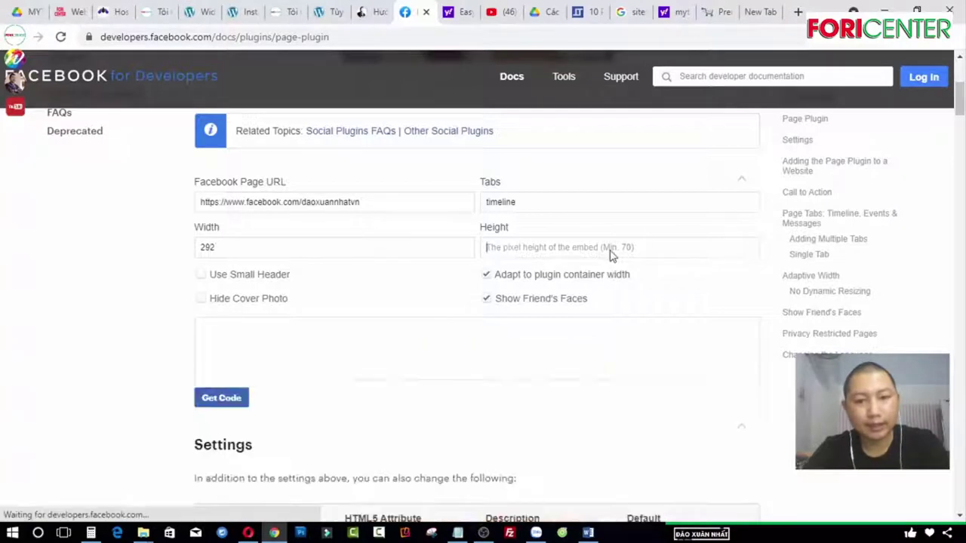
pyautogui.write('50')
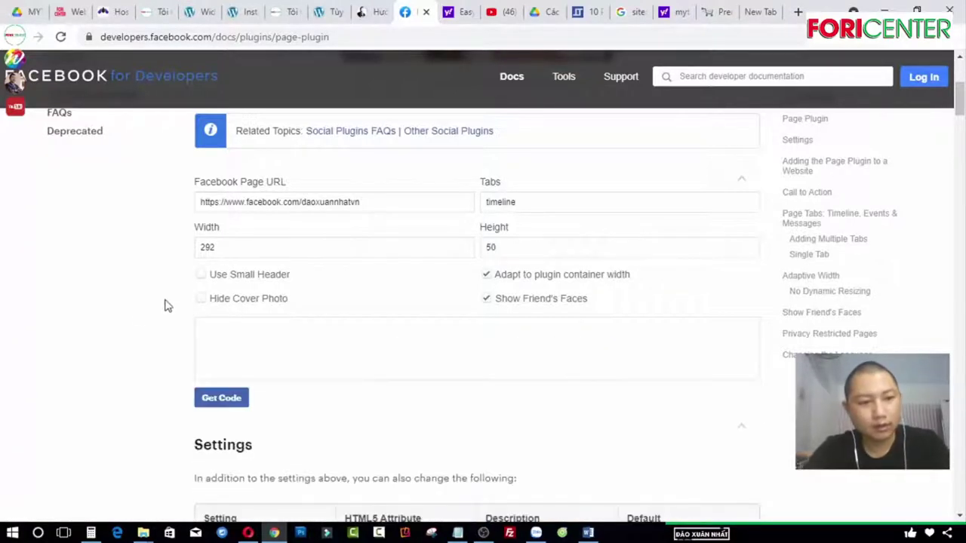
pyautogui.scroll(-2, 234, 291)
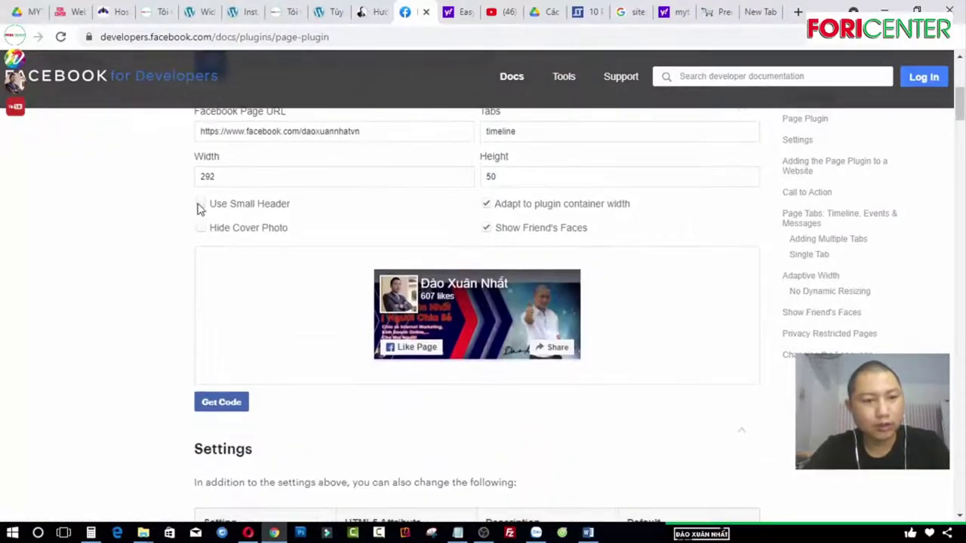
pyautogui.click(201, 205)
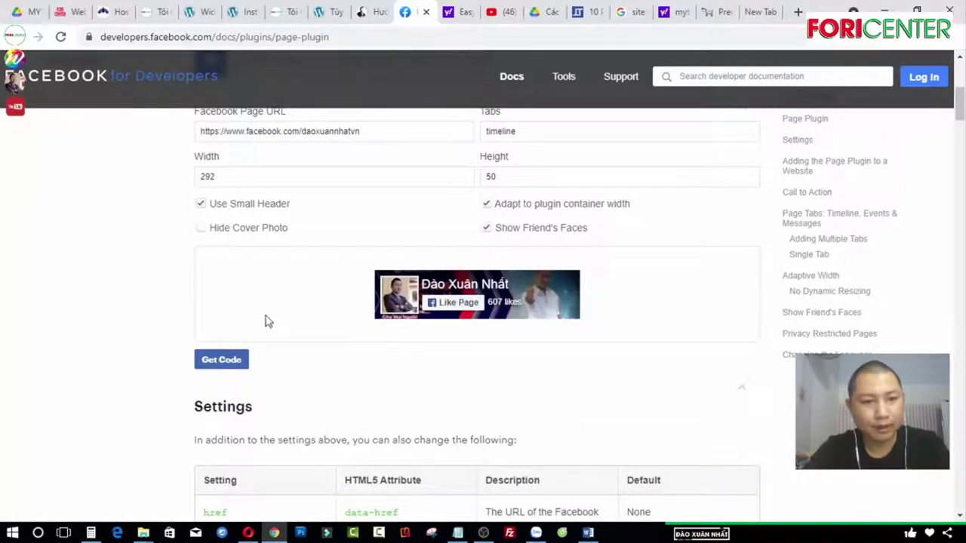
# Generate the plugin's embed code and copy its IFrame version
pyautogui.click(218, 360)
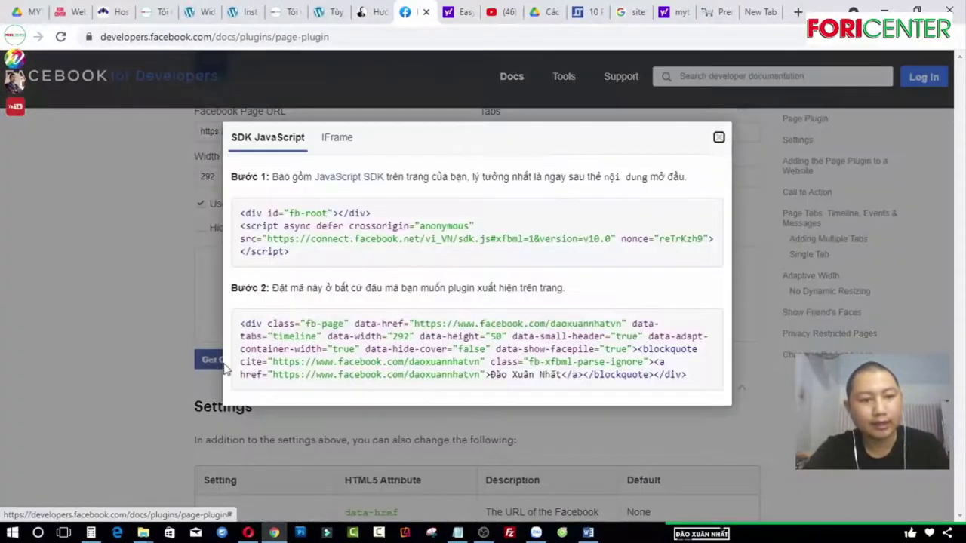
pyautogui.click(719, 138)
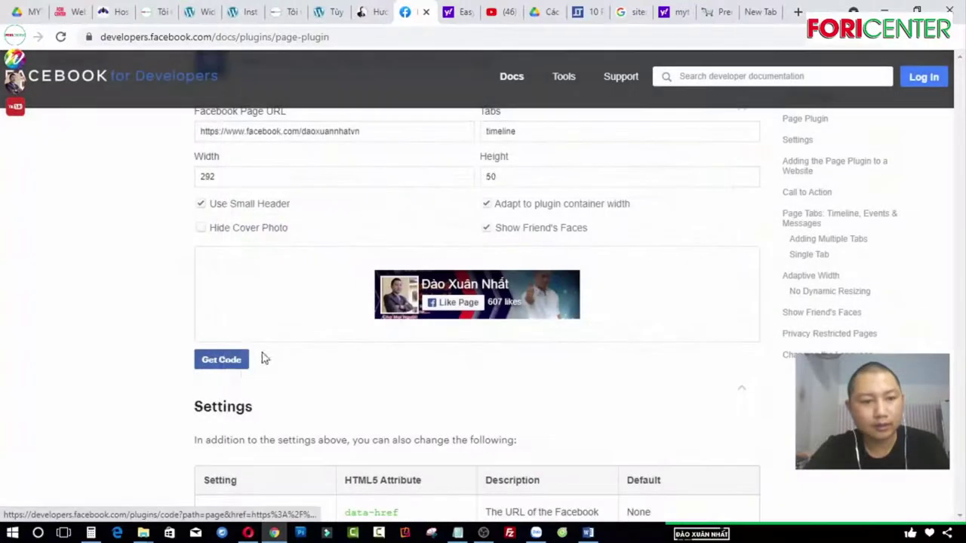
pyautogui.click(221, 359)
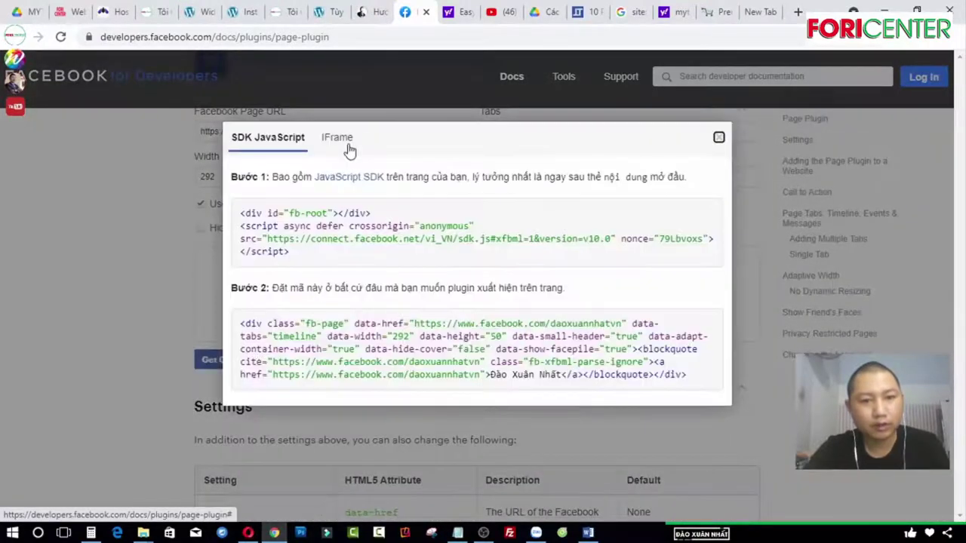
pyautogui.click(338, 139)
pyautogui.click(342, 226)
pyautogui.rightClick(349, 230)
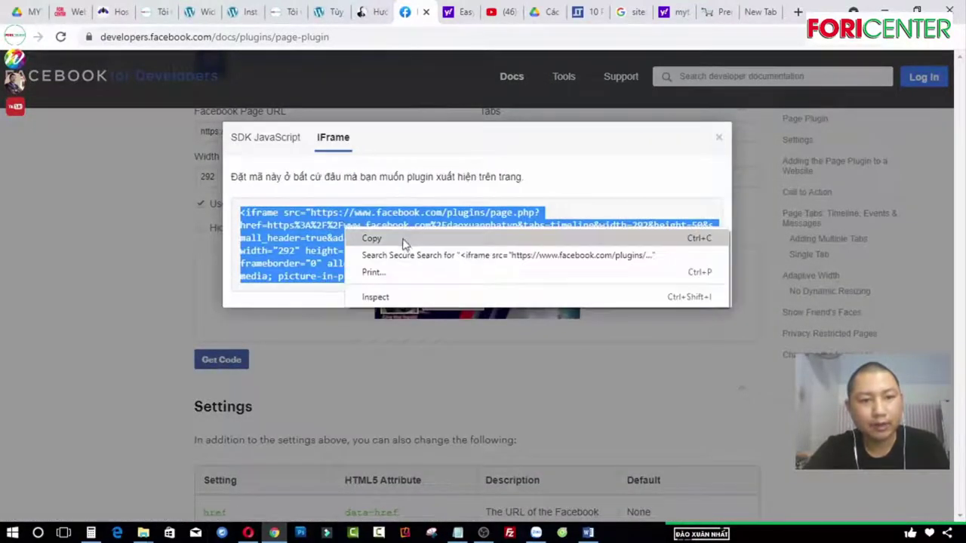
pyautogui.click(403, 242)
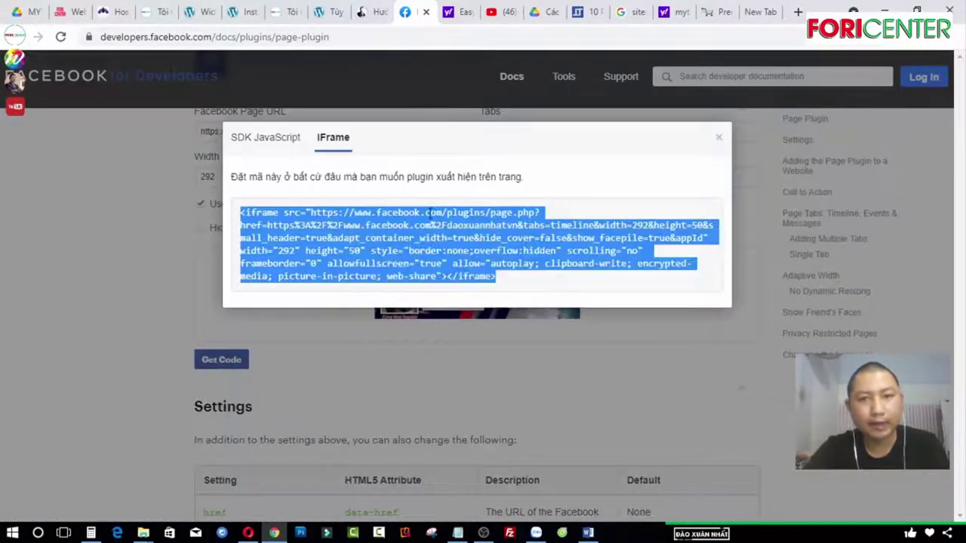
# Return to the site's Widgets page, paste the copied iframe code as HTML into the Top Footer 3 text widget, save it, and collapse it
pyautogui.click(328, 12)
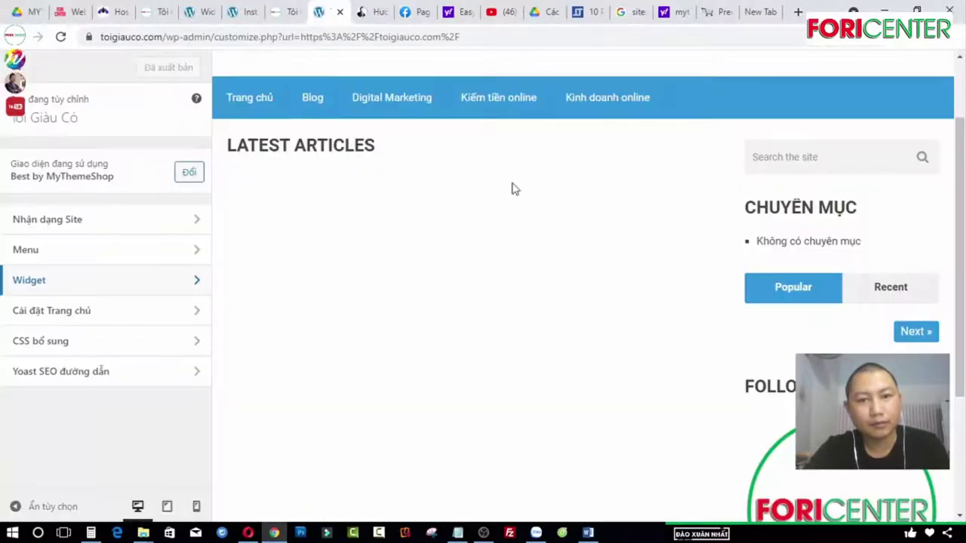
pyautogui.click(216, 15)
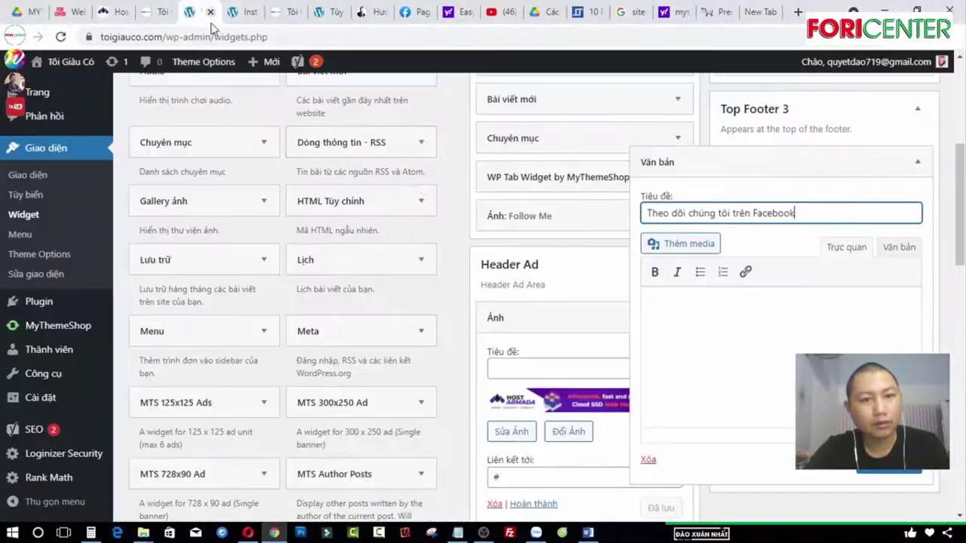
pyautogui.click(899, 249)
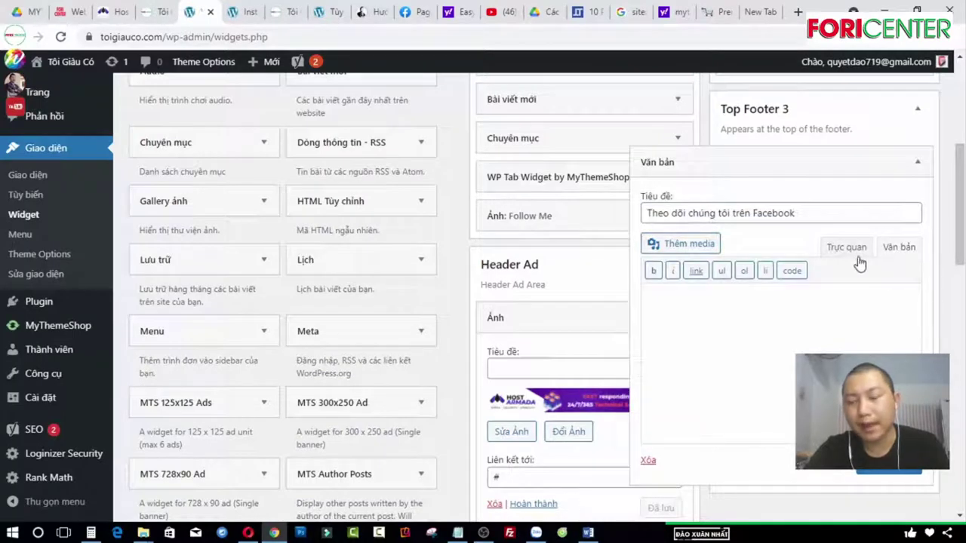
pyautogui.click(752, 303)
pyautogui.hotkey('ctrl', 'v')
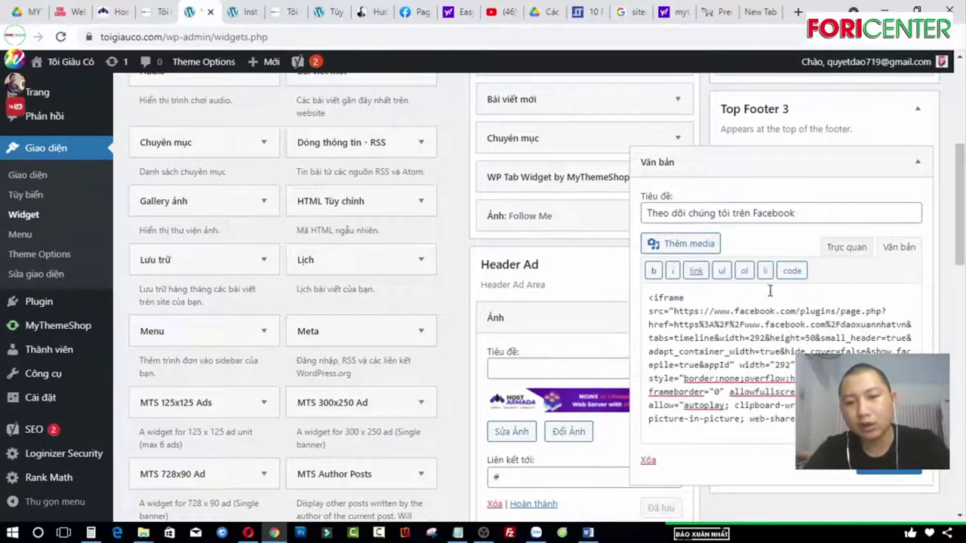
pyautogui.click(889, 462)
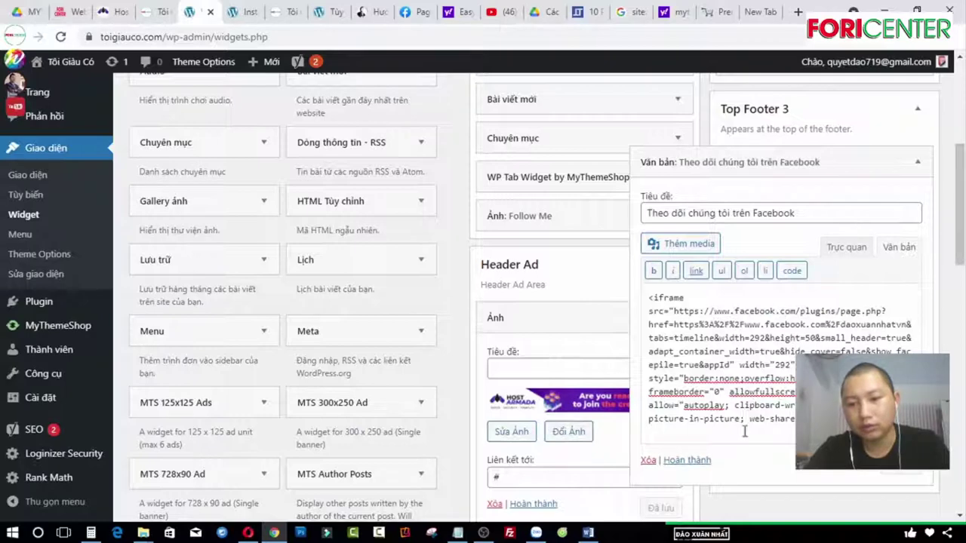
pyautogui.click(688, 460)
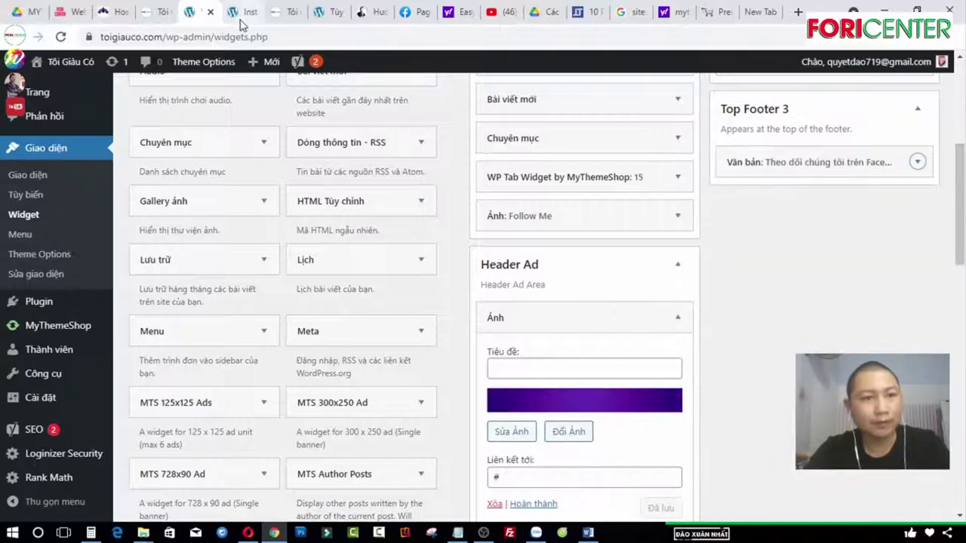
# Reload the toigiauco.com homepage and check the Facebook box in the footer
pyautogui.click(278, 12)
pyautogui.rightClick(423, 215)
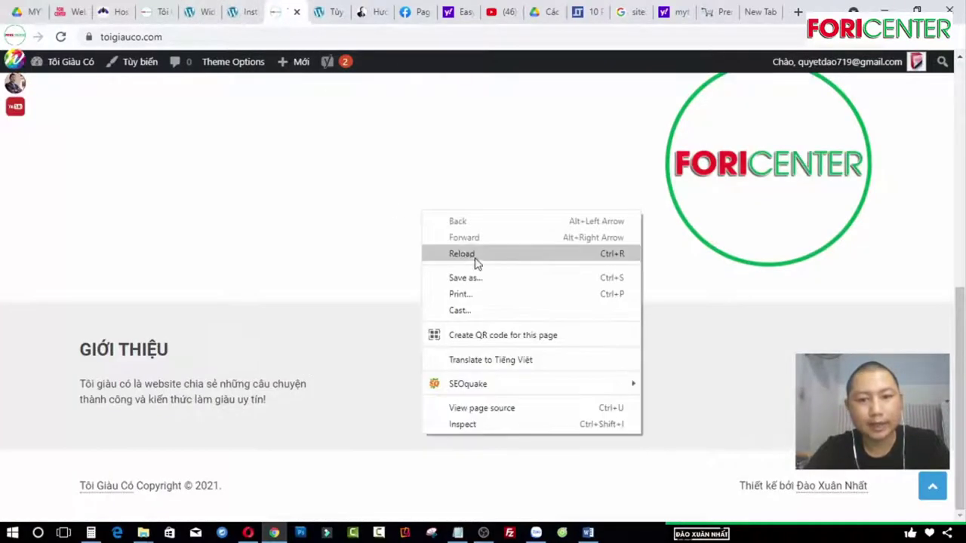
pyautogui.click(519, 255)
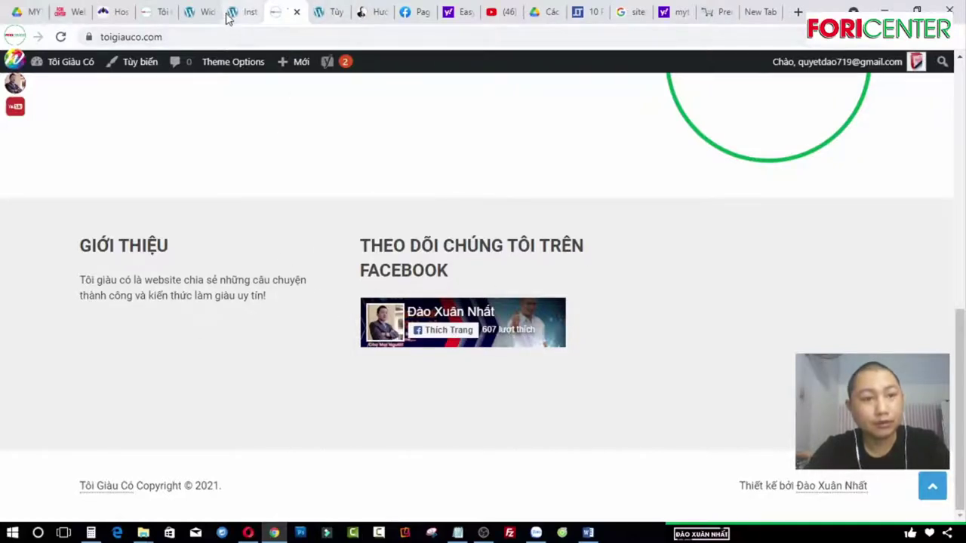
# In the Footer section of the Theme Options, set the footer background color to #0f0f0f and save the changes
pyautogui.click(202, 12)
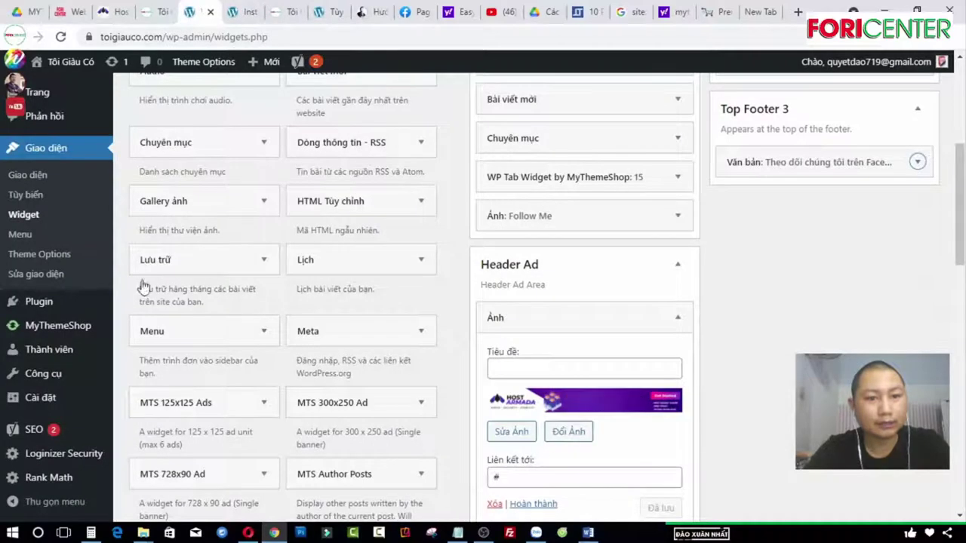
pyautogui.click(43, 261)
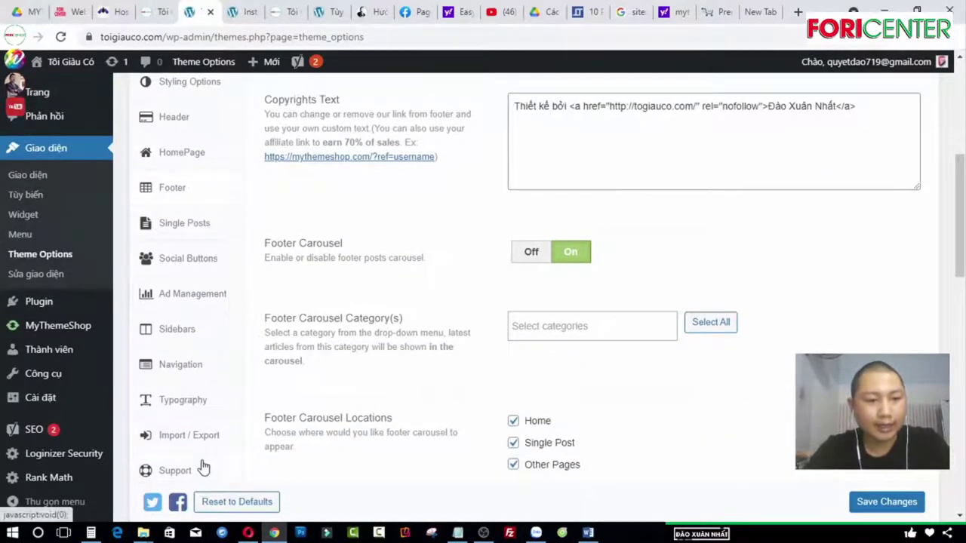
pyautogui.scroll(-1, 203, 468)
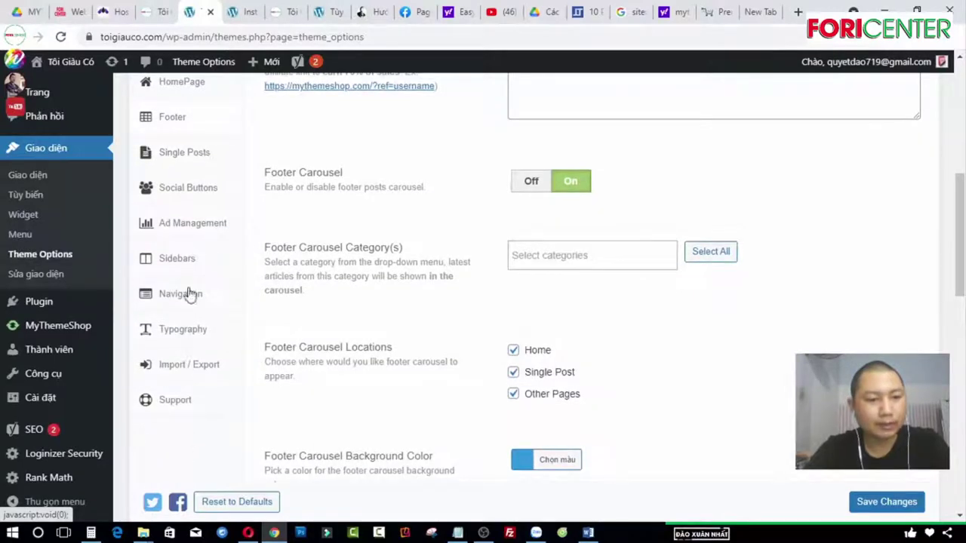
pyautogui.scroll(-8, 566, 258)
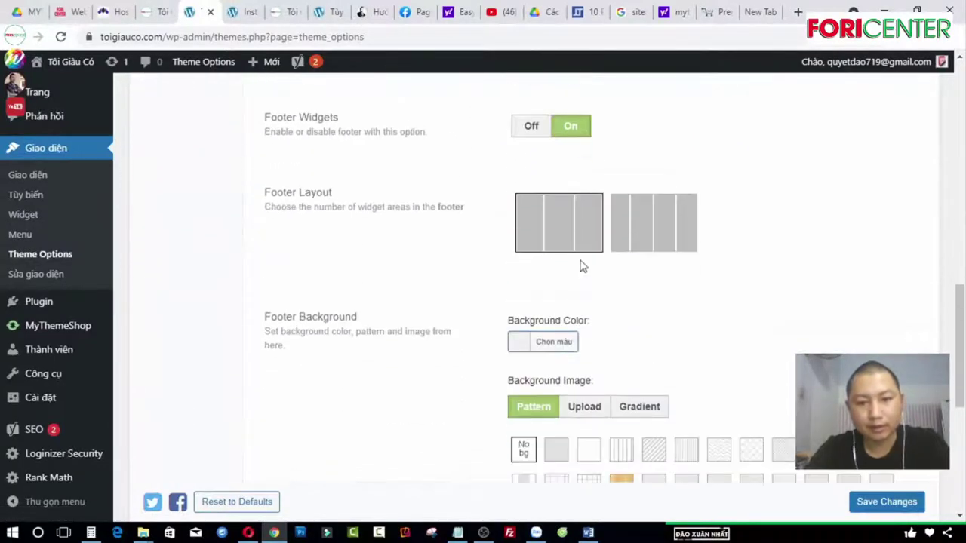
pyautogui.scroll(-1, 588, 266)
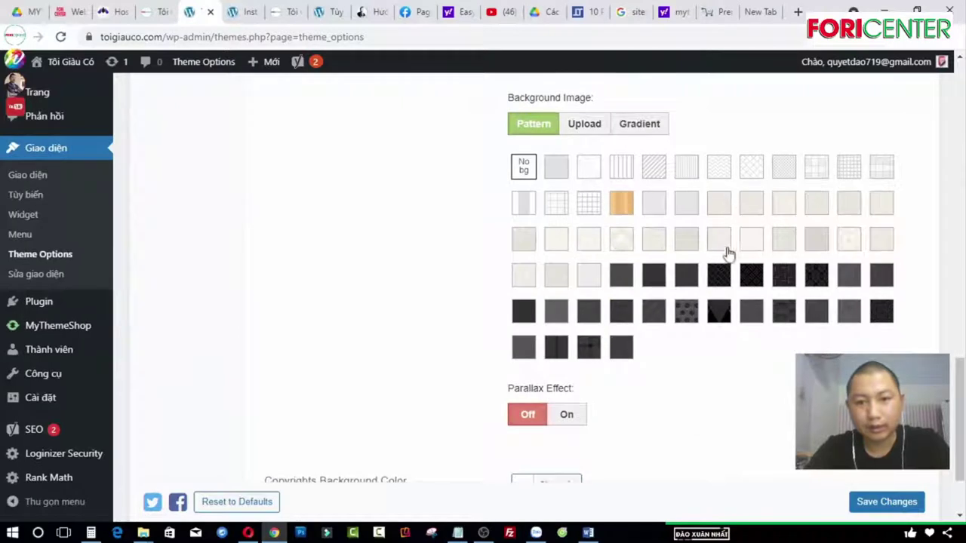
pyautogui.scroll(-1, 588, 340)
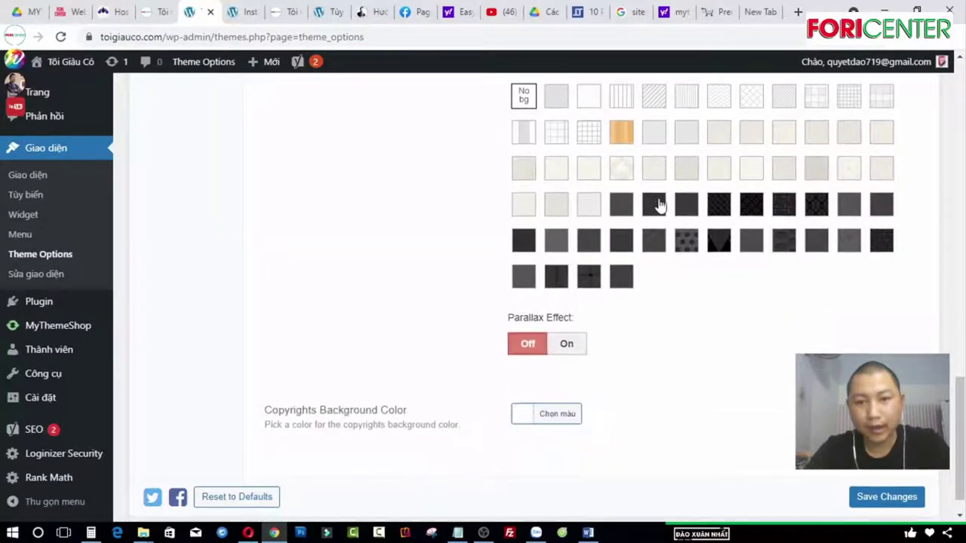
pyautogui.scroll(3, 626, 302)
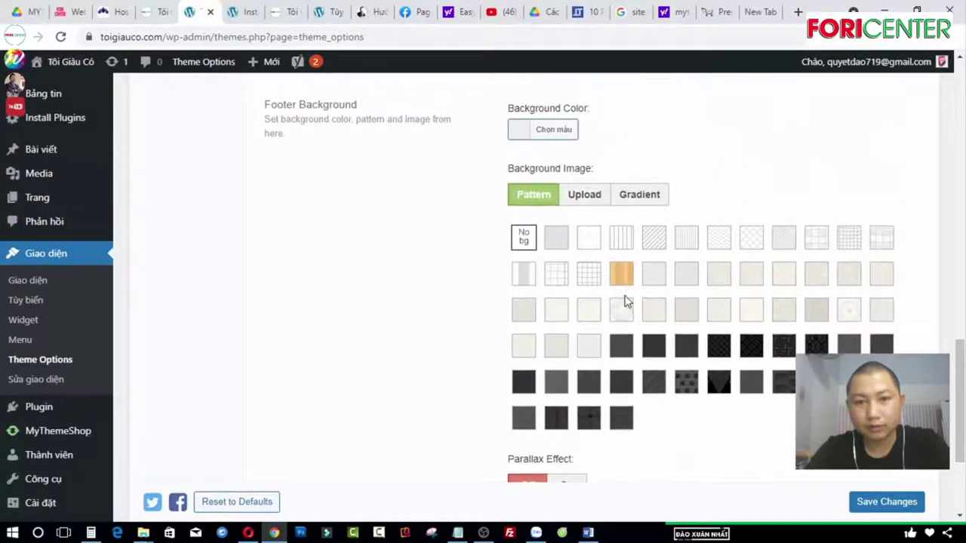
pyautogui.click(521, 199)
pyautogui.moveTo(555, 339); pyautogui.dragTo(461, 427)
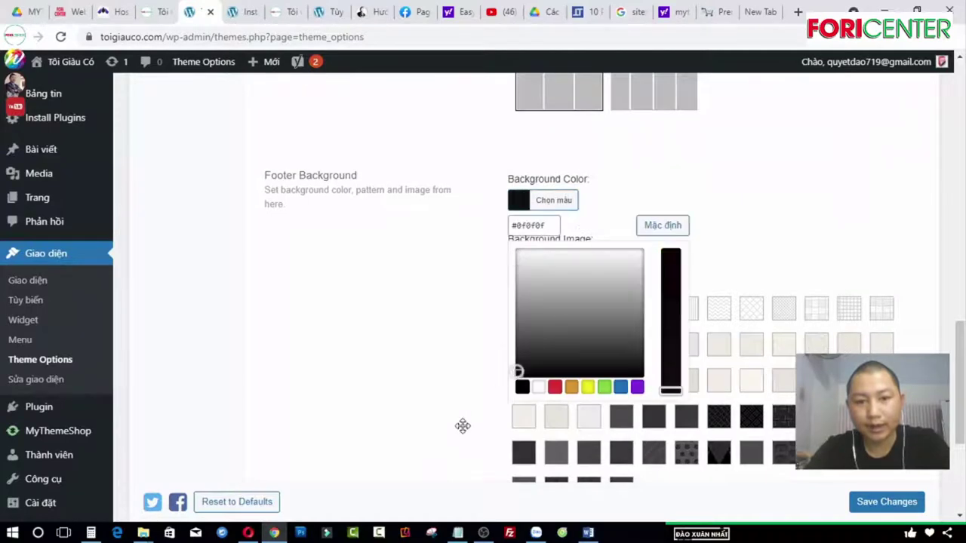
pyautogui.click(461, 427)
pyautogui.scroll(-4, 788, 454)
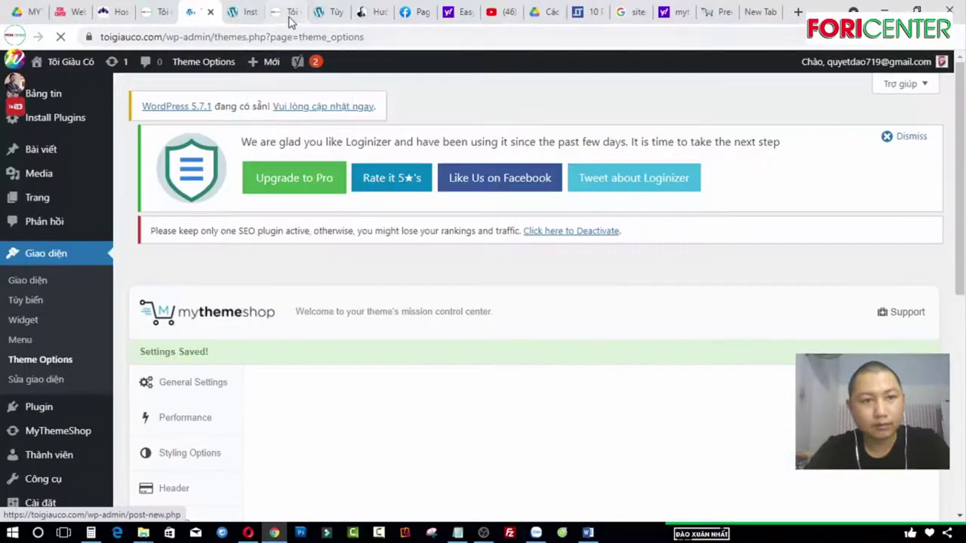
# Reload the toigiauco.com homepage and examine the footer's background and text
pyautogui.click(280, 11)
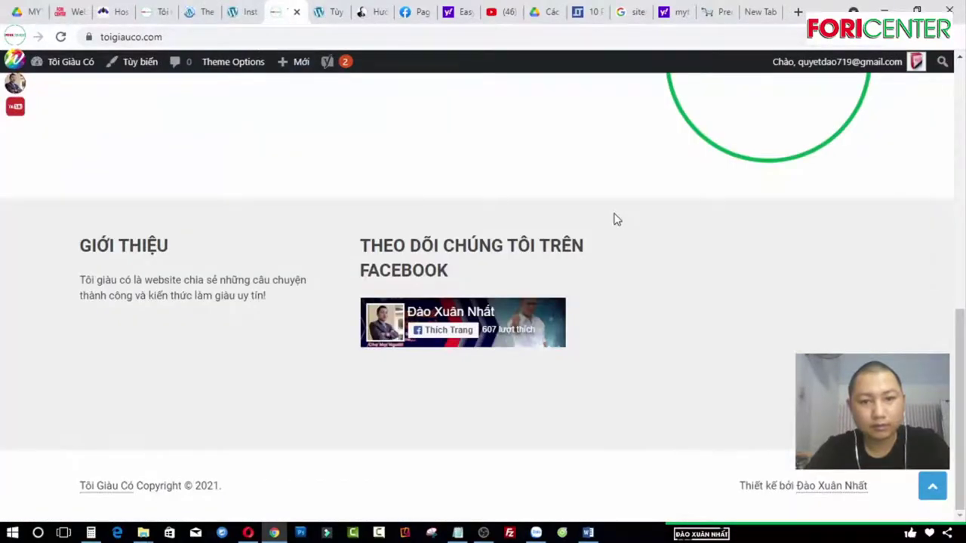
pyautogui.rightClick(614, 219)
pyautogui.click(689, 270)
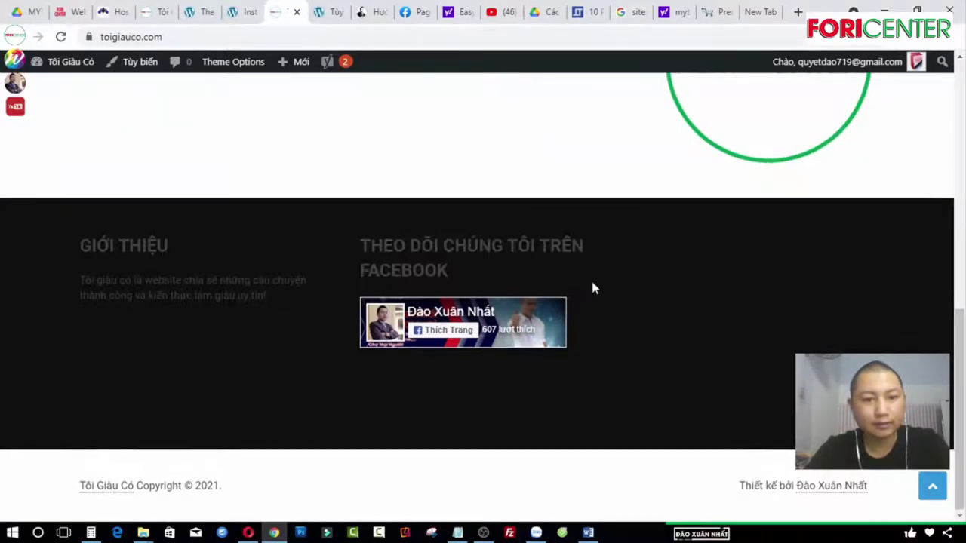
pyautogui.scroll(1, 408, 273)
pyautogui.scroll(2, 410, 272)
pyautogui.scroll(-5, 690, 269)
pyautogui.scroll(2, 481, 225)
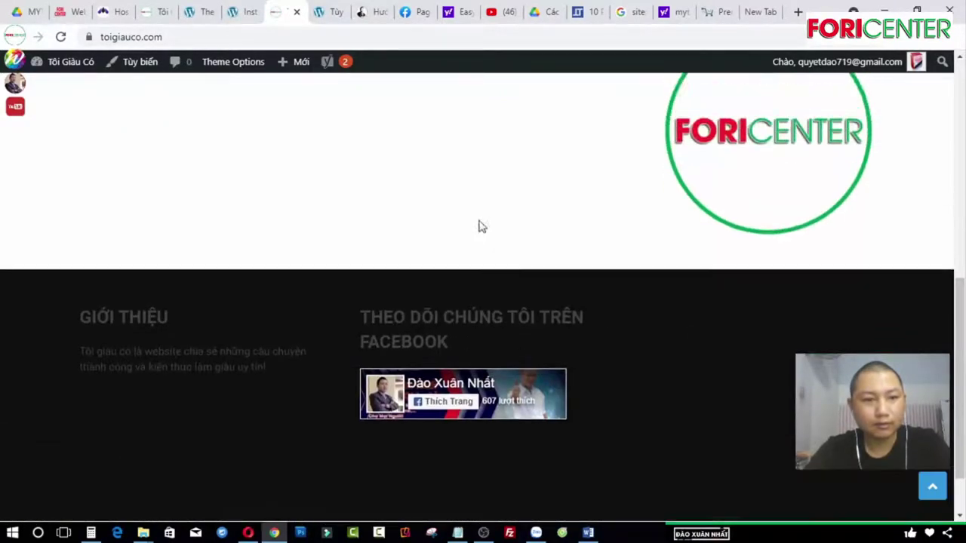
# Compare the footer with the one on demo1.foribusiness.com and return to the toigiauco.com homepage
pyautogui.click(81, 14)
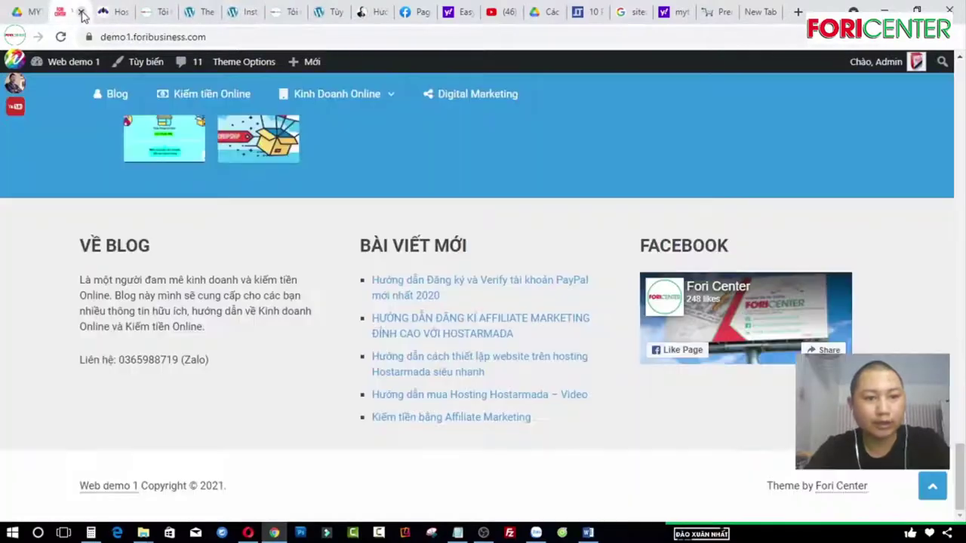
pyautogui.click(323, 14)
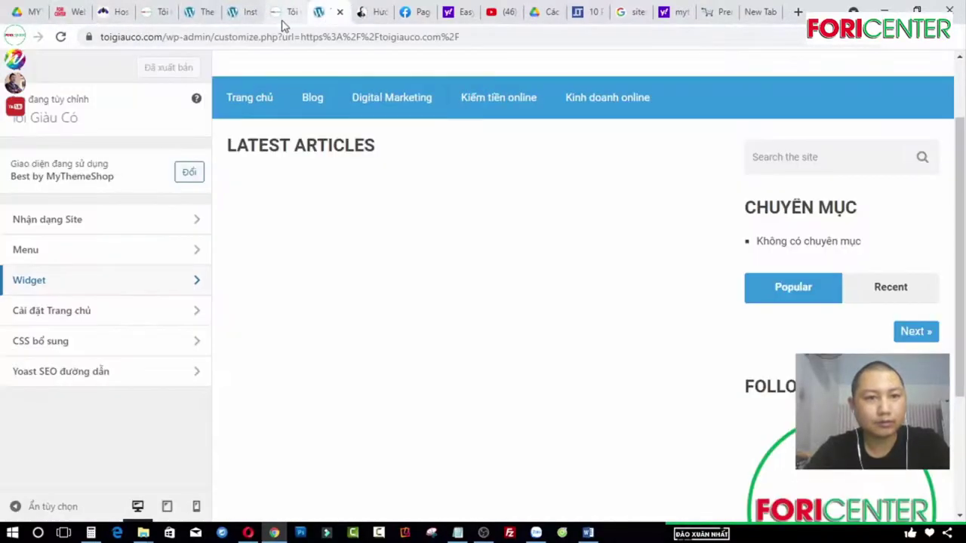
pyautogui.click(234, 22)
pyautogui.click(210, 22)
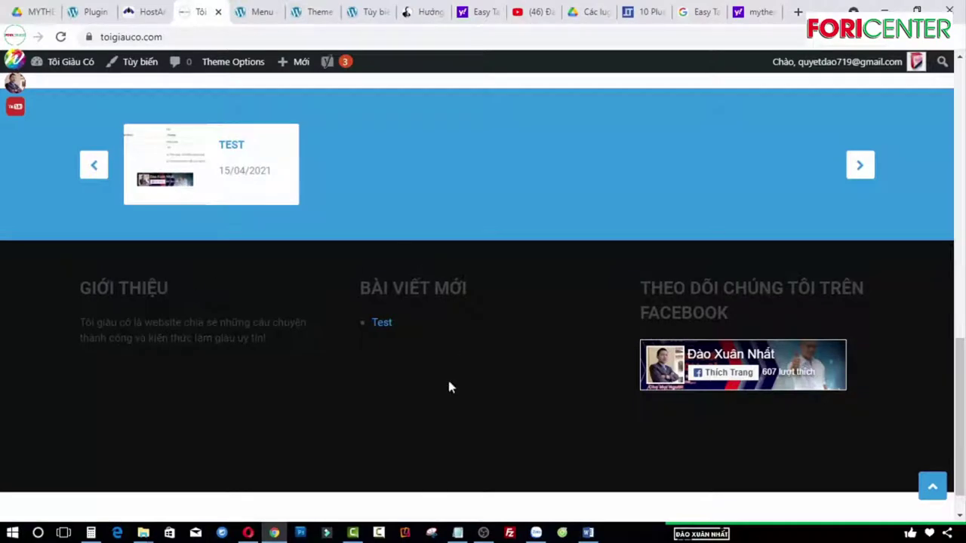
# Reload the Theme Options in the site's admin and open the Typography settings
pyautogui.click(315, 14)
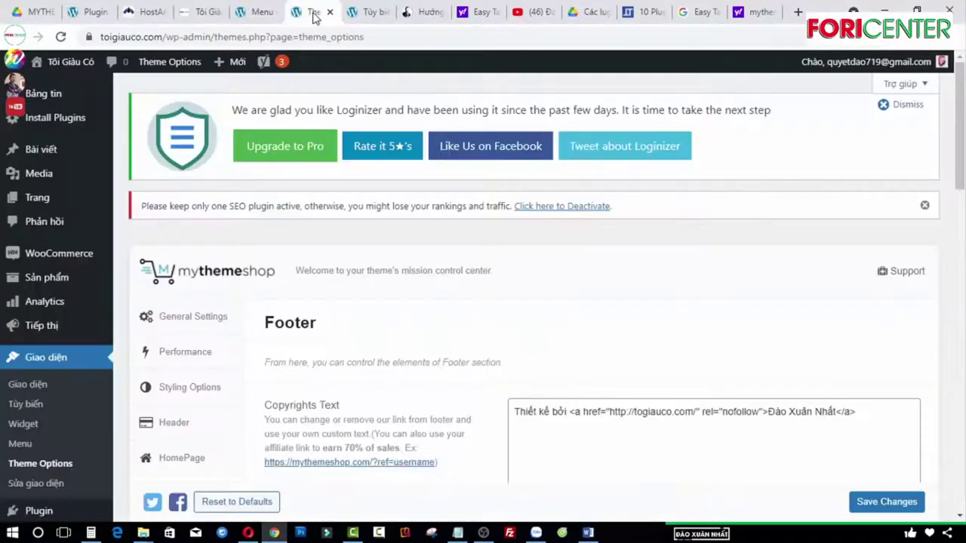
pyautogui.click(30, 464)
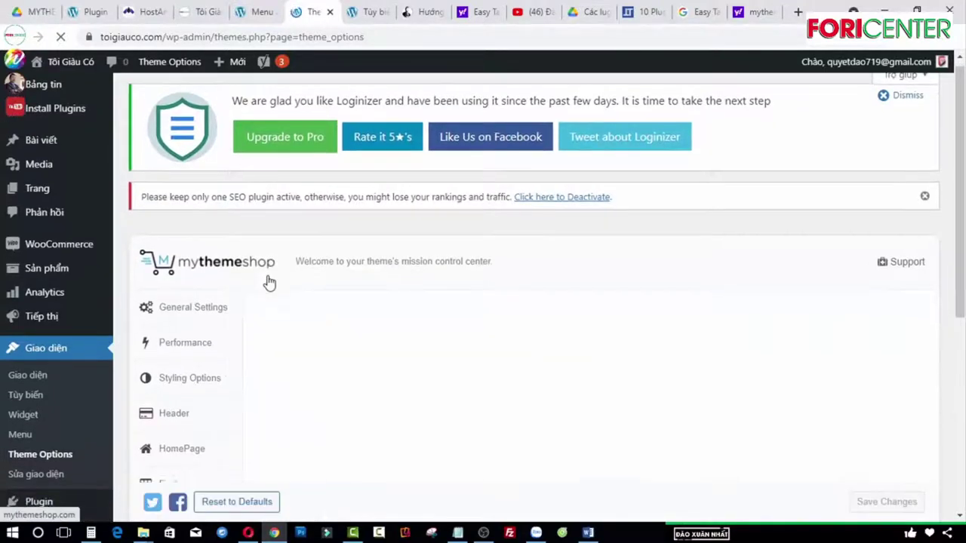
pyautogui.scroll(-5, 256, 280)
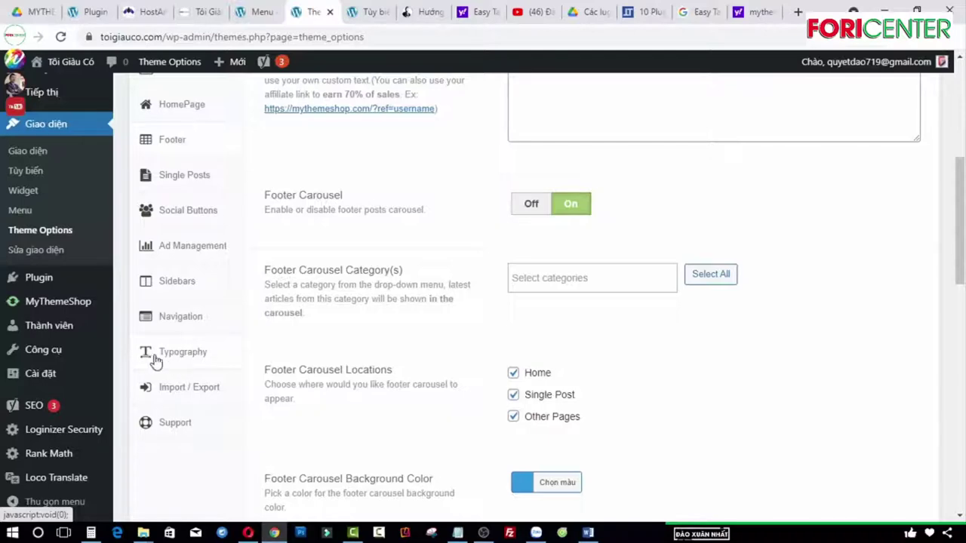
pyautogui.click(168, 354)
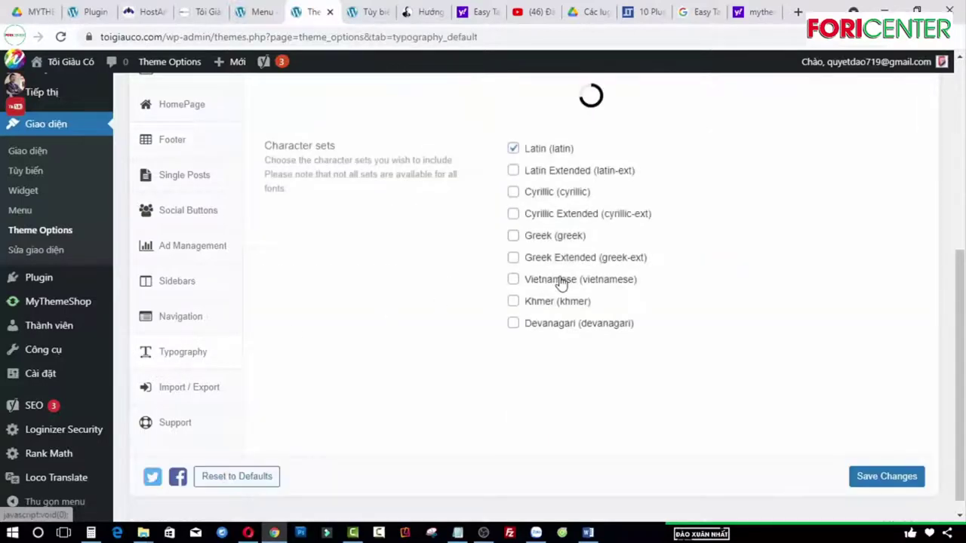
# Set the Footer Font color to #ffffff, save the changes, and reload the toigiauco.com homepage to check the footer text
pyautogui.scroll(3, 428, 226)
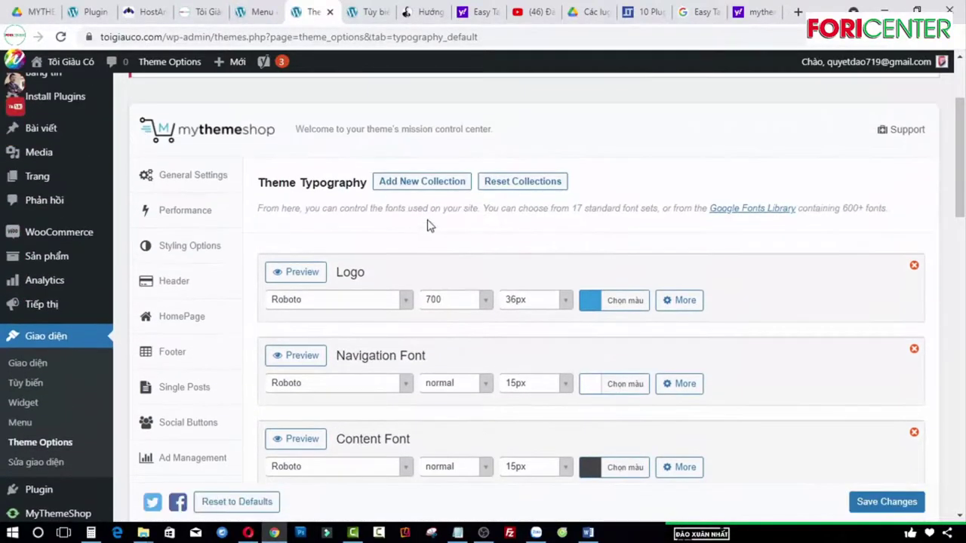
pyautogui.scroll(-4, 398, 246)
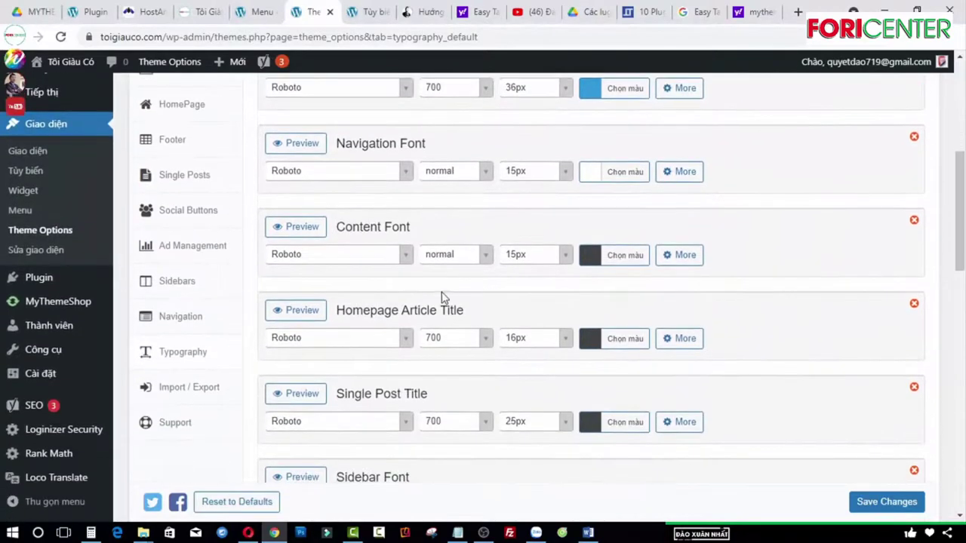
pyautogui.scroll(-3, 400, 317)
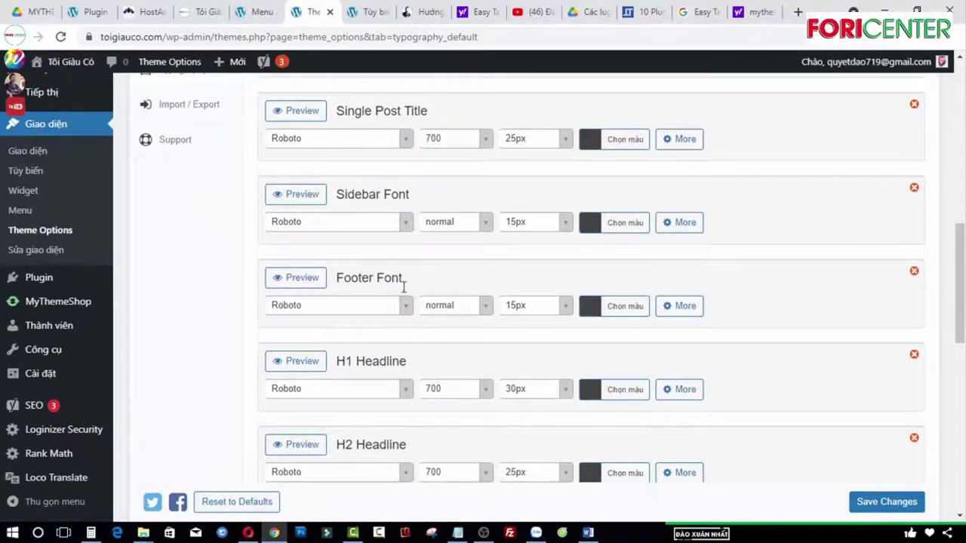
pyautogui.click(611, 311)
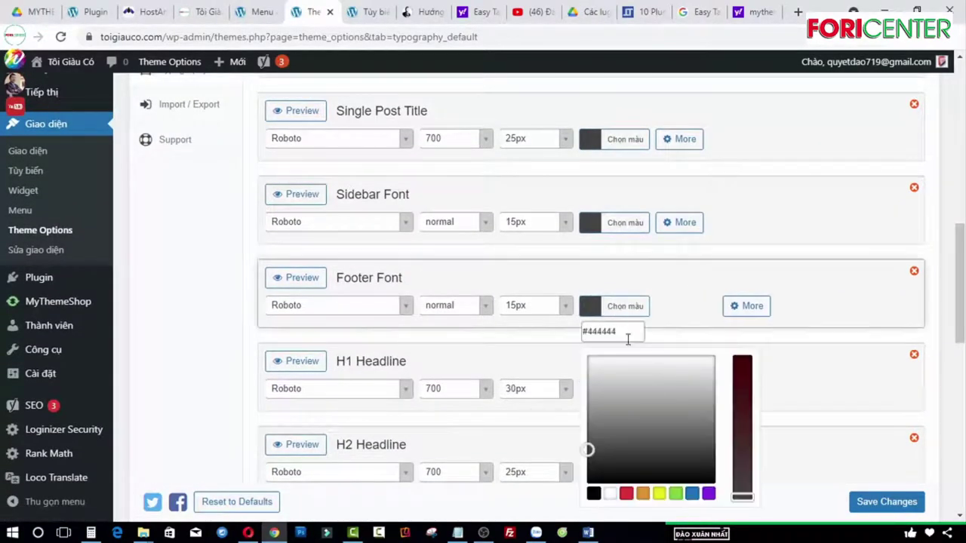
pyautogui.moveTo(651, 382)
pyautogui.mouseDown()
pyautogui.moveTo(701, 360)
pyautogui.moveTo(804, 283)
pyautogui.mouseUp()
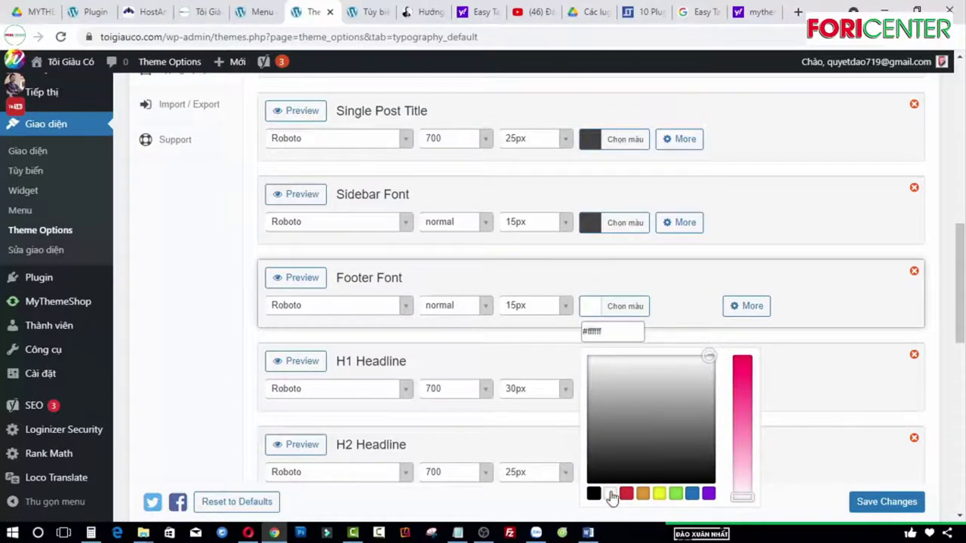
pyautogui.click(900, 503)
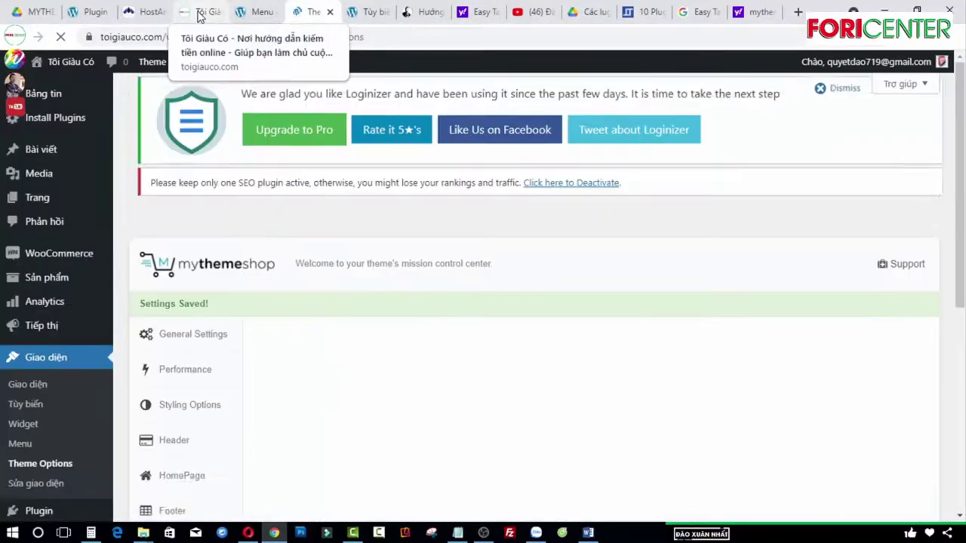
pyautogui.click(200, 14)
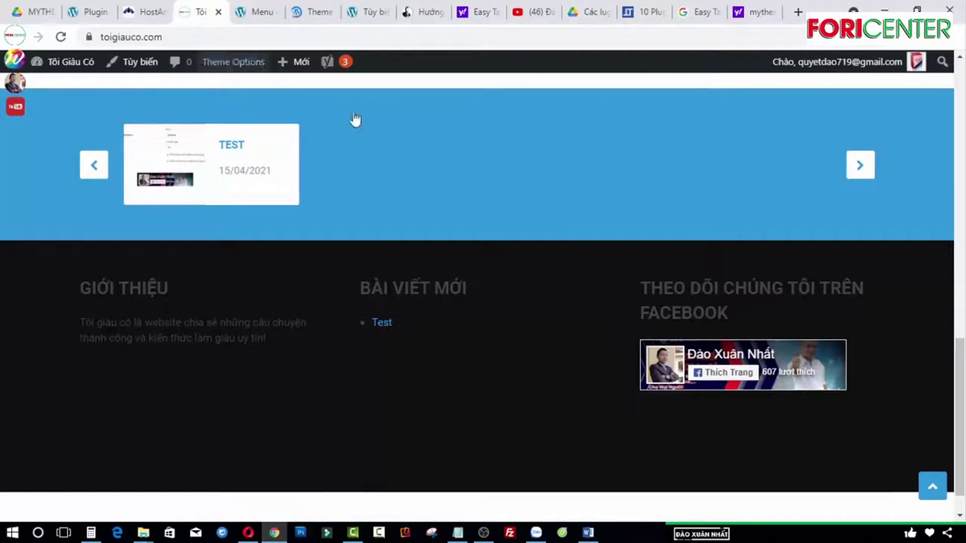
pyautogui.click(61, 36)
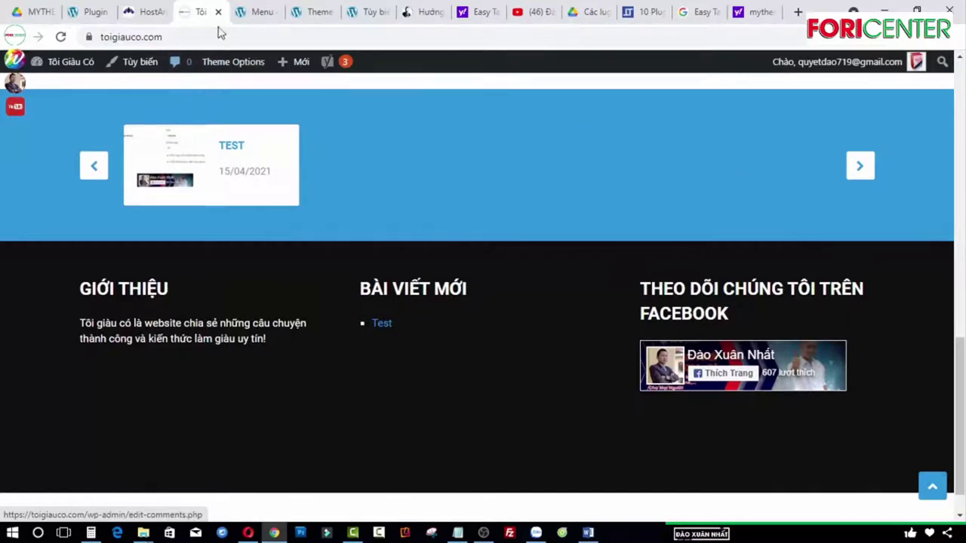
# Return to the Typography settings in the Theme Options and review the font entries
pyautogui.click(319, 13)
pyautogui.scroll(-2, 528, 302)
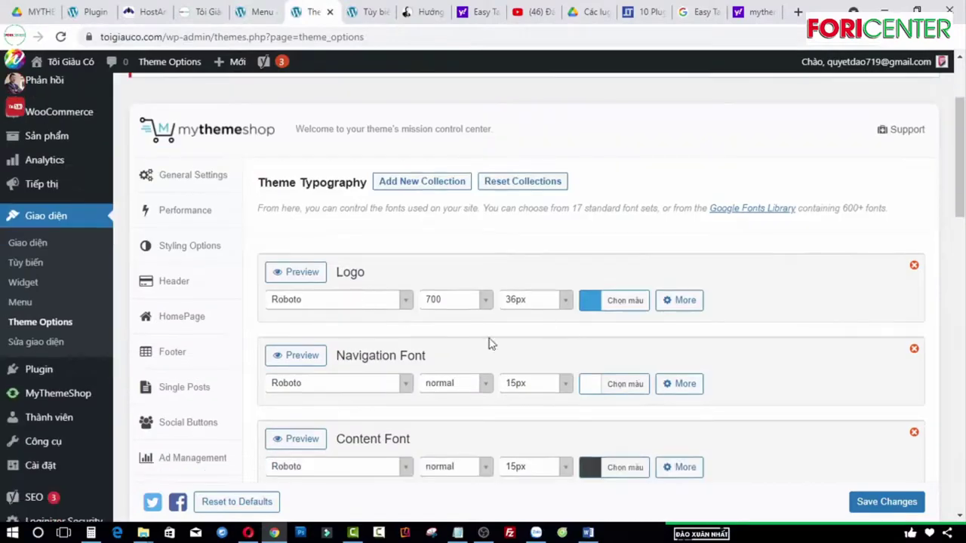
pyautogui.moveTo(963, 234); pyautogui.dragTo(963, 255)
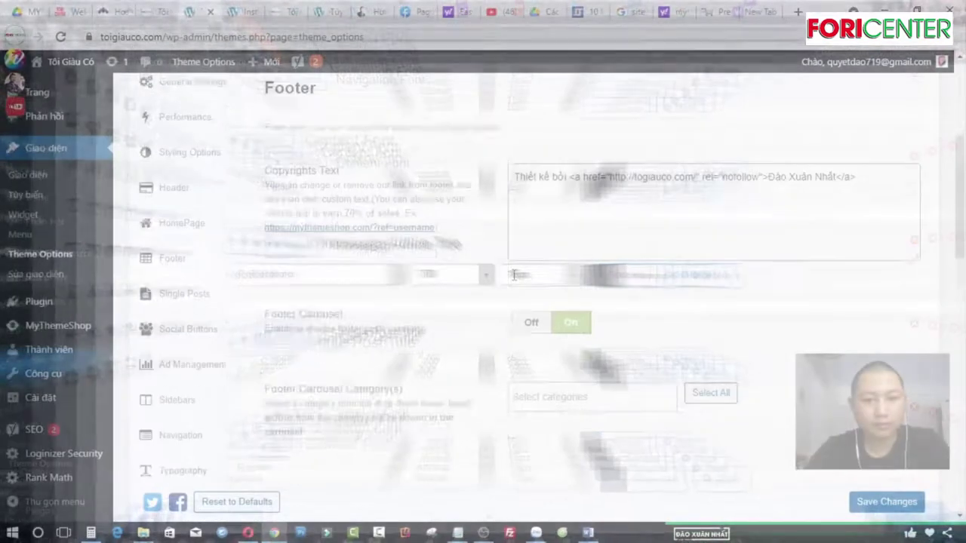
# Reset the Footer Background color to its default in the Theme Options' Footer settings and save the changes
pyautogui.scroll(-10, 545, 300)
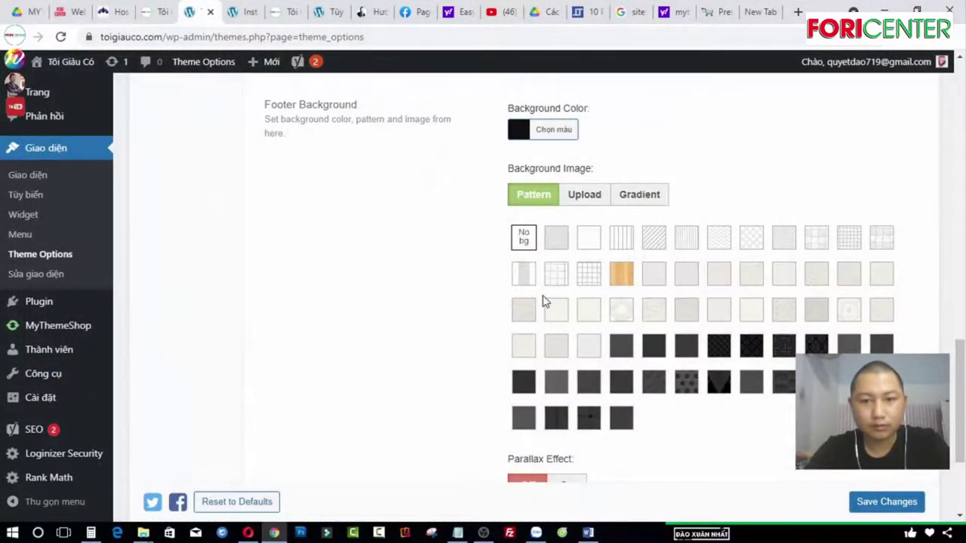
pyautogui.scroll(2, 545, 301)
pyautogui.click(530, 202)
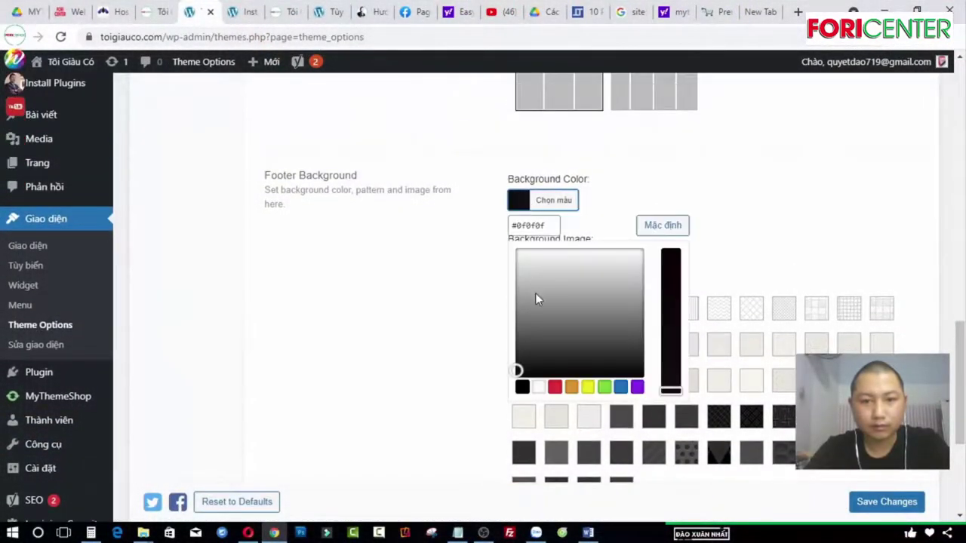
pyautogui.moveTo(535, 300); pyautogui.dragTo(481, 201)
pyautogui.click(672, 229)
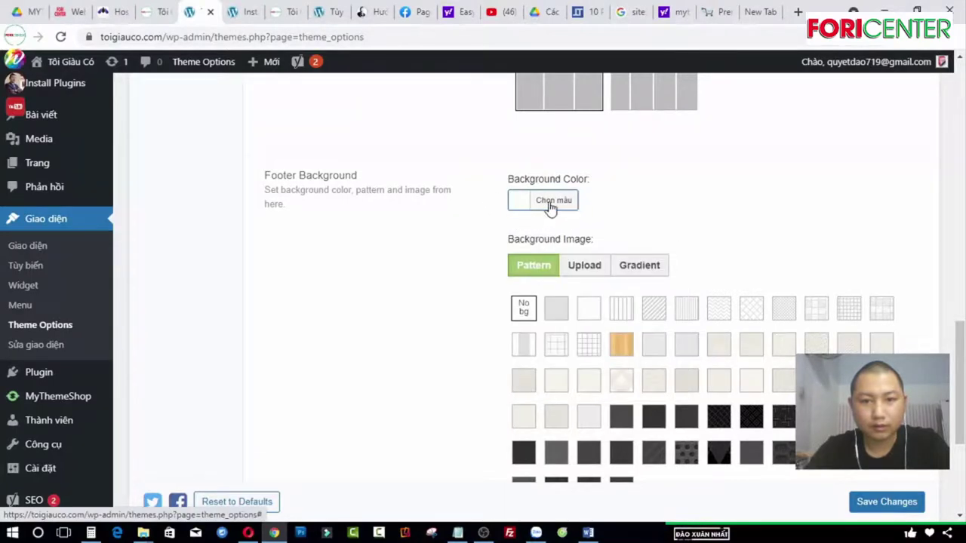
pyautogui.click(548, 203)
pyautogui.click(654, 228)
pyautogui.click(785, 209)
pyautogui.scroll(-3, 362, 332)
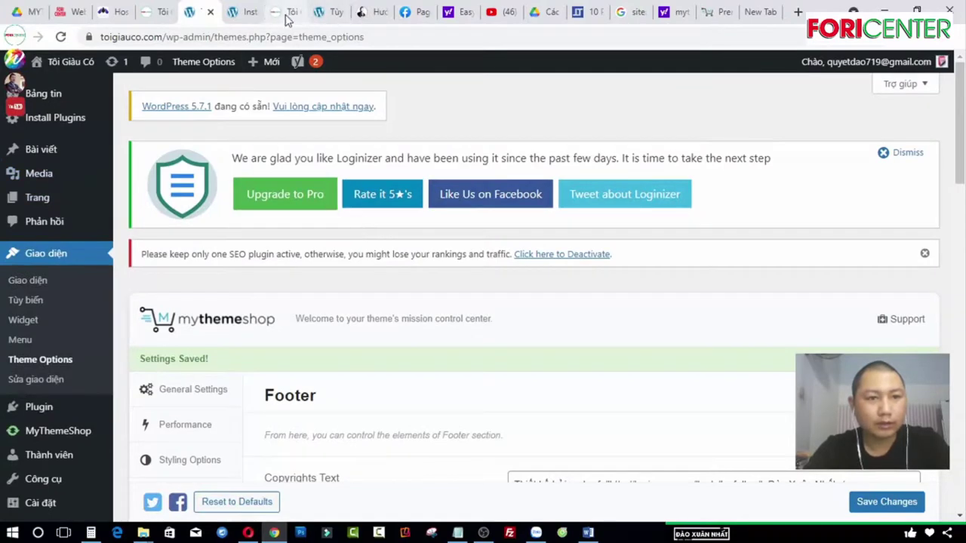
# Reload the toigiauco.com homepage and examine its latest articles section and sidebar widgets
pyautogui.click(287, 15)
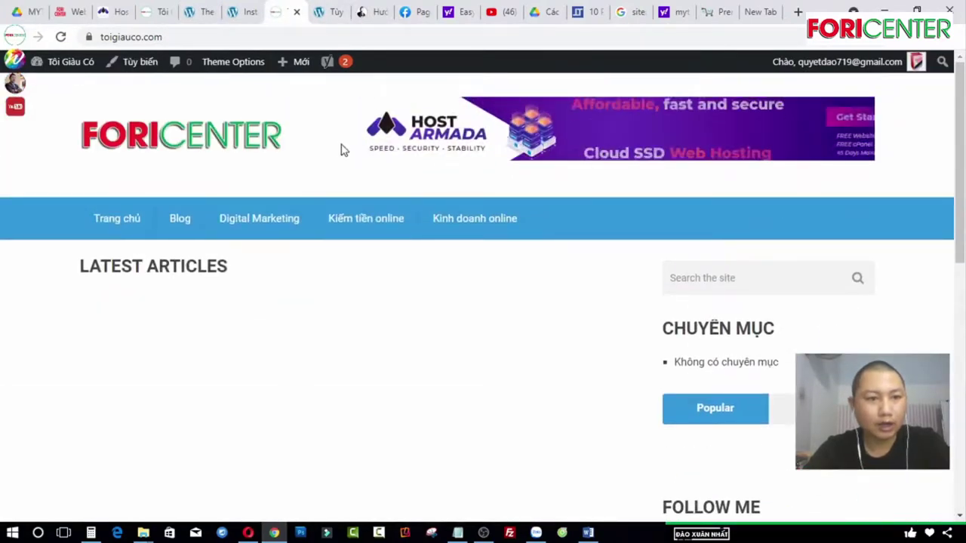
pyautogui.click(265, 142)
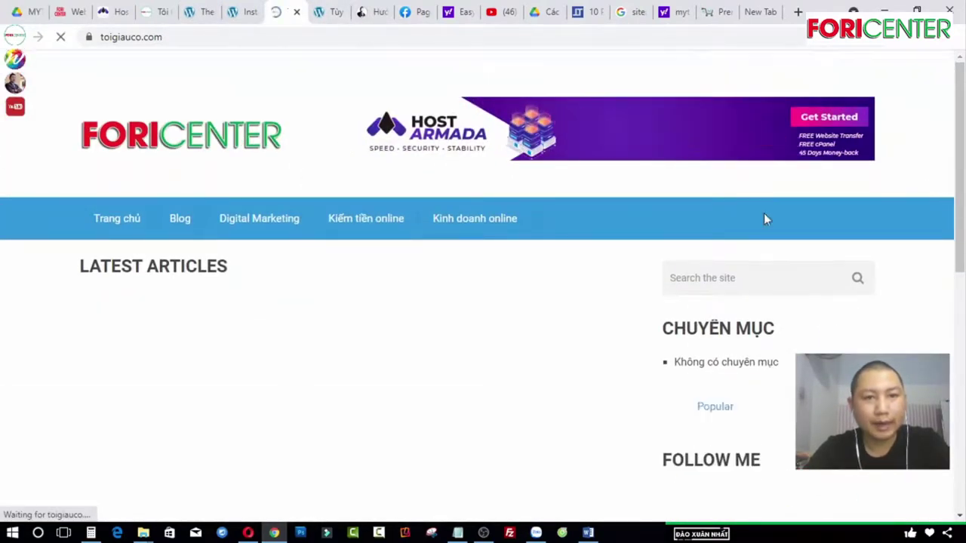
pyautogui.scroll(-2, 461, 305)
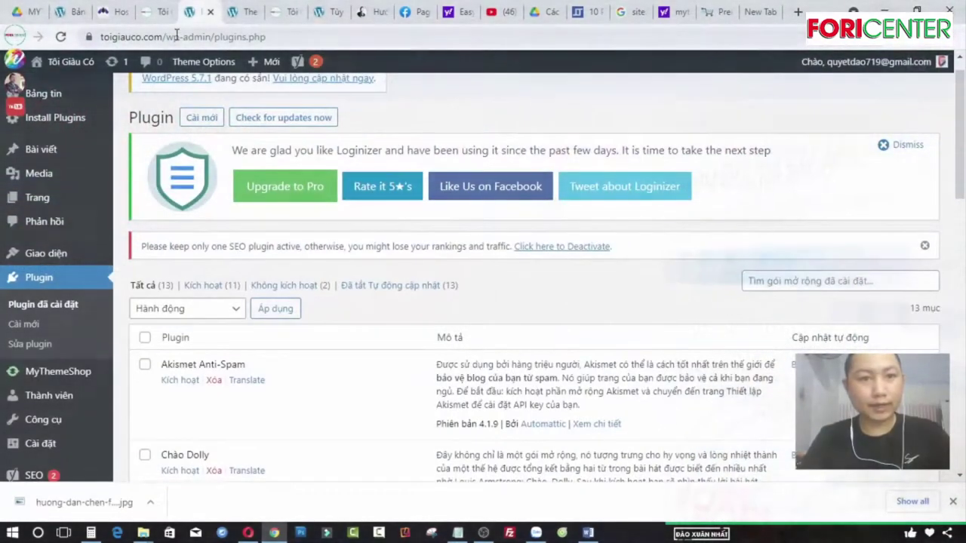
pyautogui.click(289, 16)
pyautogui.scroll(5, 314, 244)
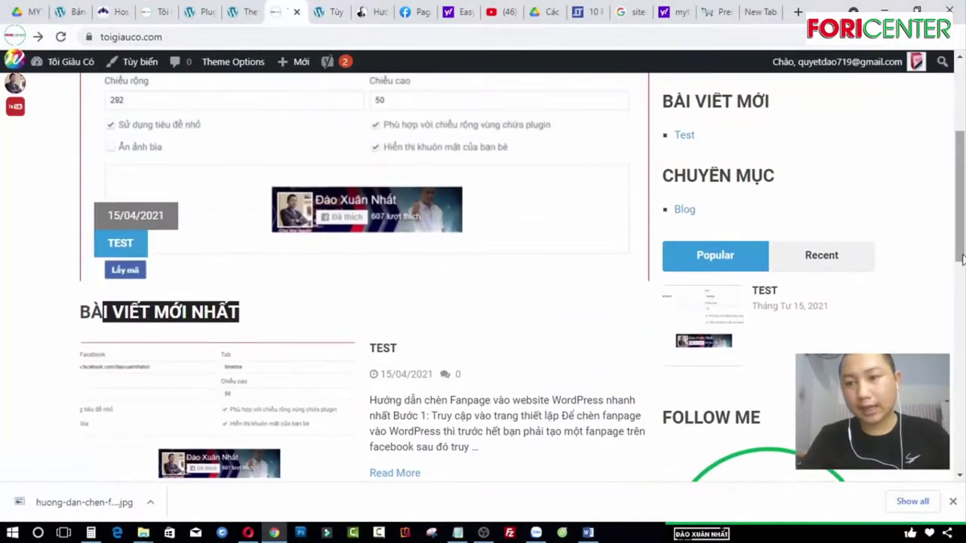